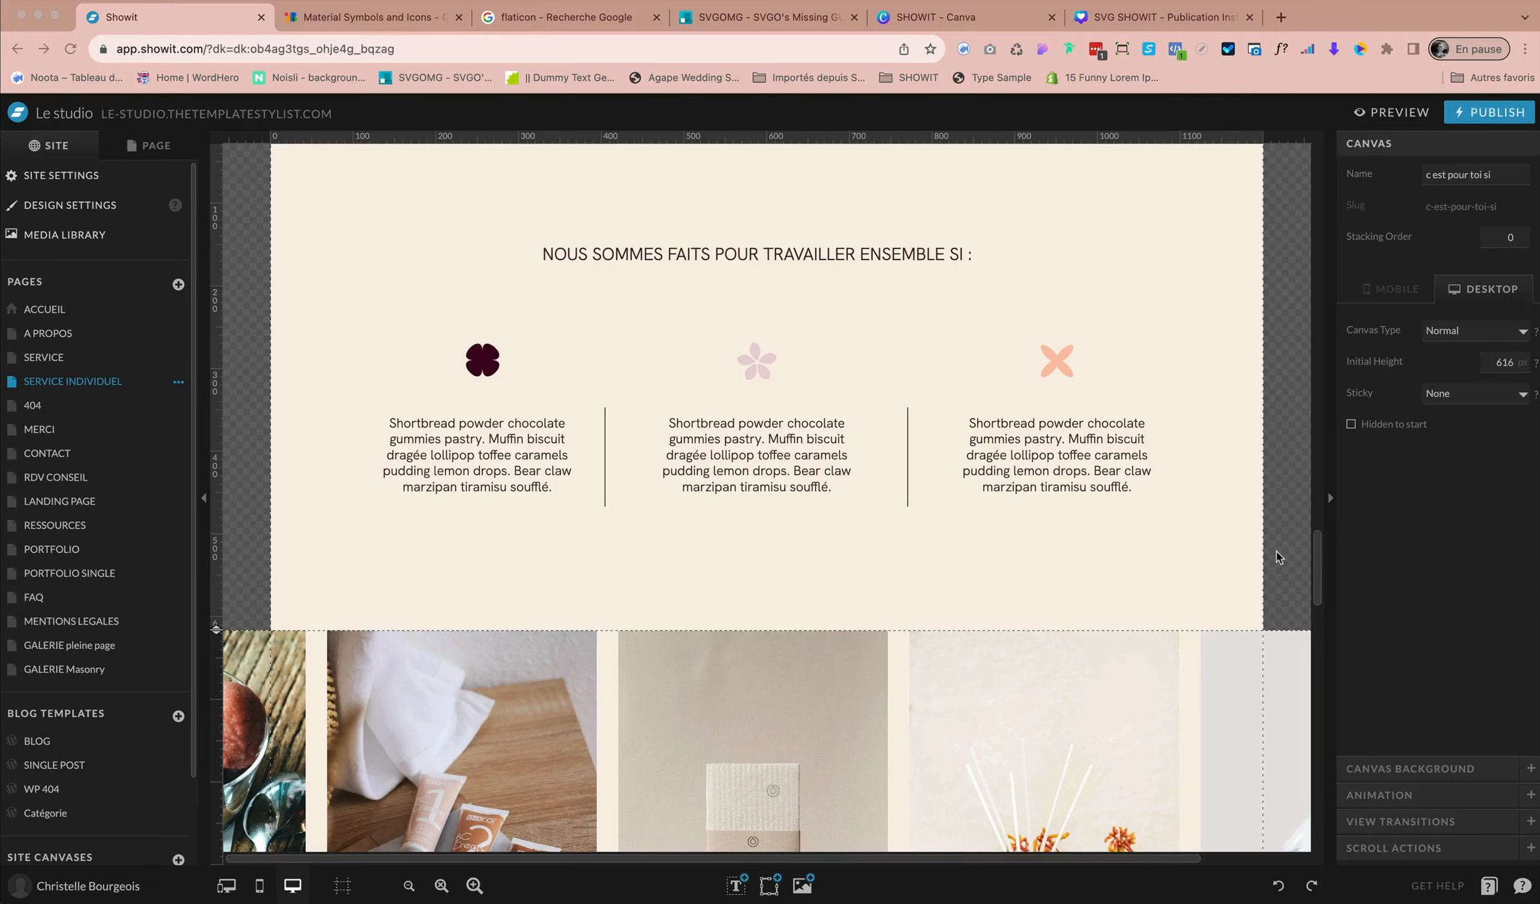
# - Check the icon settings of the flower and cross-shaped icons under the "NOUS SOMMES FAITS POUR TRAVAILLER ENSEMBLE SI :" heading
pyautogui.click(752, 367)
pyautogui.click(487, 363)
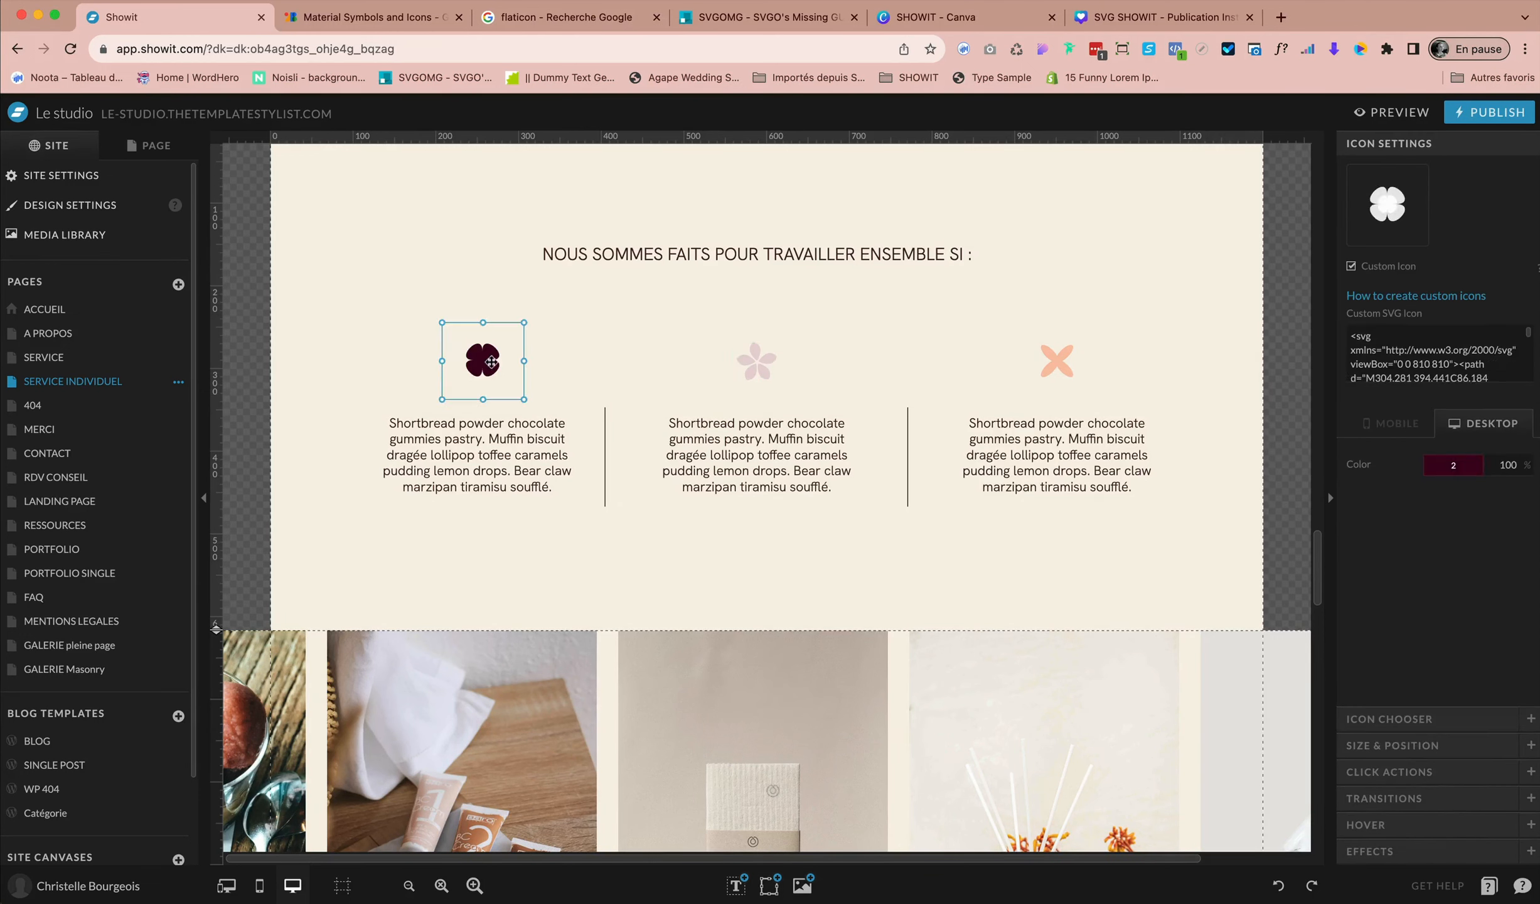
pyautogui.click(1058, 356)
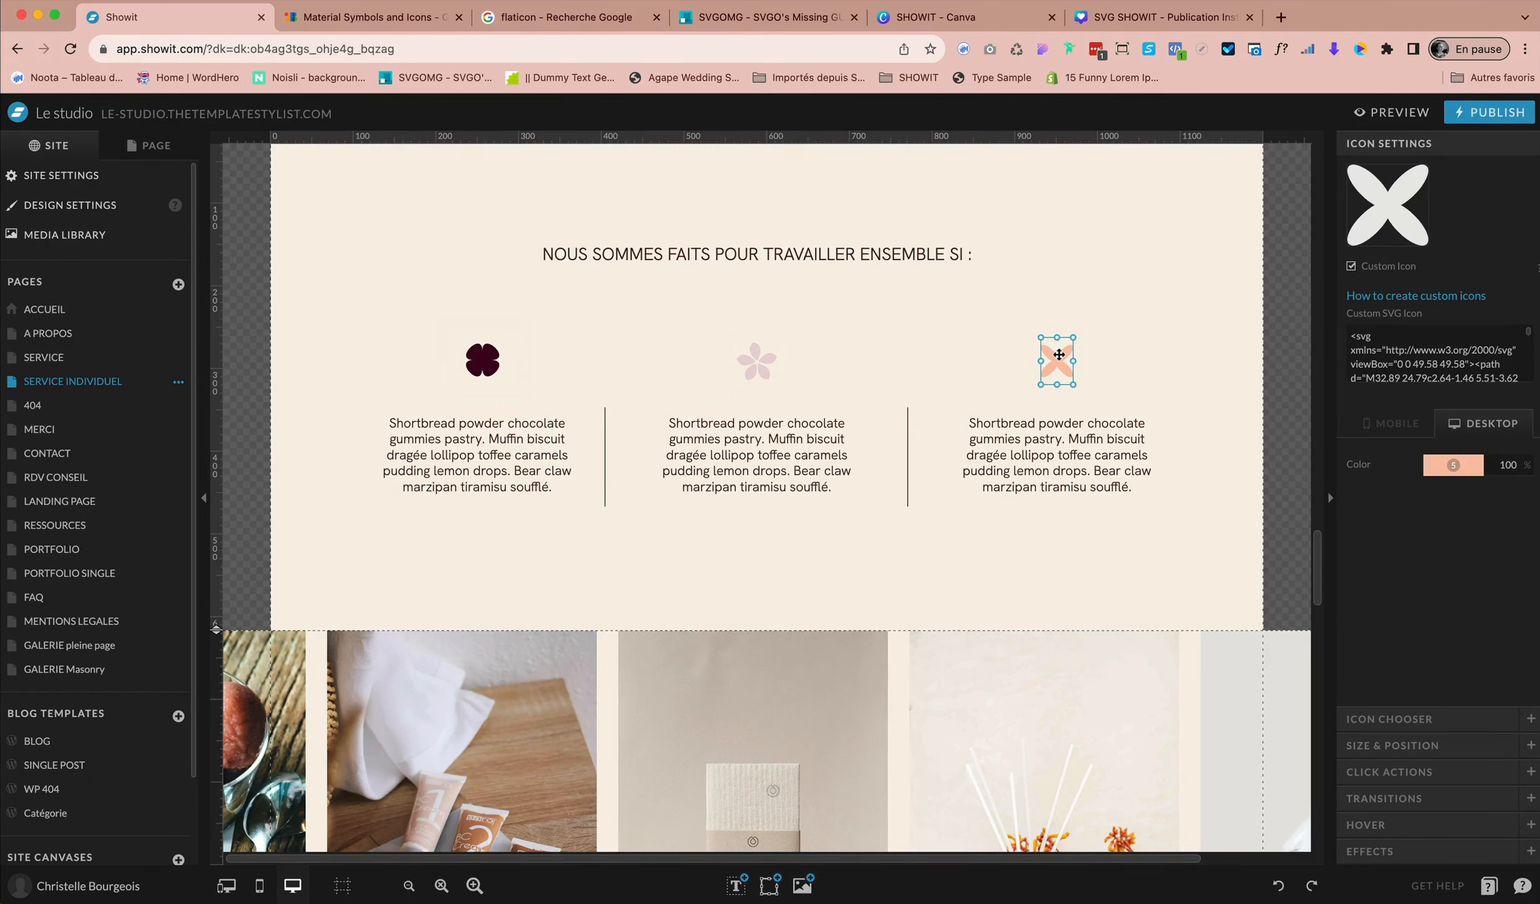
pyautogui.click(1147, 324)
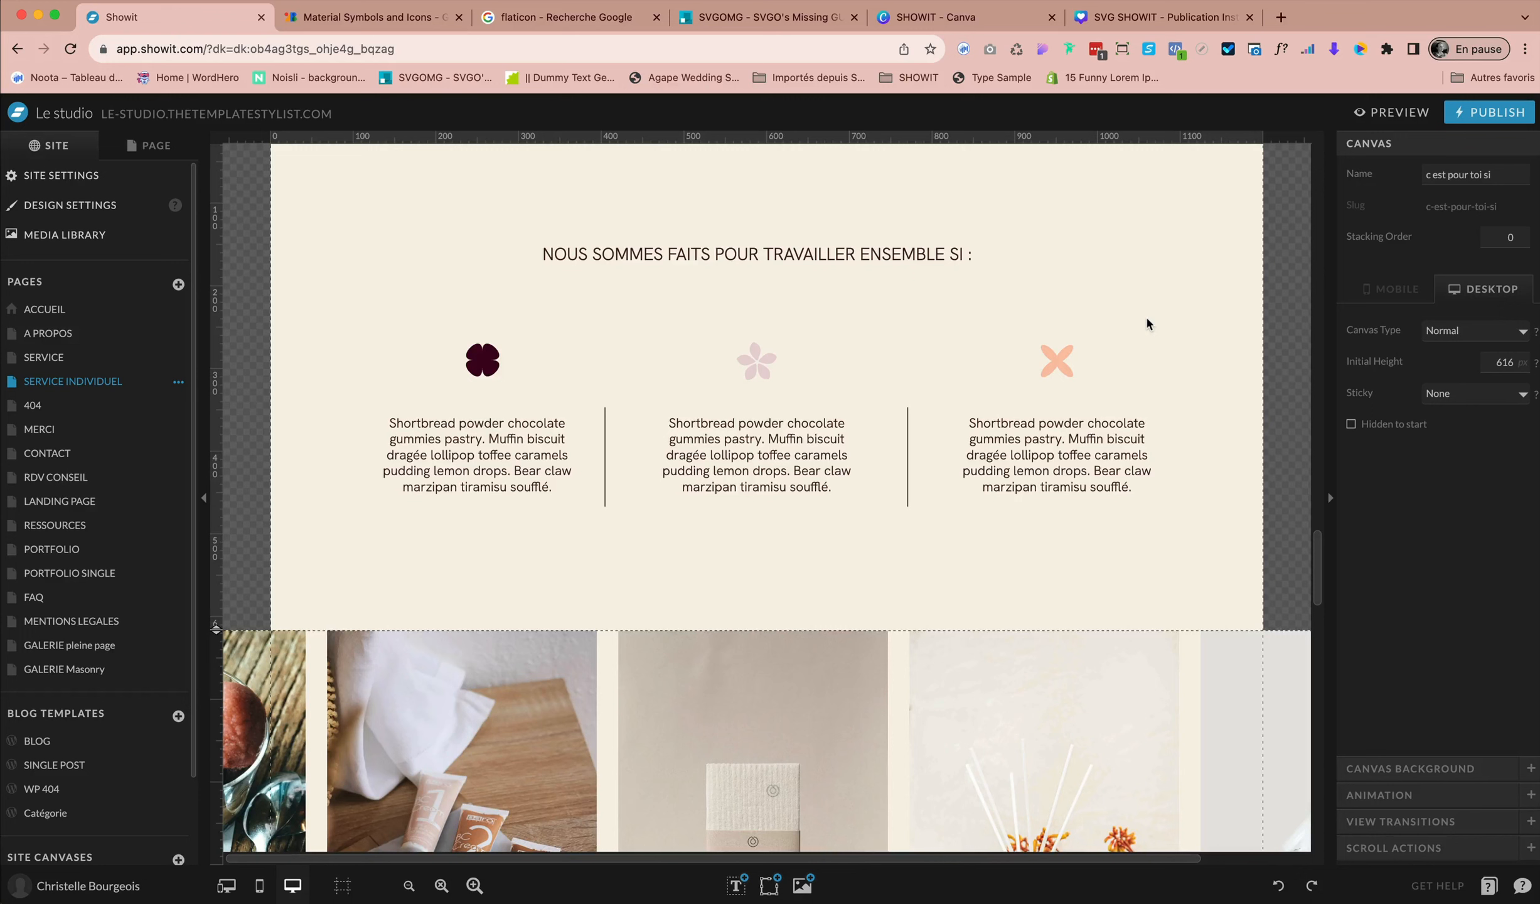
# - Insert a new icon on the "c est pour toi si" canvas and place it above and to the right of the heading
pyautogui.click(769, 887)
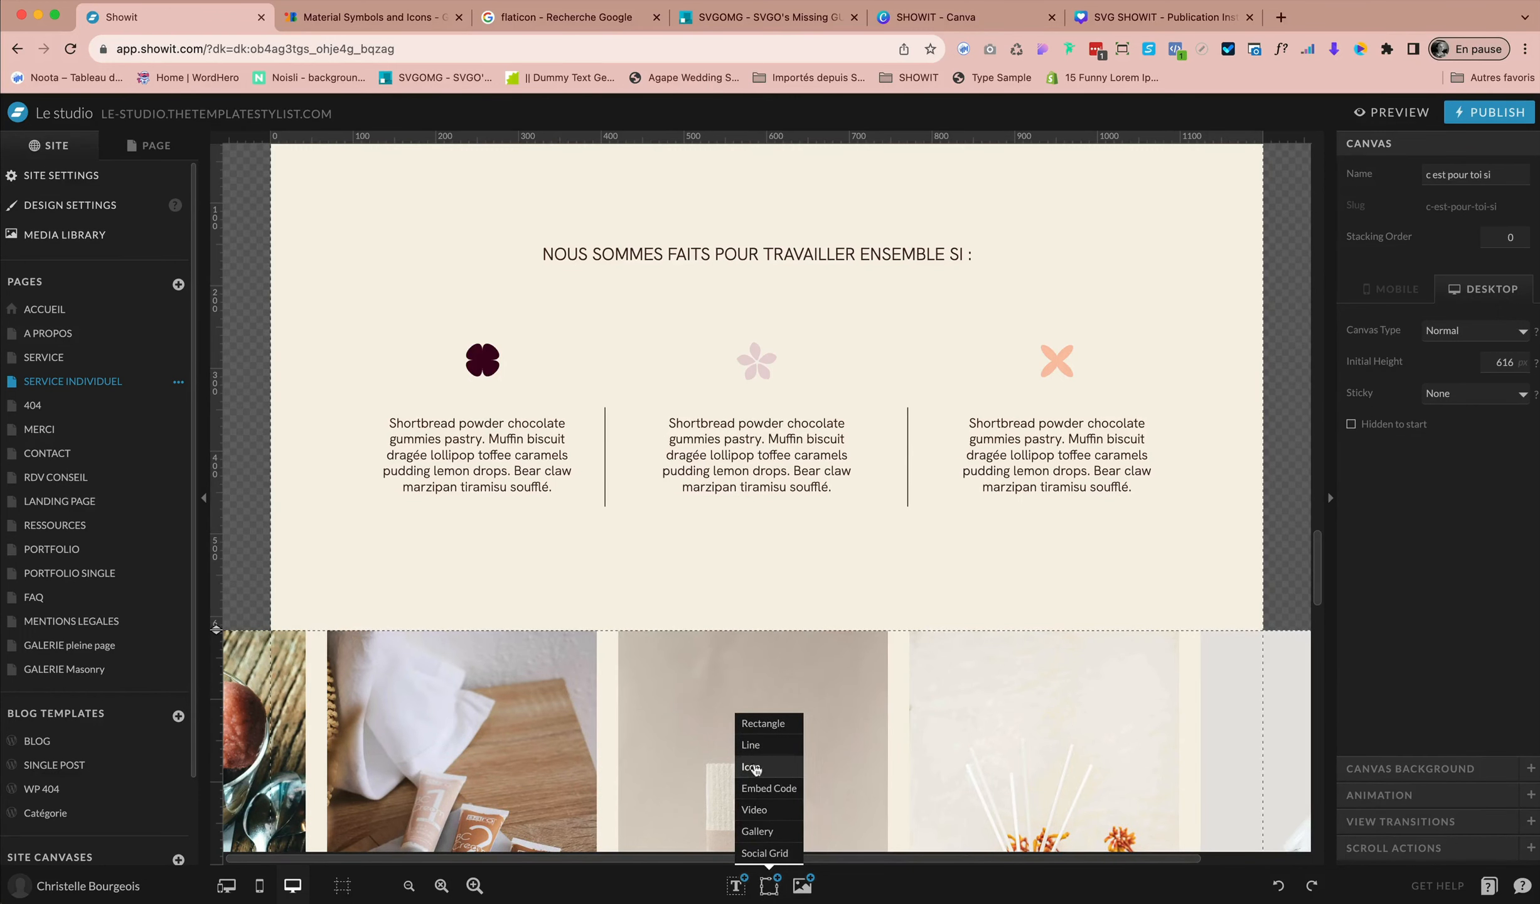
pyautogui.click(756, 766)
pyautogui.moveTo(784, 367); pyautogui.dragTo(1153, 239)
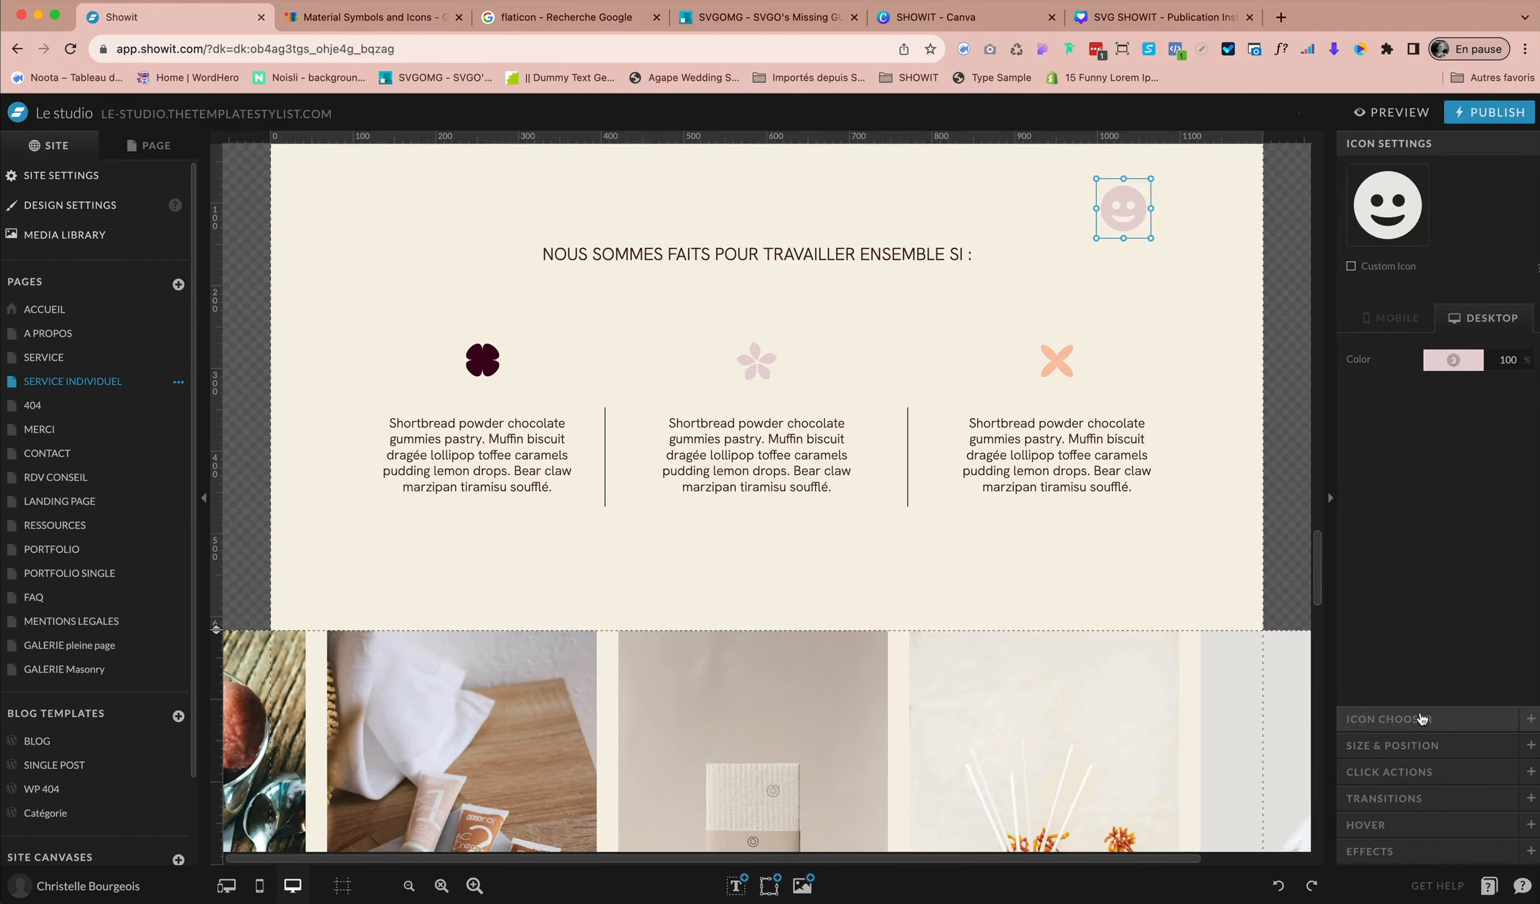
# - Browse the full list of built-in icons available for the new icon
pyautogui.click(1418, 719)
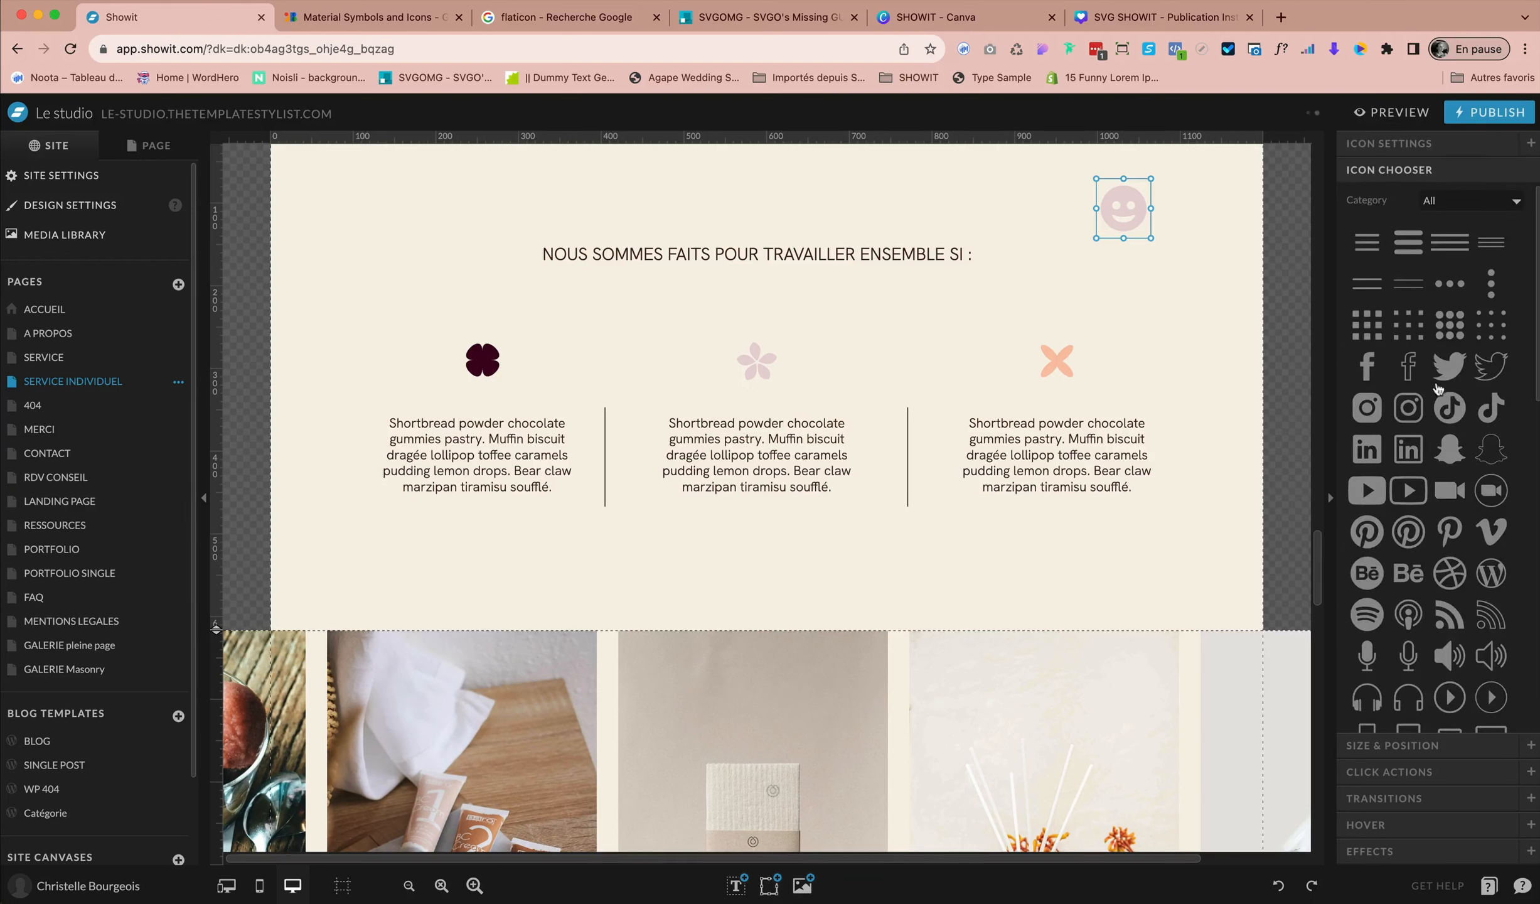
pyautogui.scroll(-2, 1434, 530)
pyautogui.scroll(-15, 1434, 530)
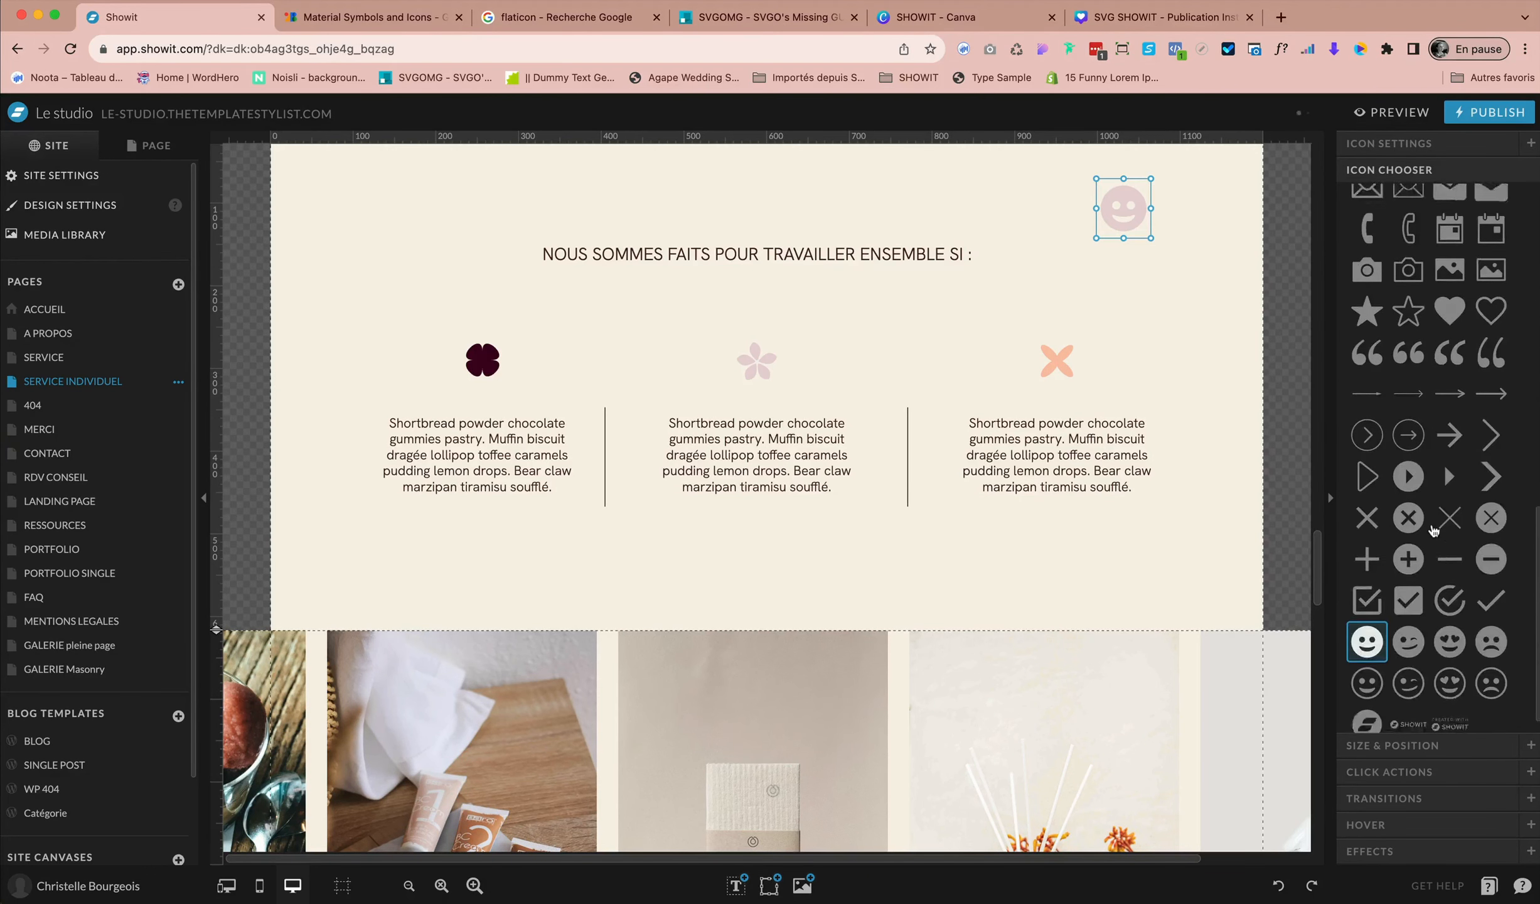
pyautogui.scroll(12, 1433, 531)
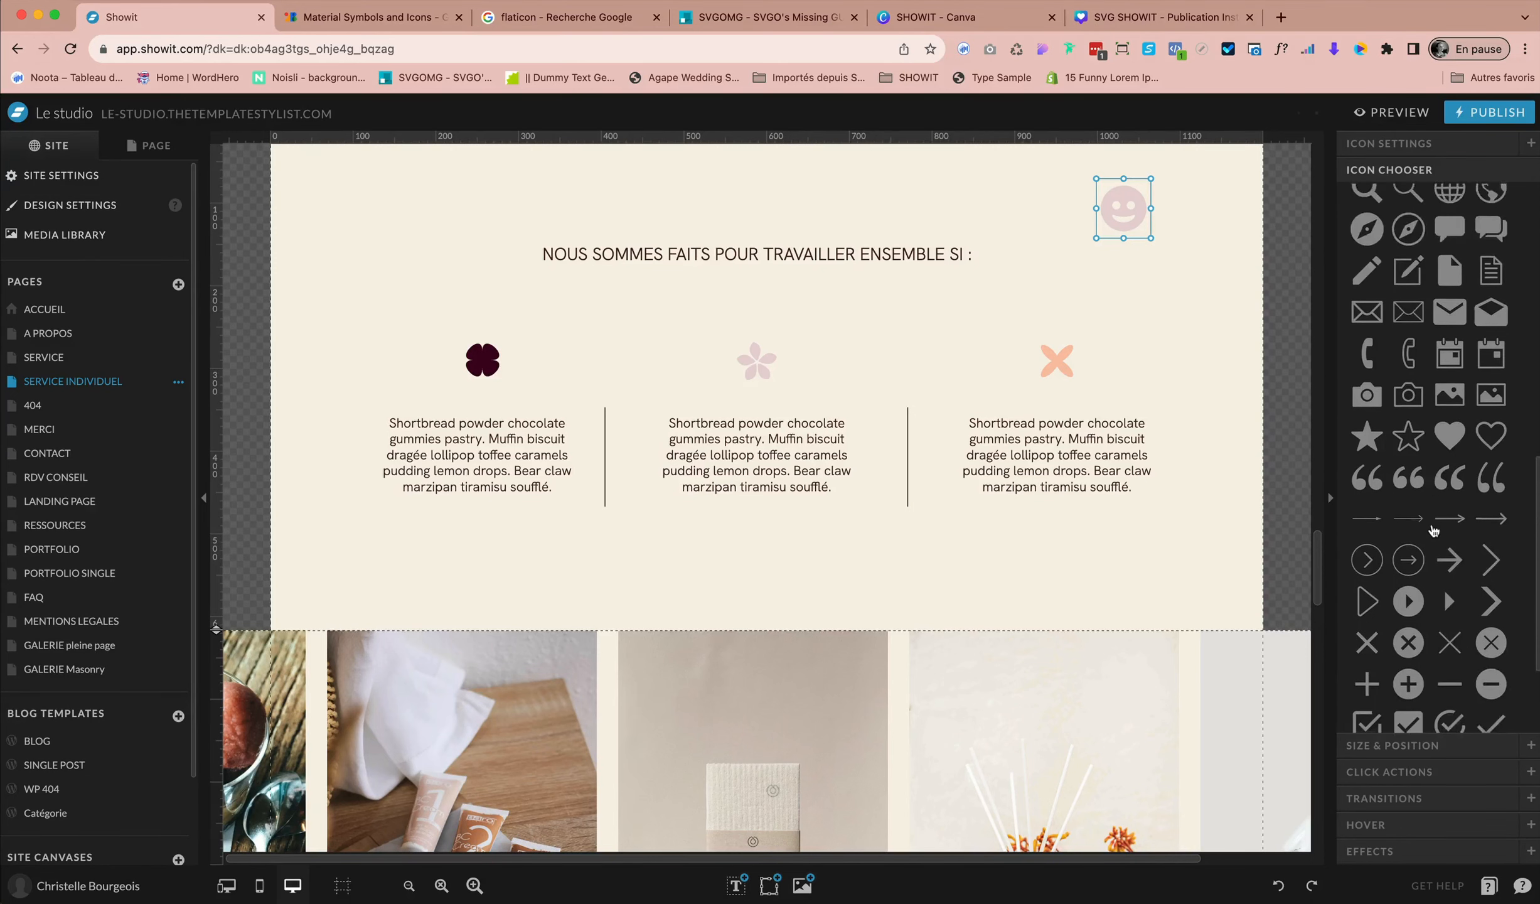
pyautogui.scroll(11, 1433, 531)
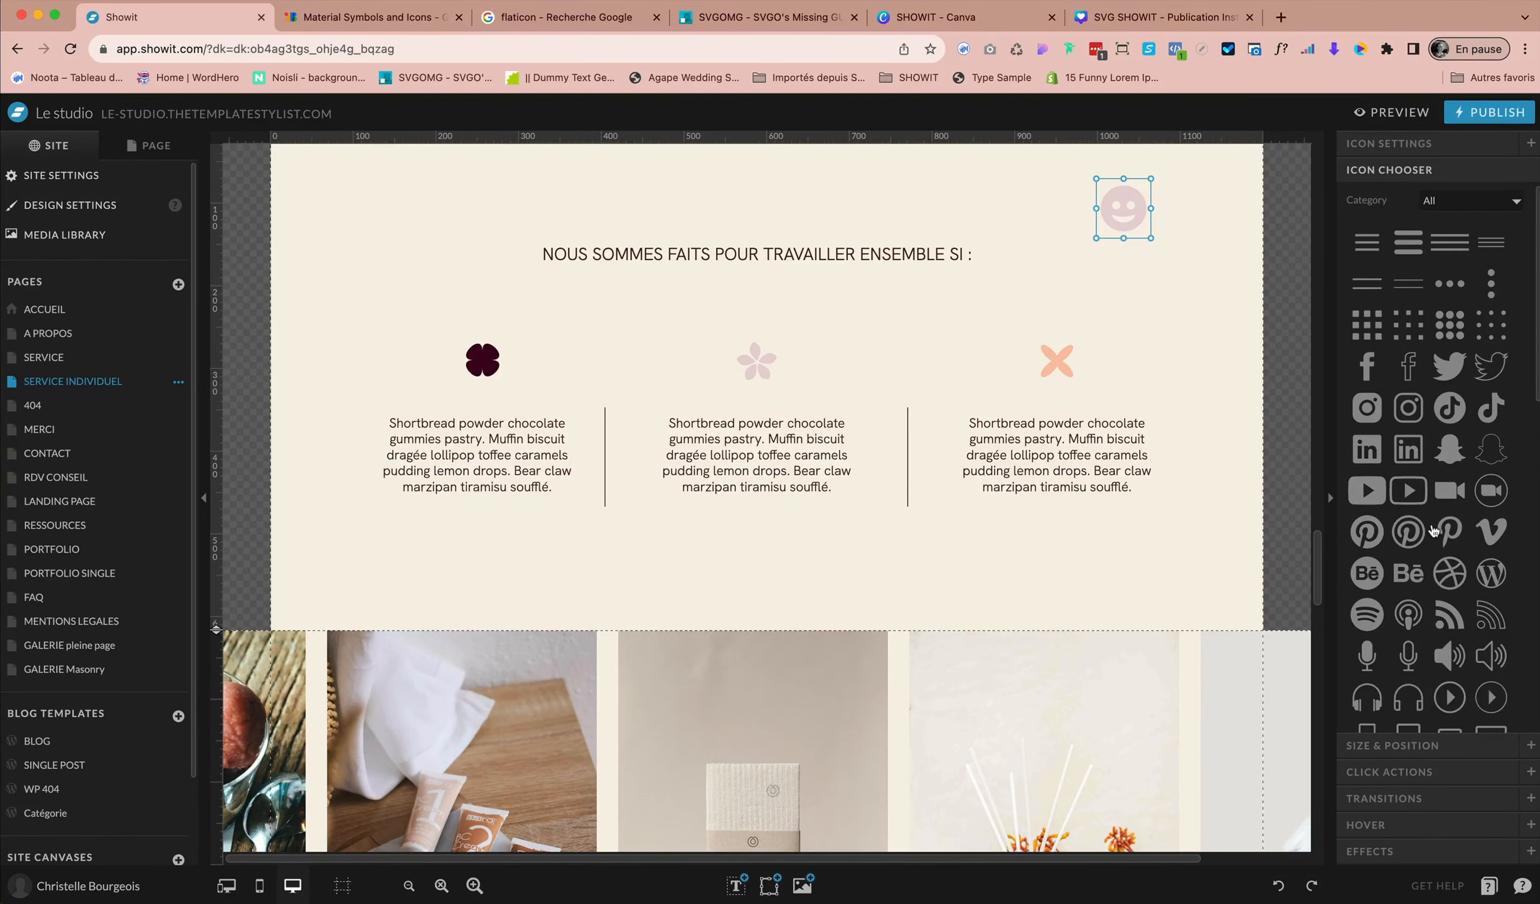
pyautogui.scroll(-2, 1433, 531)
pyautogui.scroll(-9, 1446, 506)
pyautogui.scroll(-3, 1398, 579)
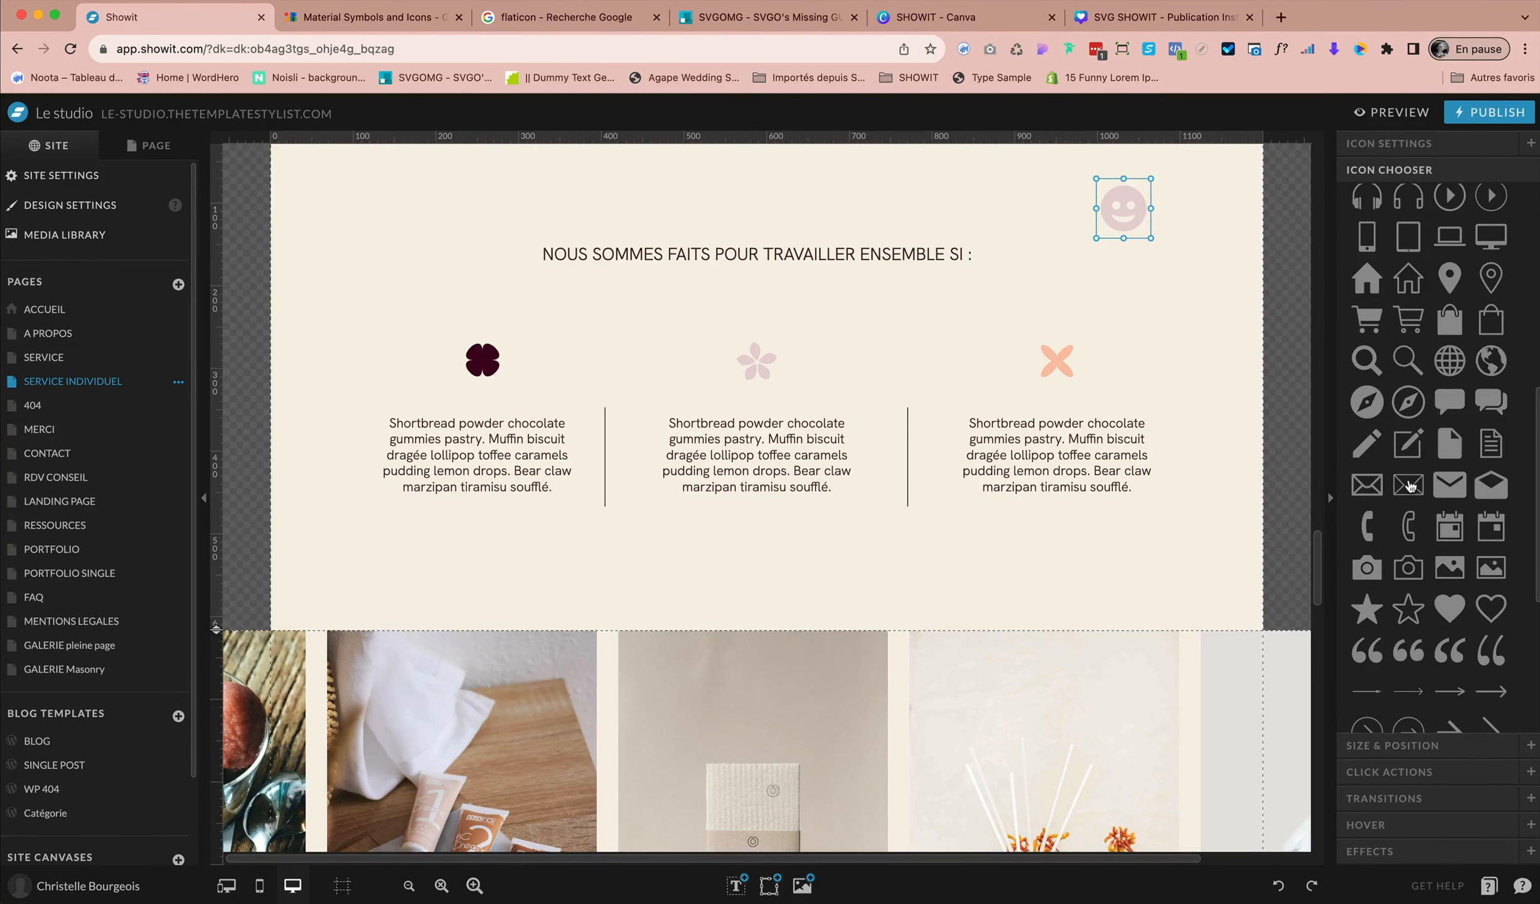
pyautogui.scroll(-2, 1409, 487)
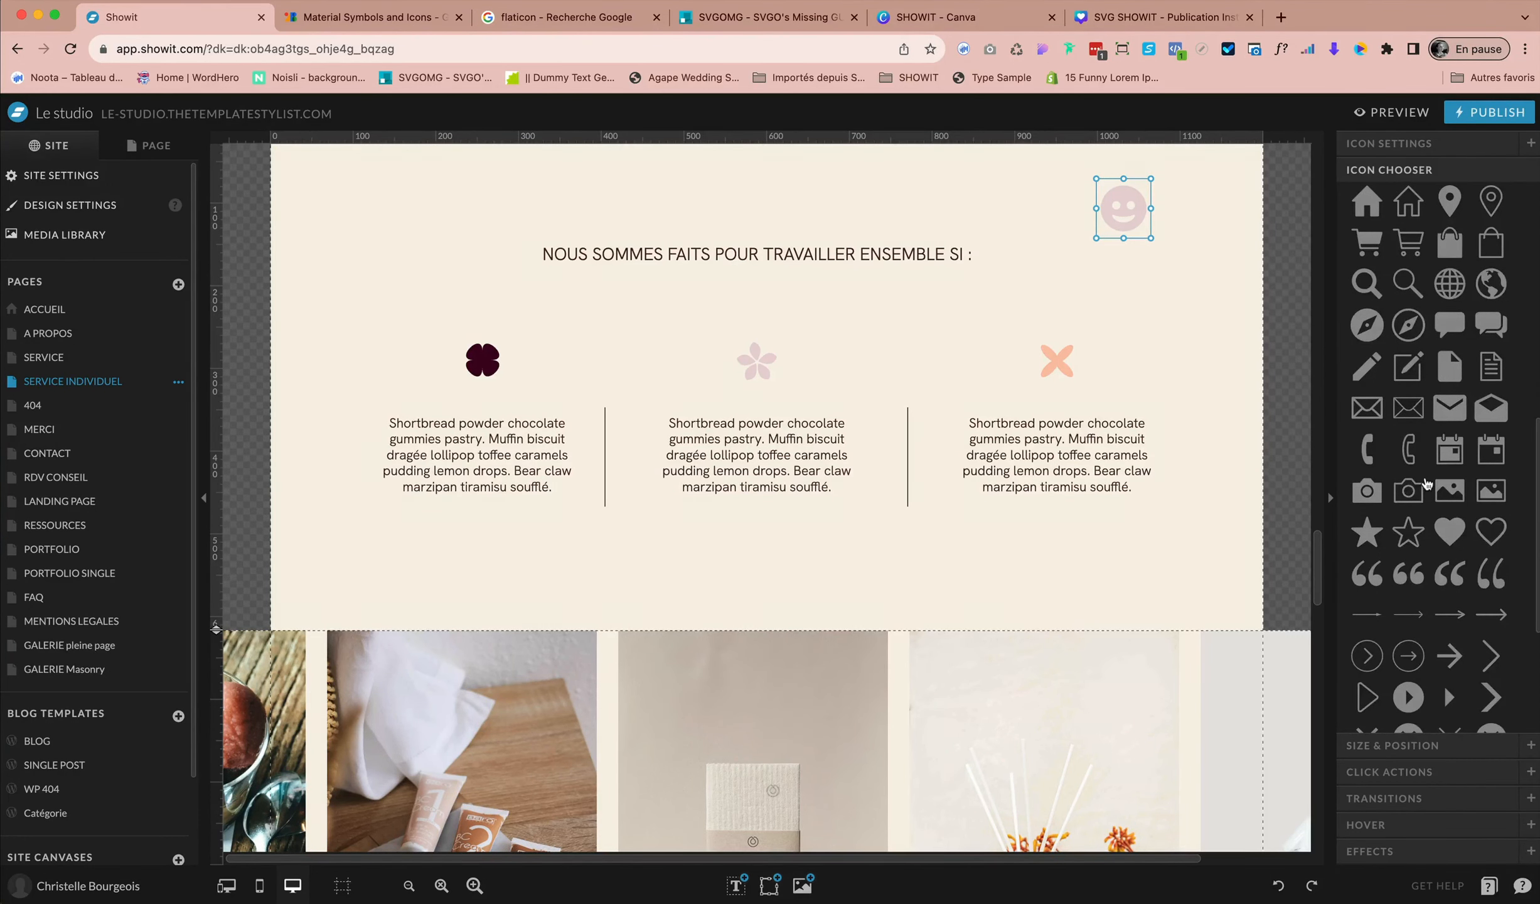
pyautogui.scroll(-6, 1426, 483)
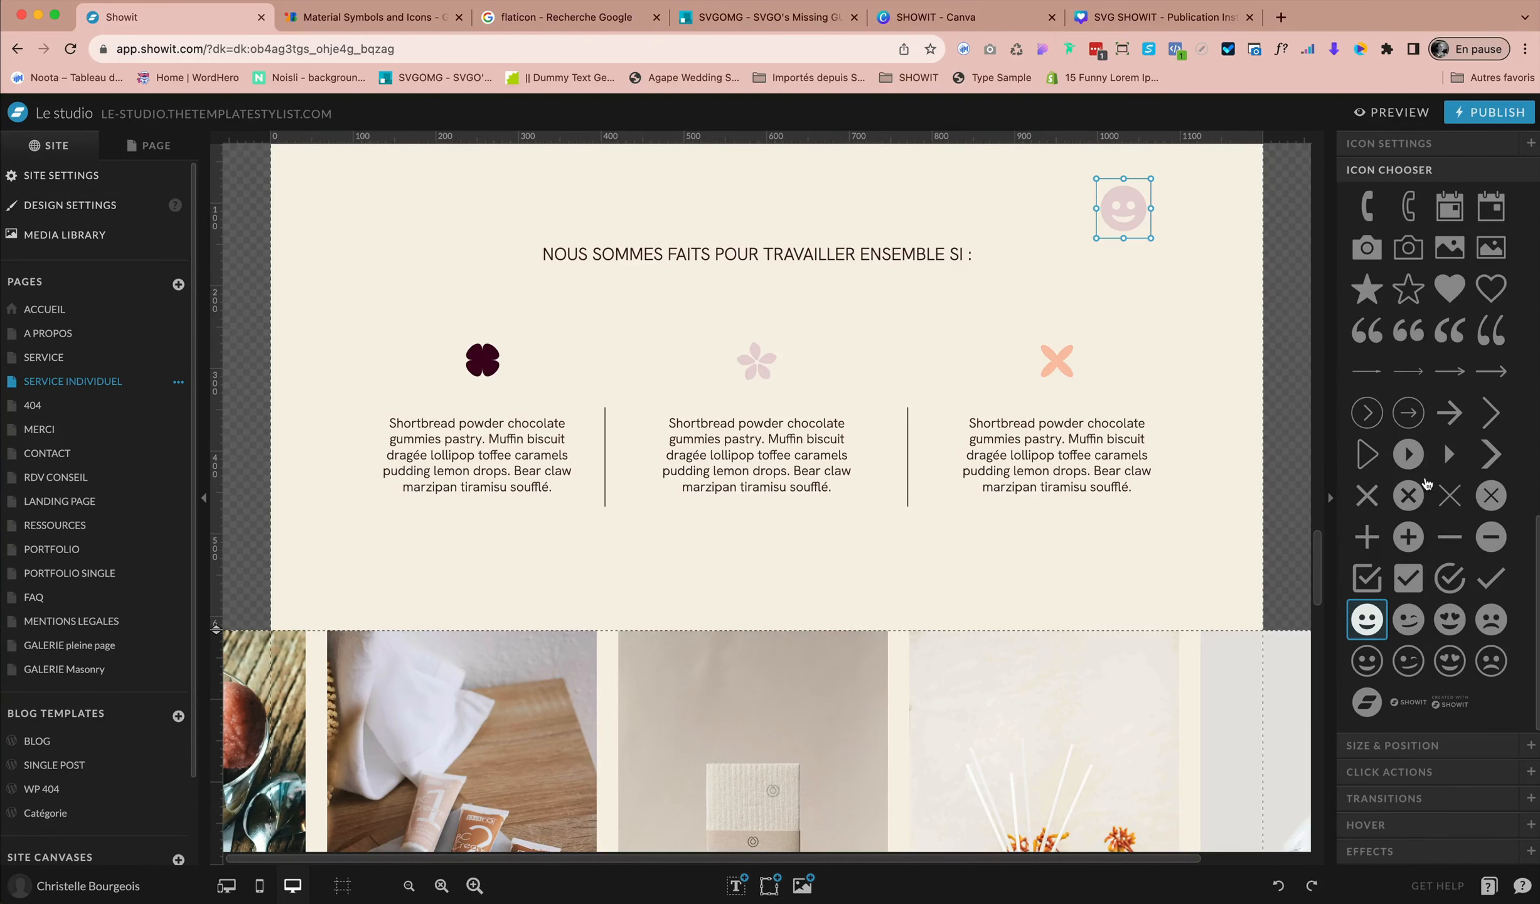
pyautogui.scroll(10, 1425, 483)
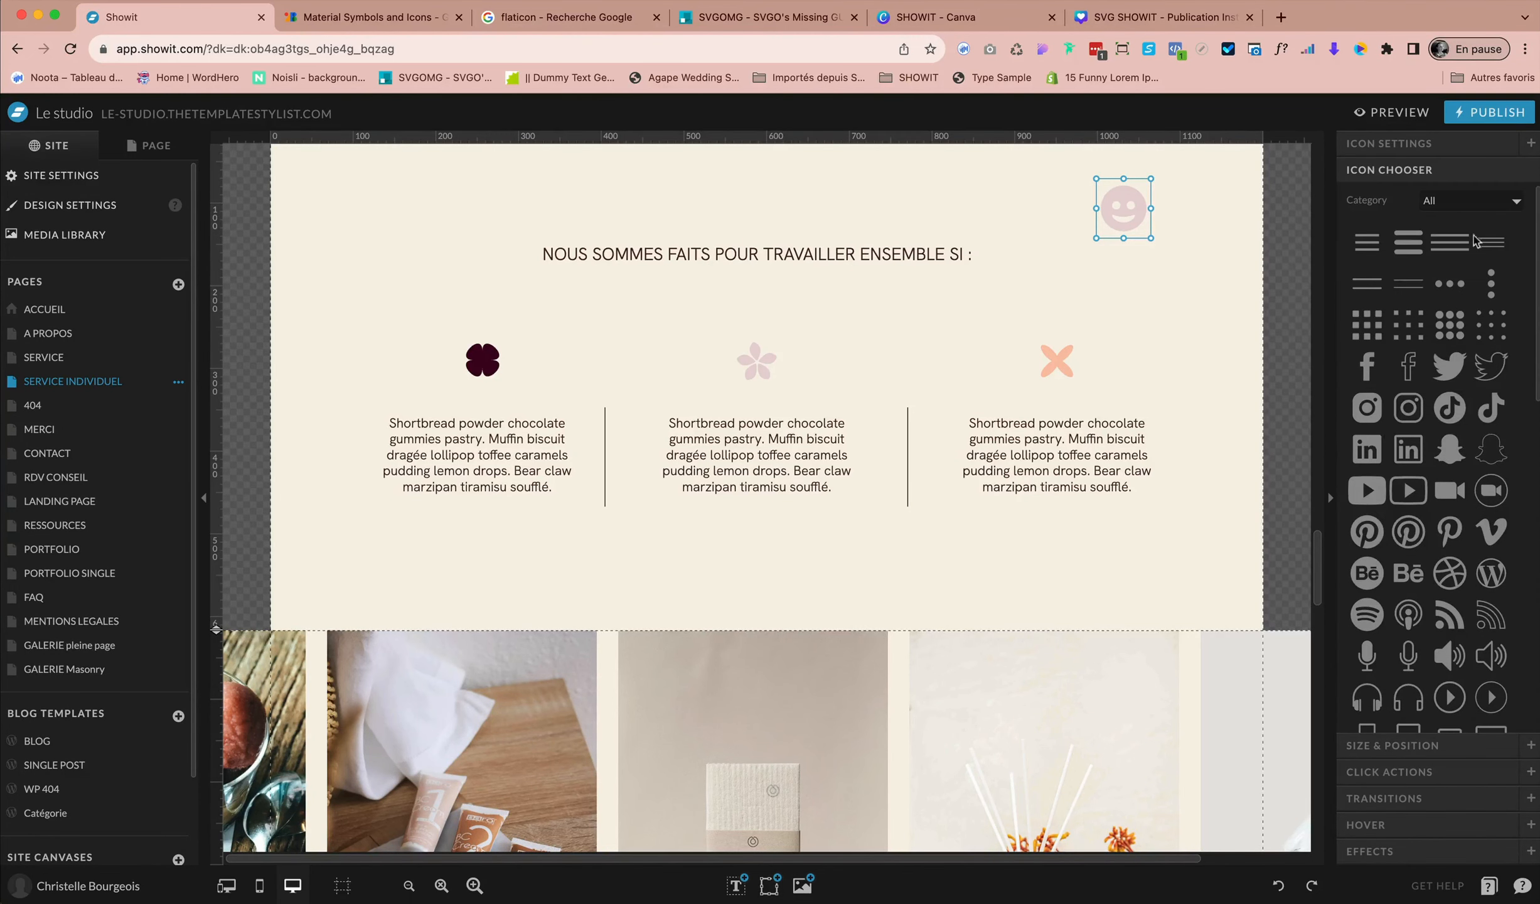
# - Recolor the smiley icon with palette color 4 and enlarge it
pyautogui.click(1395, 145)
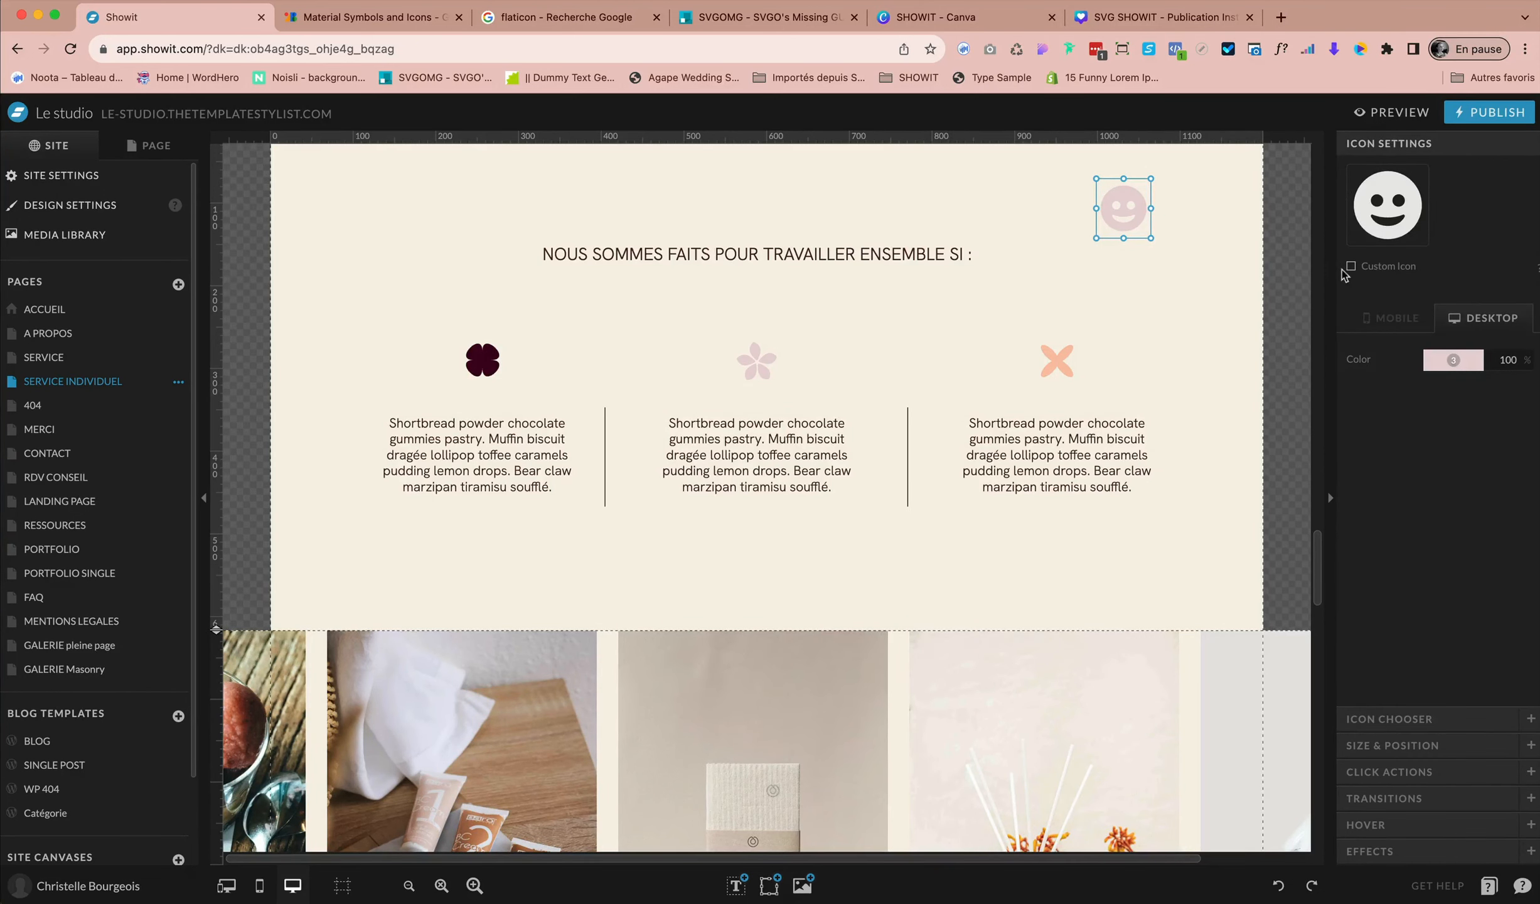
pyautogui.click(1467, 364)
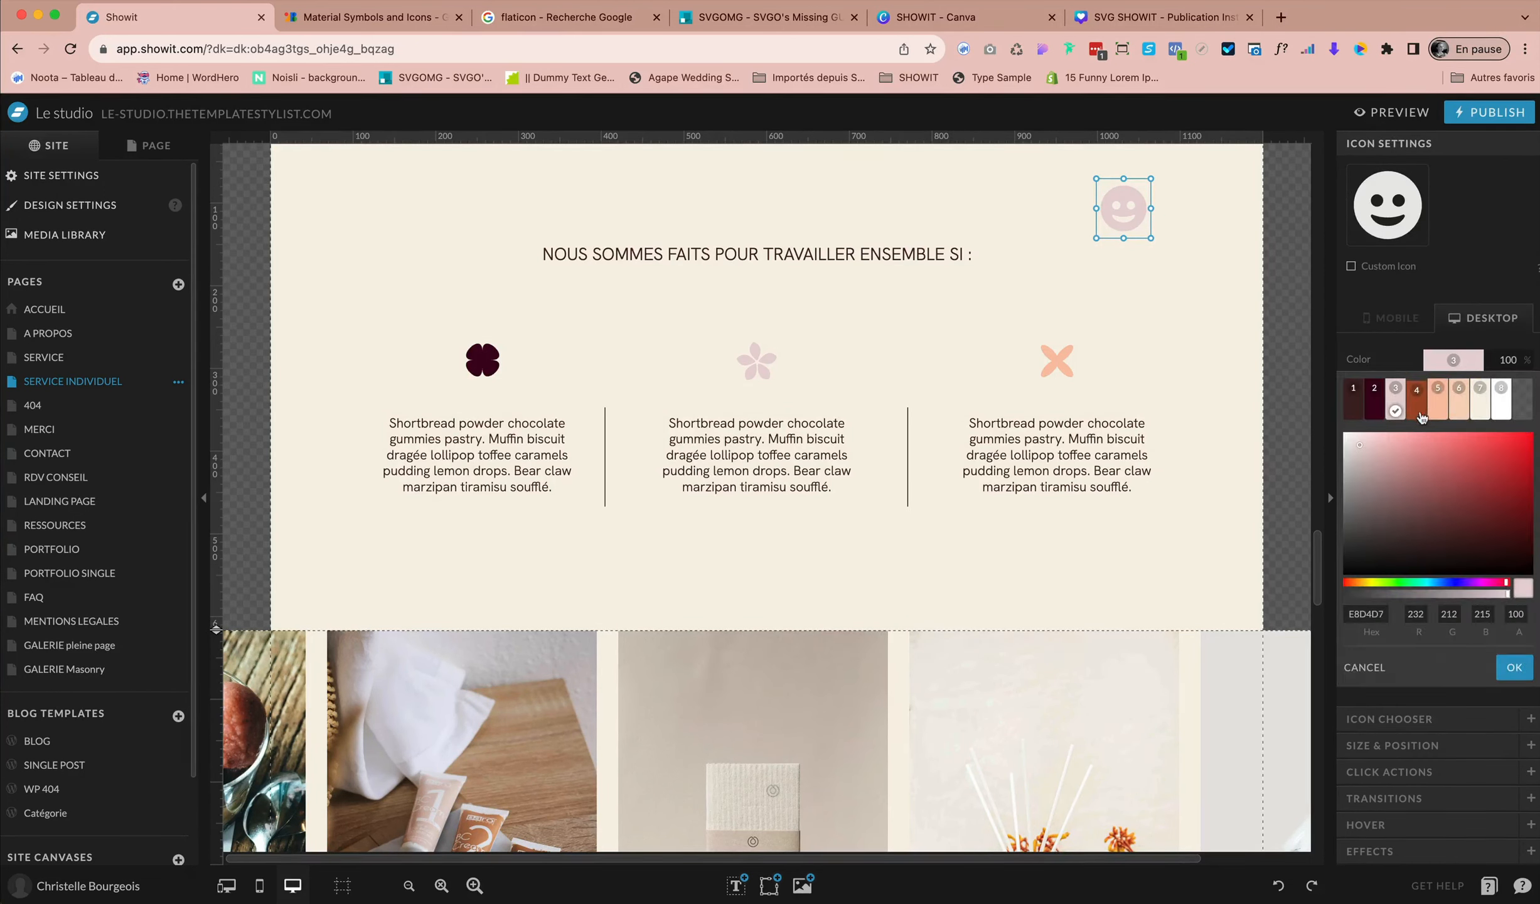
pyautogui.click(1422, 416)
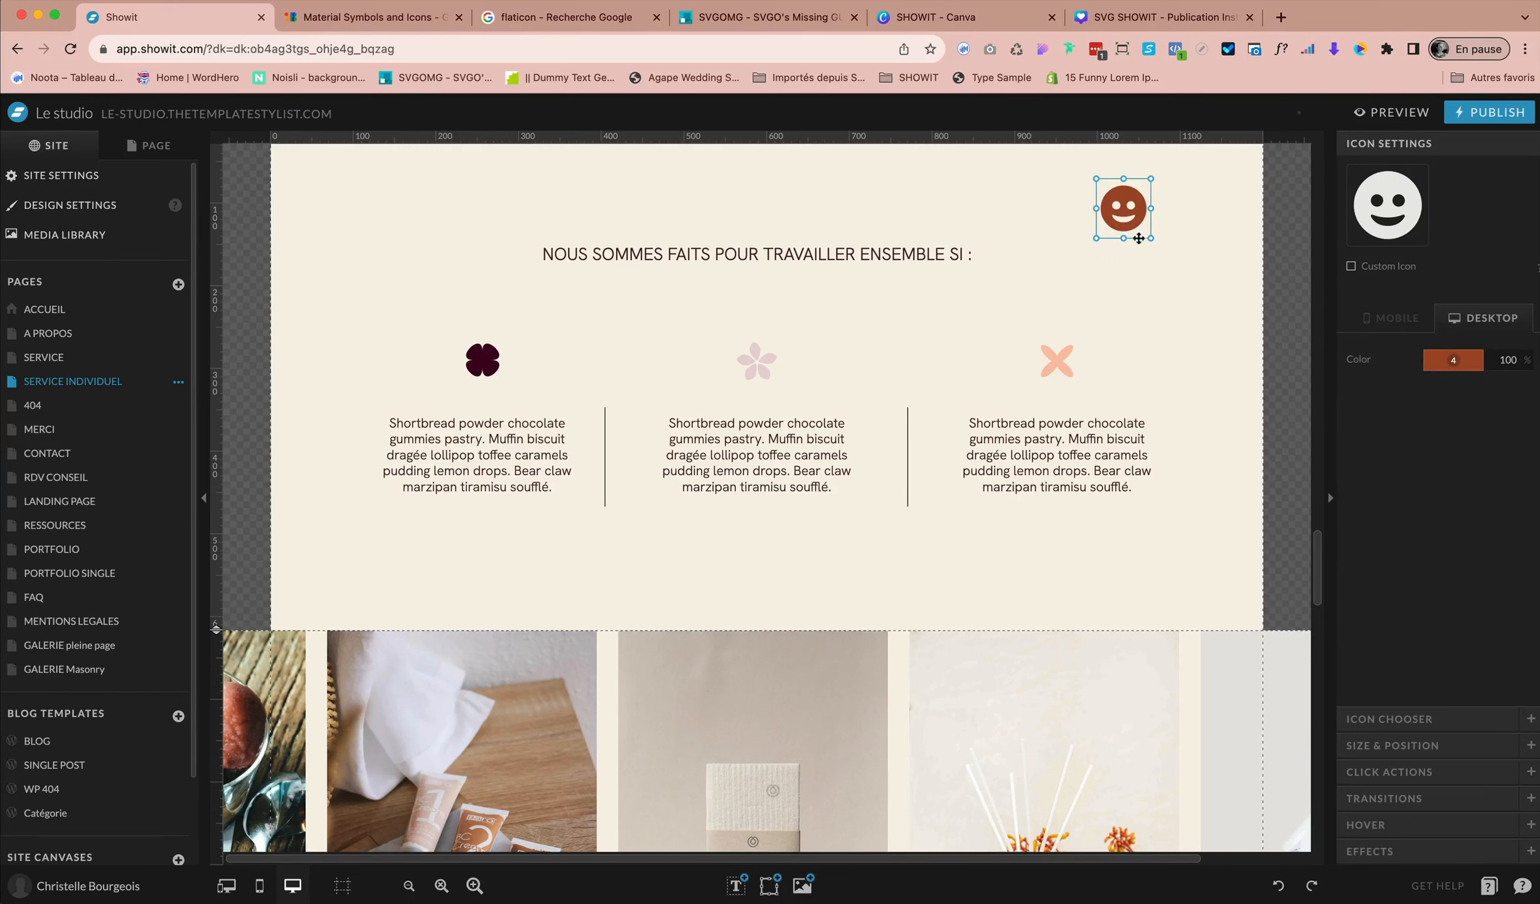
pyautogui.moveTo(1149, 239); pyautogui.dragTo(1189, 279)
pyautogui.click(1209, 261)
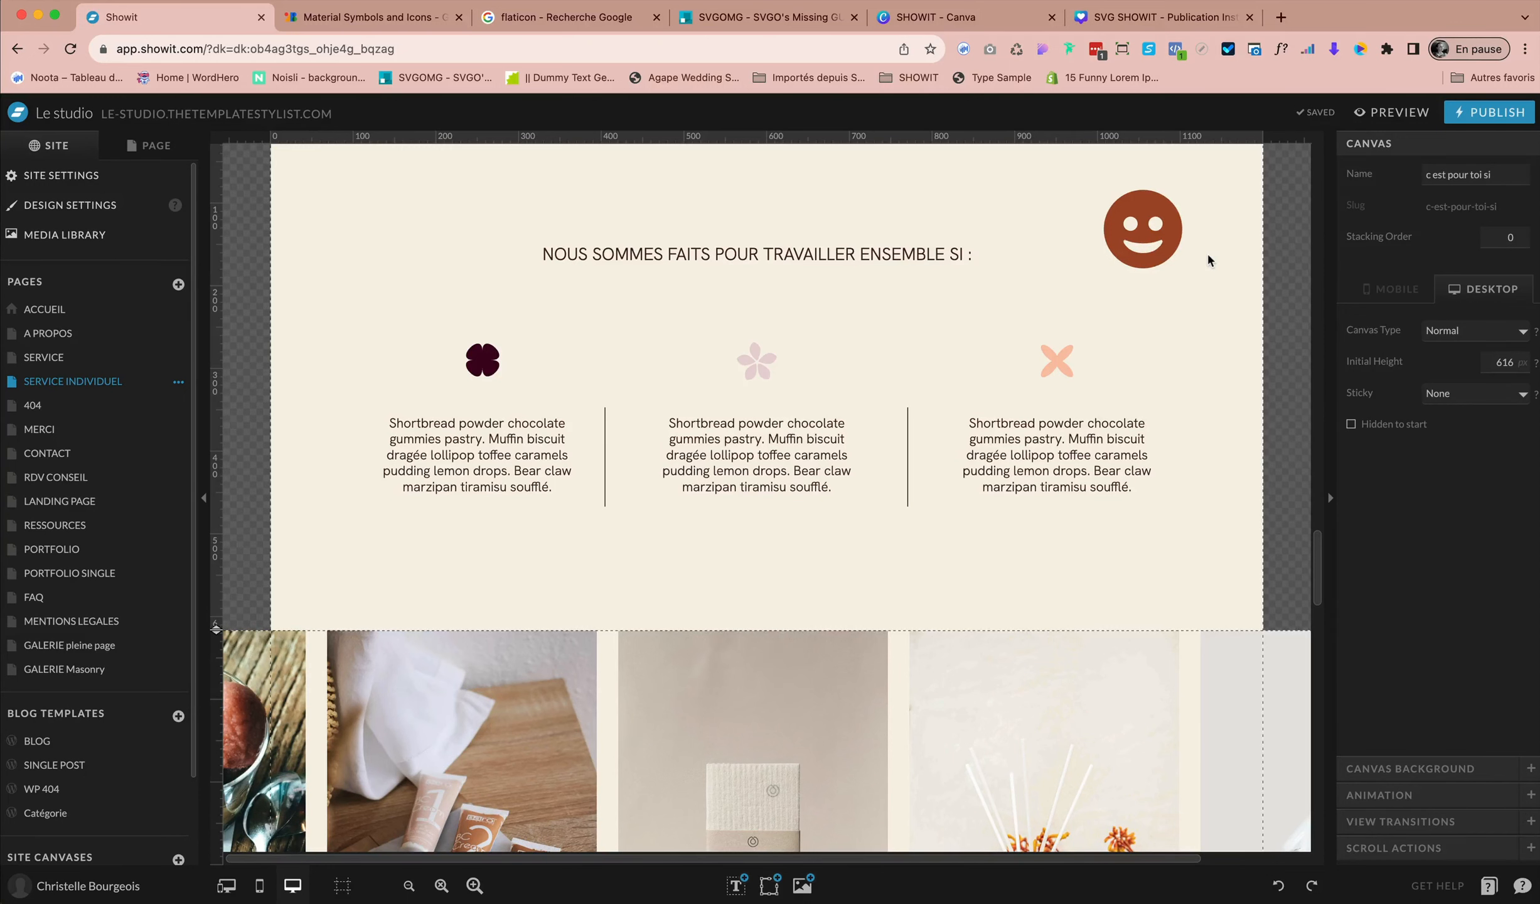
# - Compare the custom SVG settings of the clover, the five-petal flower and the cross-shaped icon above the text columns
pyautogui.click(1059, 358)
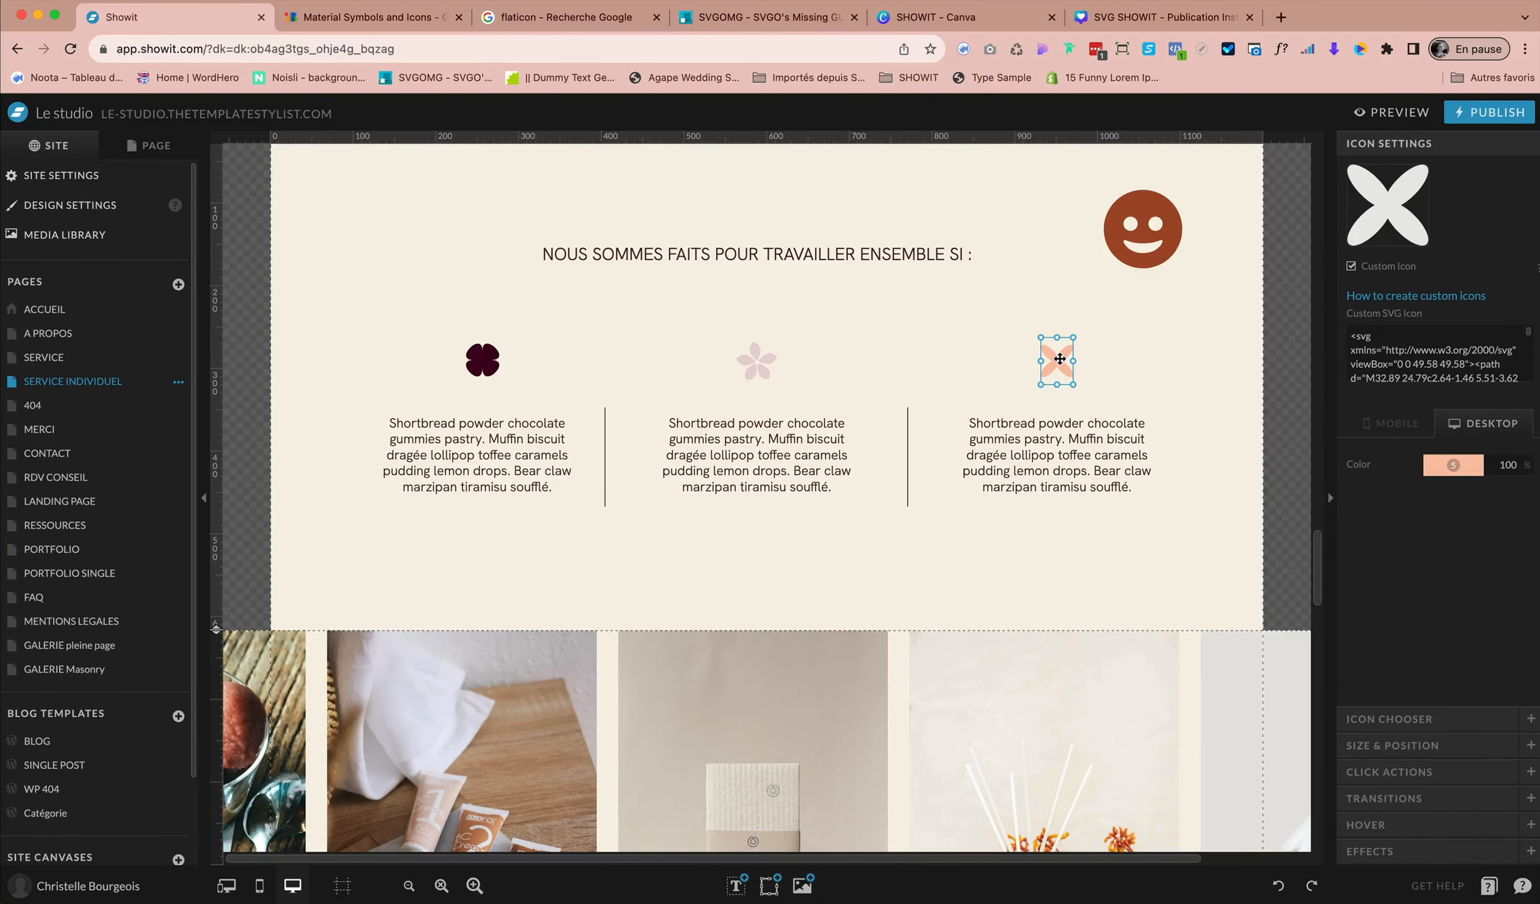
pyautogui.click(606, 384)
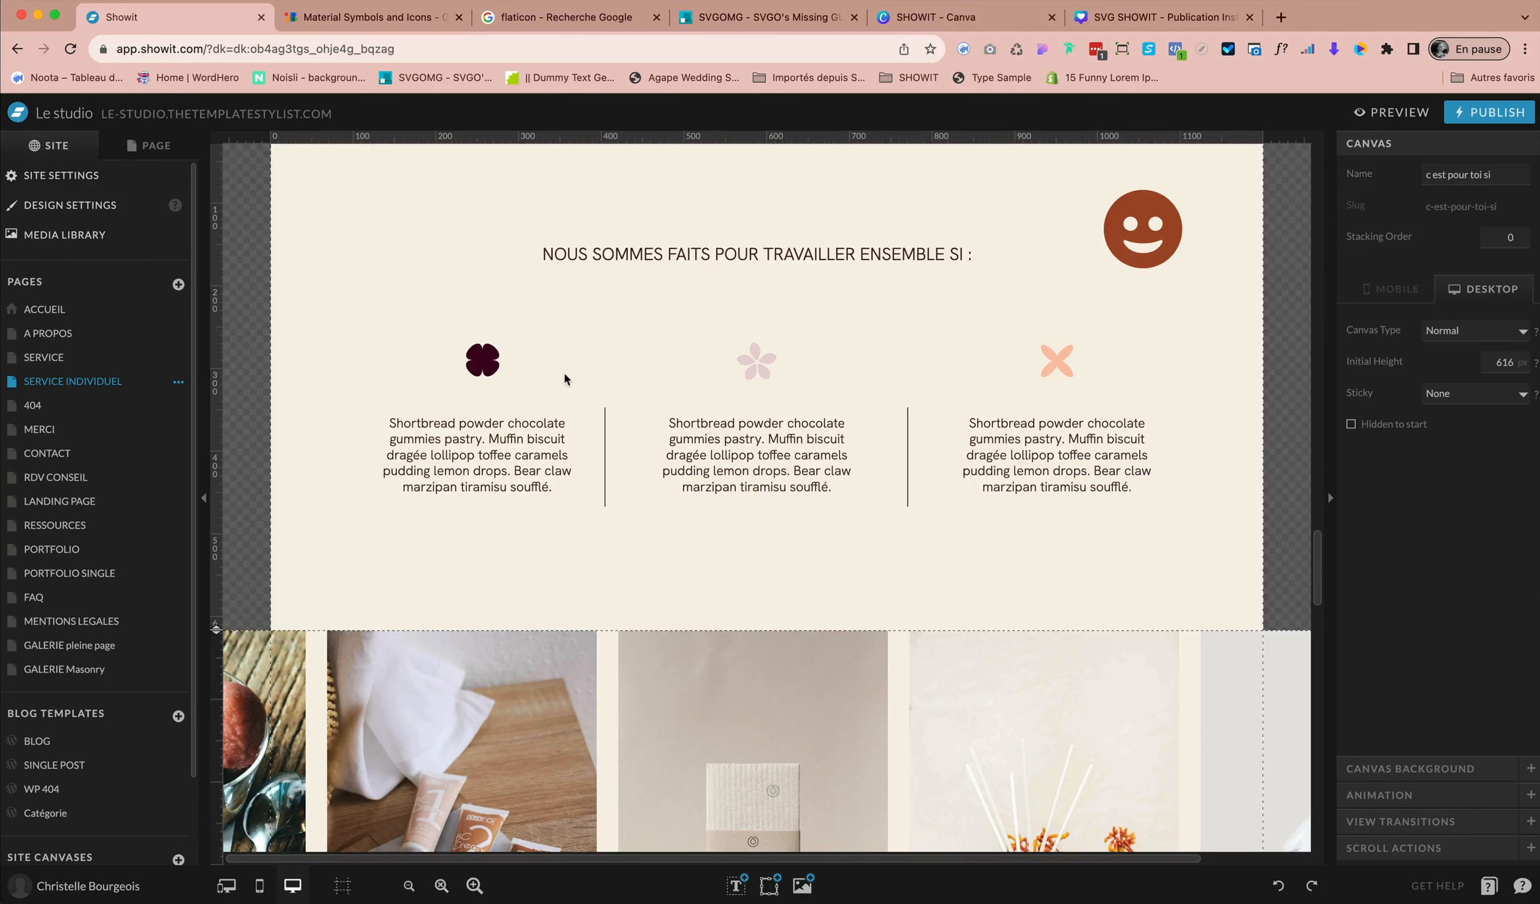
pyautogui.click(500, 360)
pyautogui.click(771, 366)
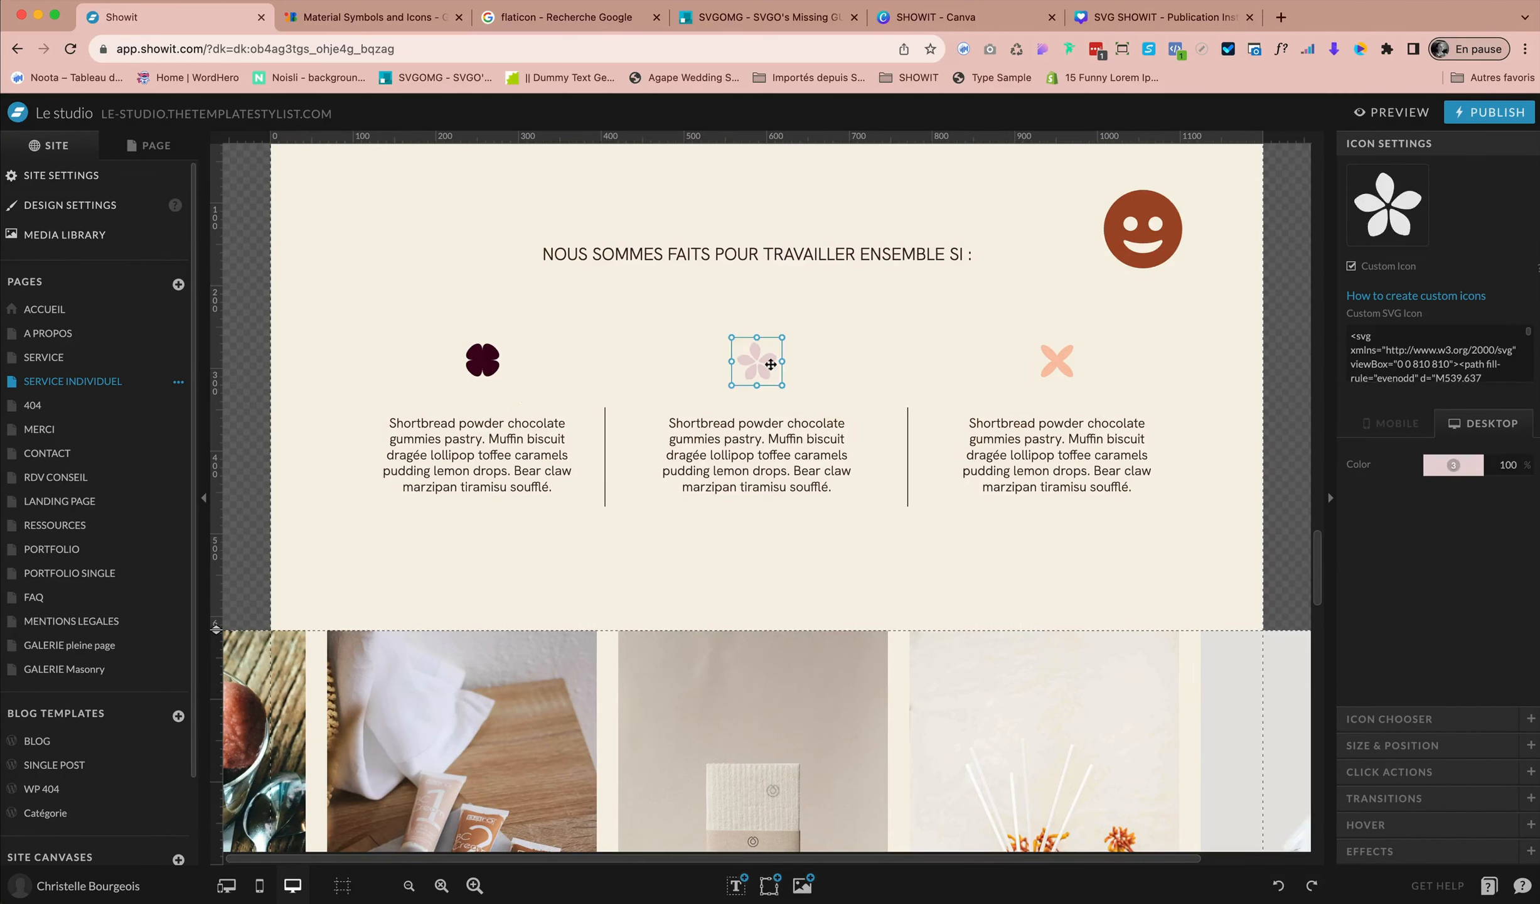
pyautogui.click(1060, 364)
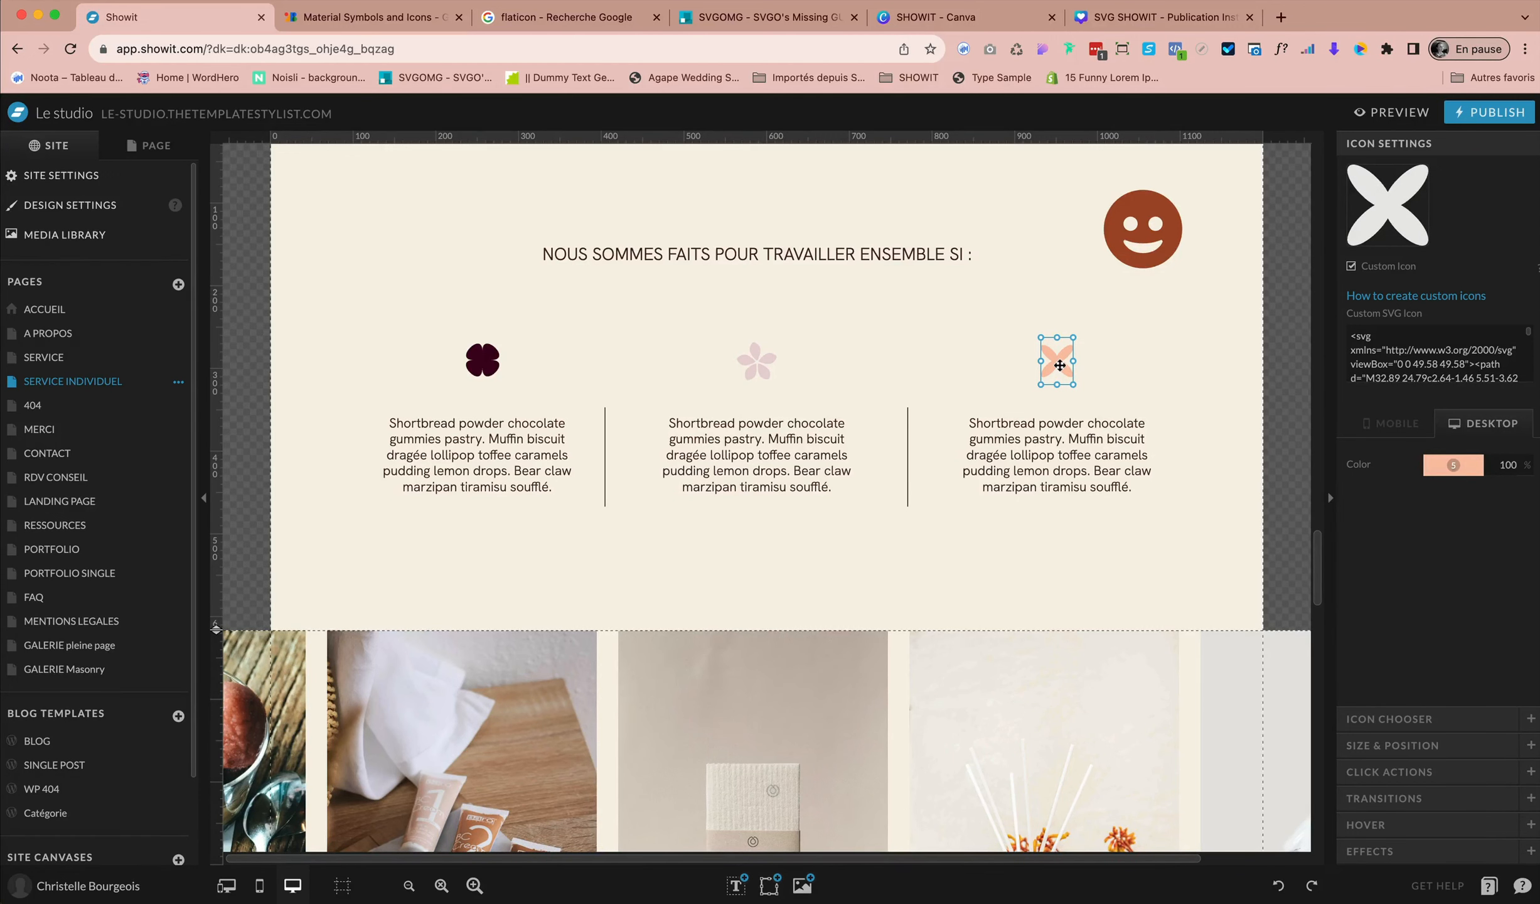
pyautogui.click(976, 366)
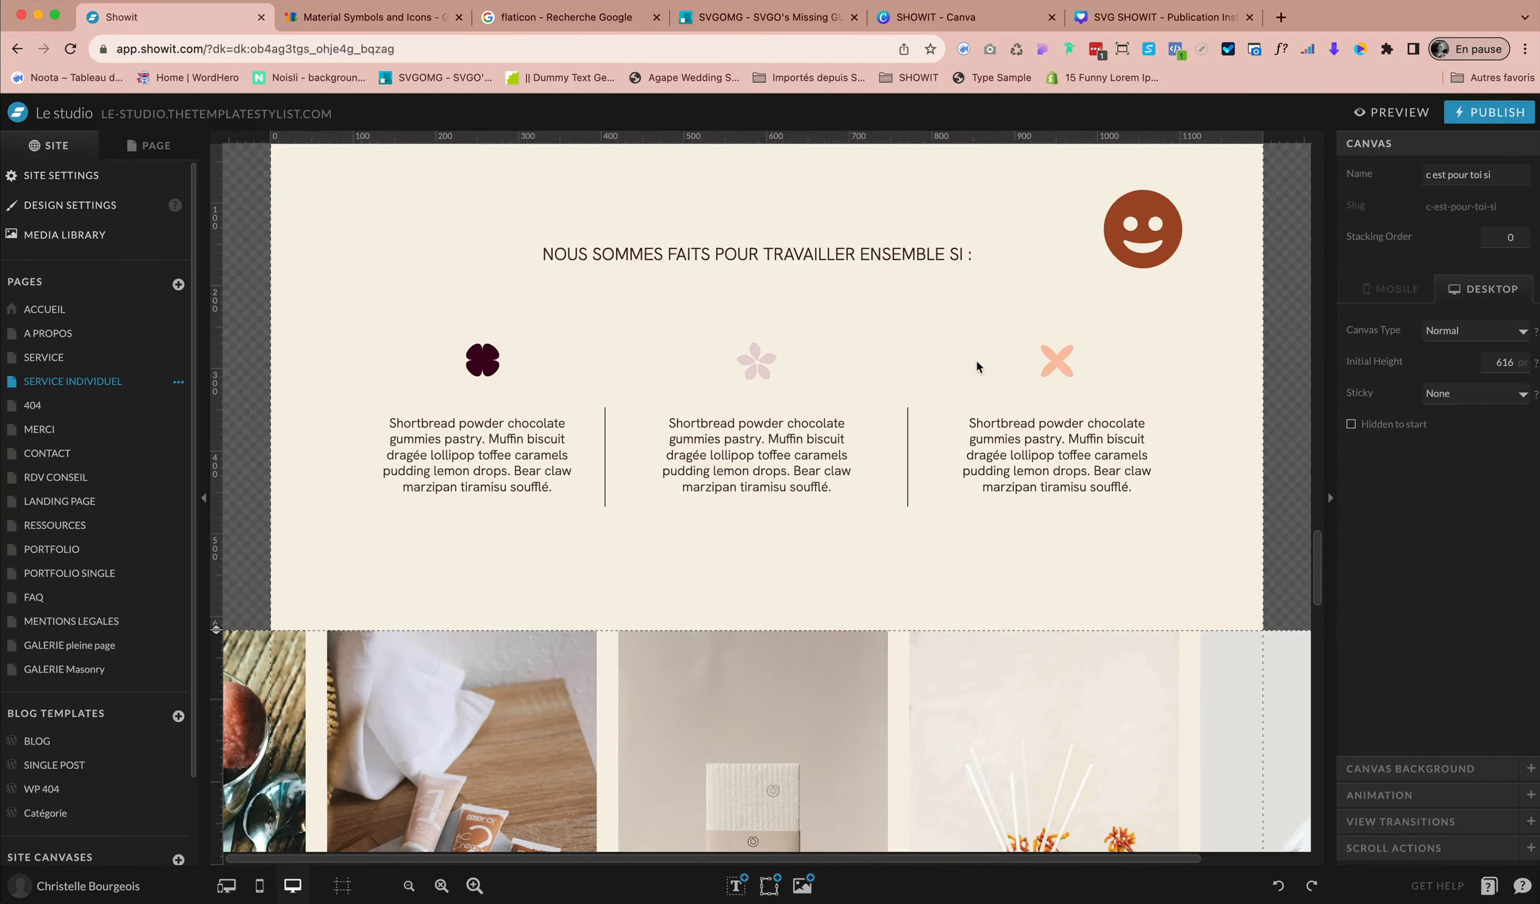
# - Try palette color 4 on the cross-shaped icon above the third text column and restore palette color 5
pyautogui.click(1068, 365)
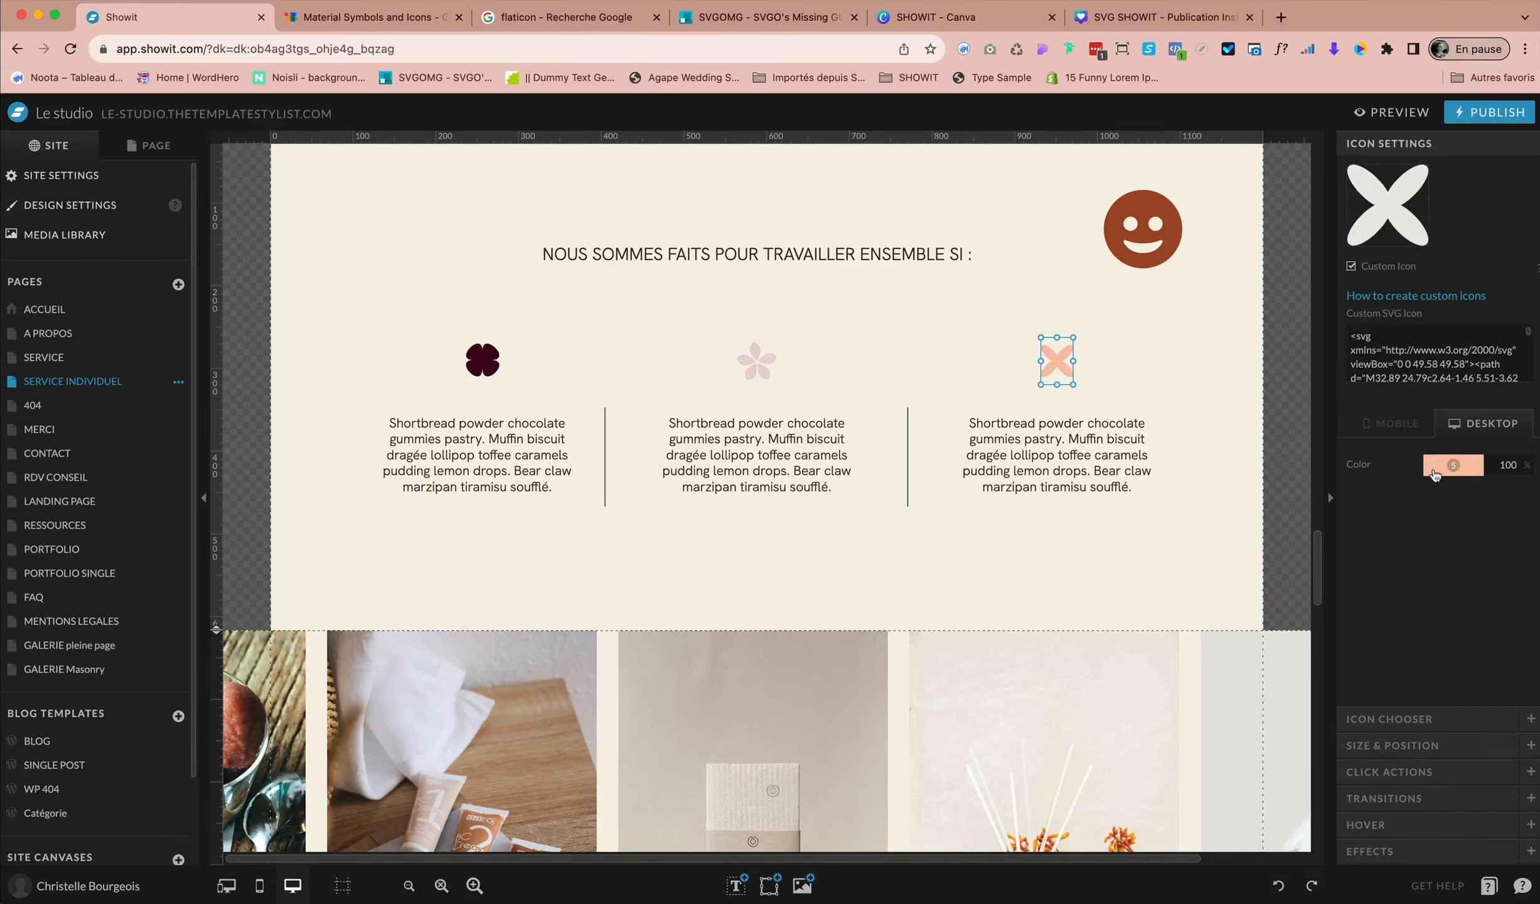
pyautogui.click(1437, 465)
pyautogui.click(1416, 502)
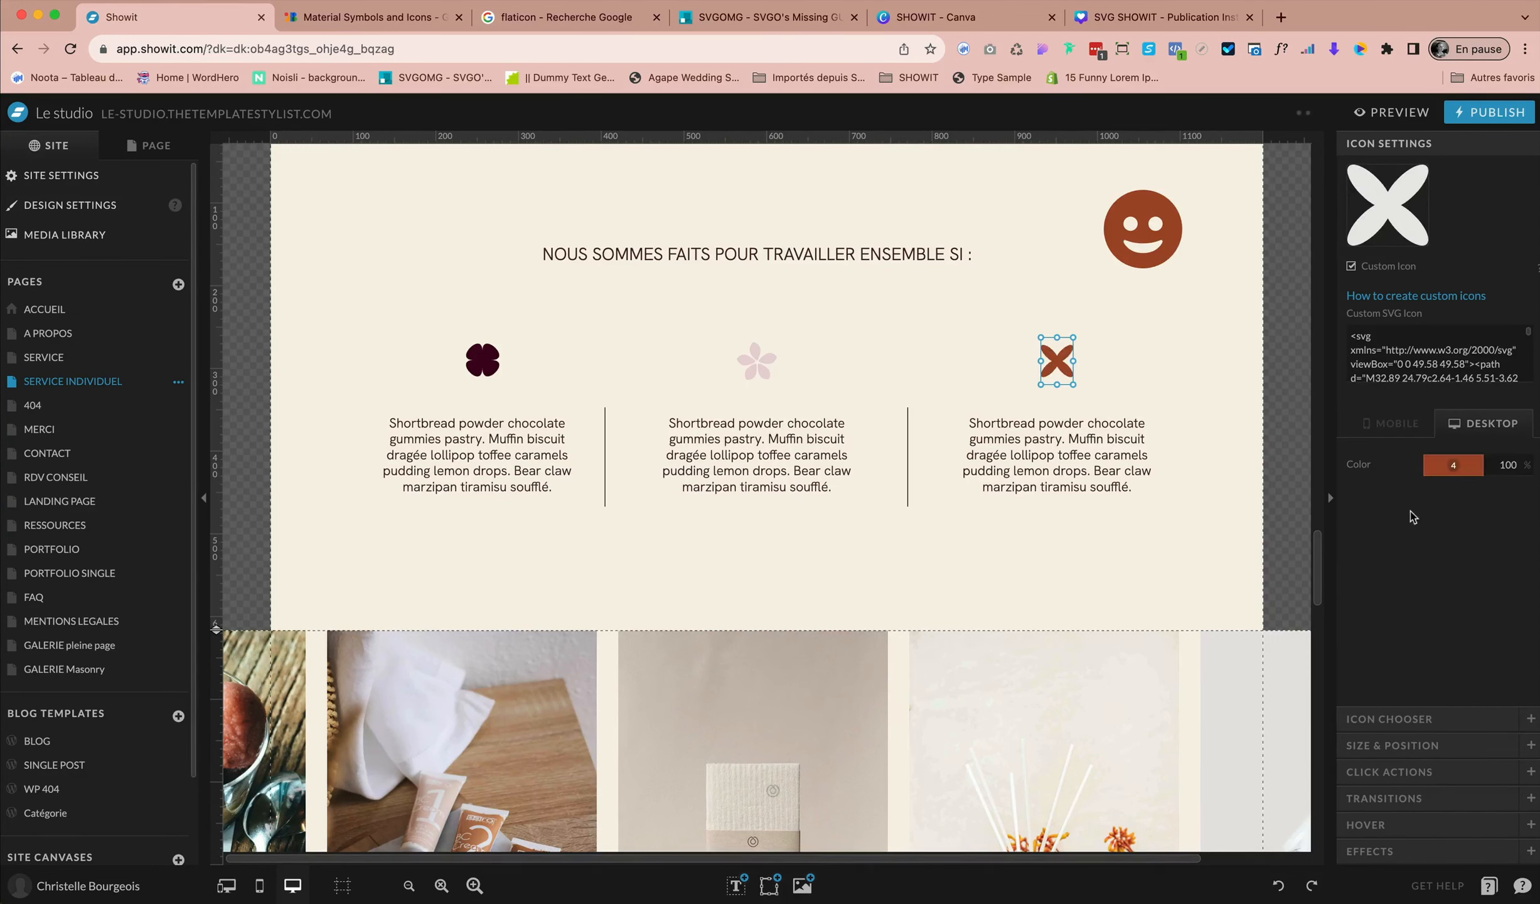
pyautogui.click(1442, 466)
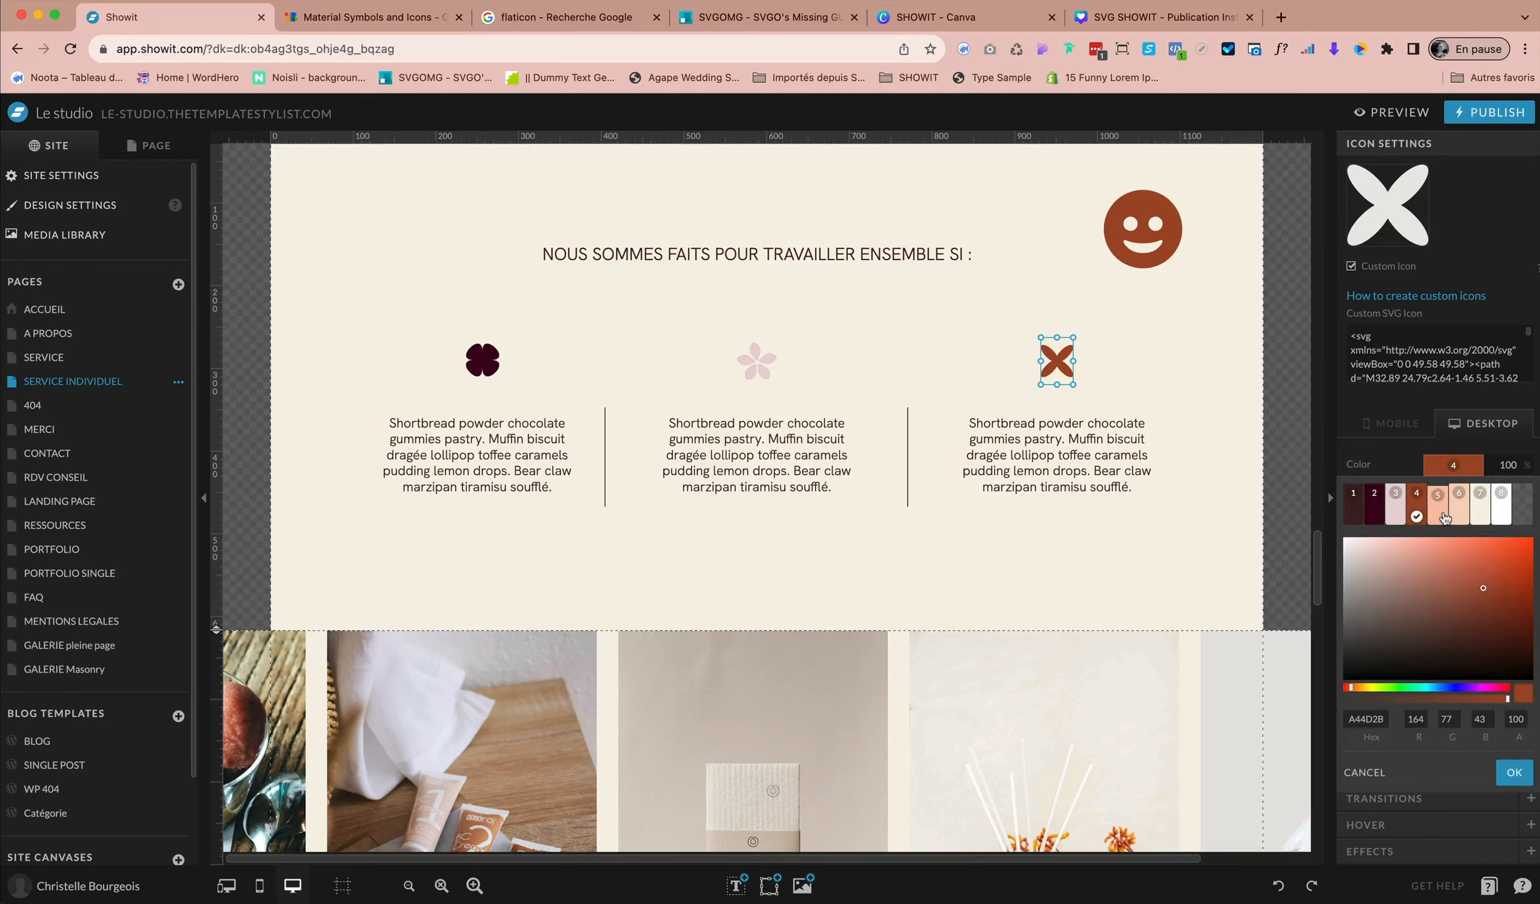
pyautogui.click(1443, 505)
pyautogui.click(1164, 388)
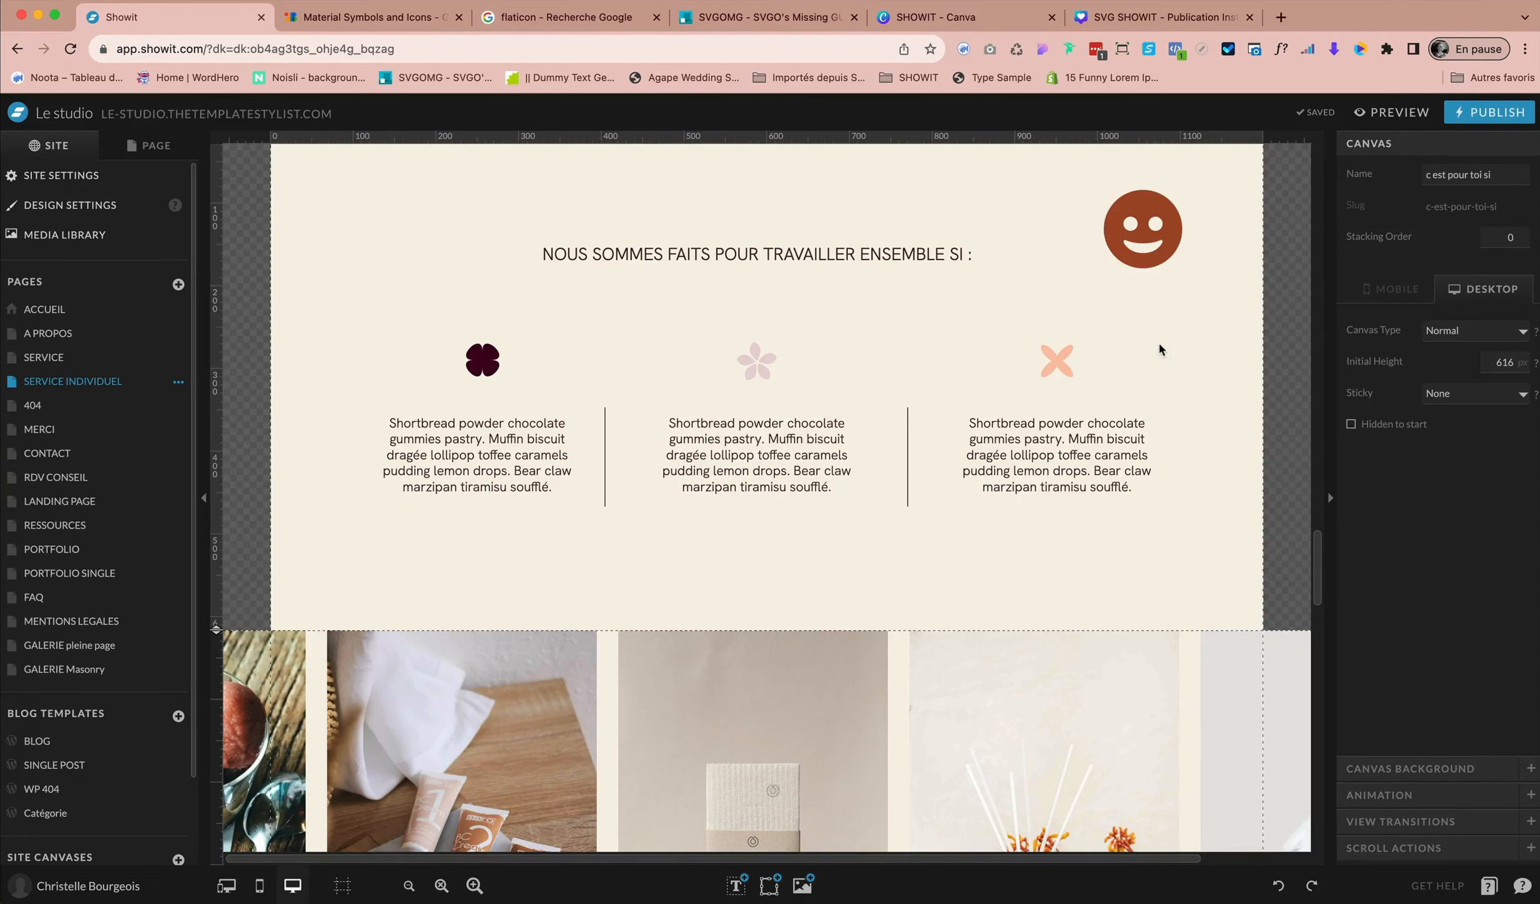
# - Switch to the Google Fonts Material Symbols page and show the icons of all categories
pyautogui.click(381, 19)
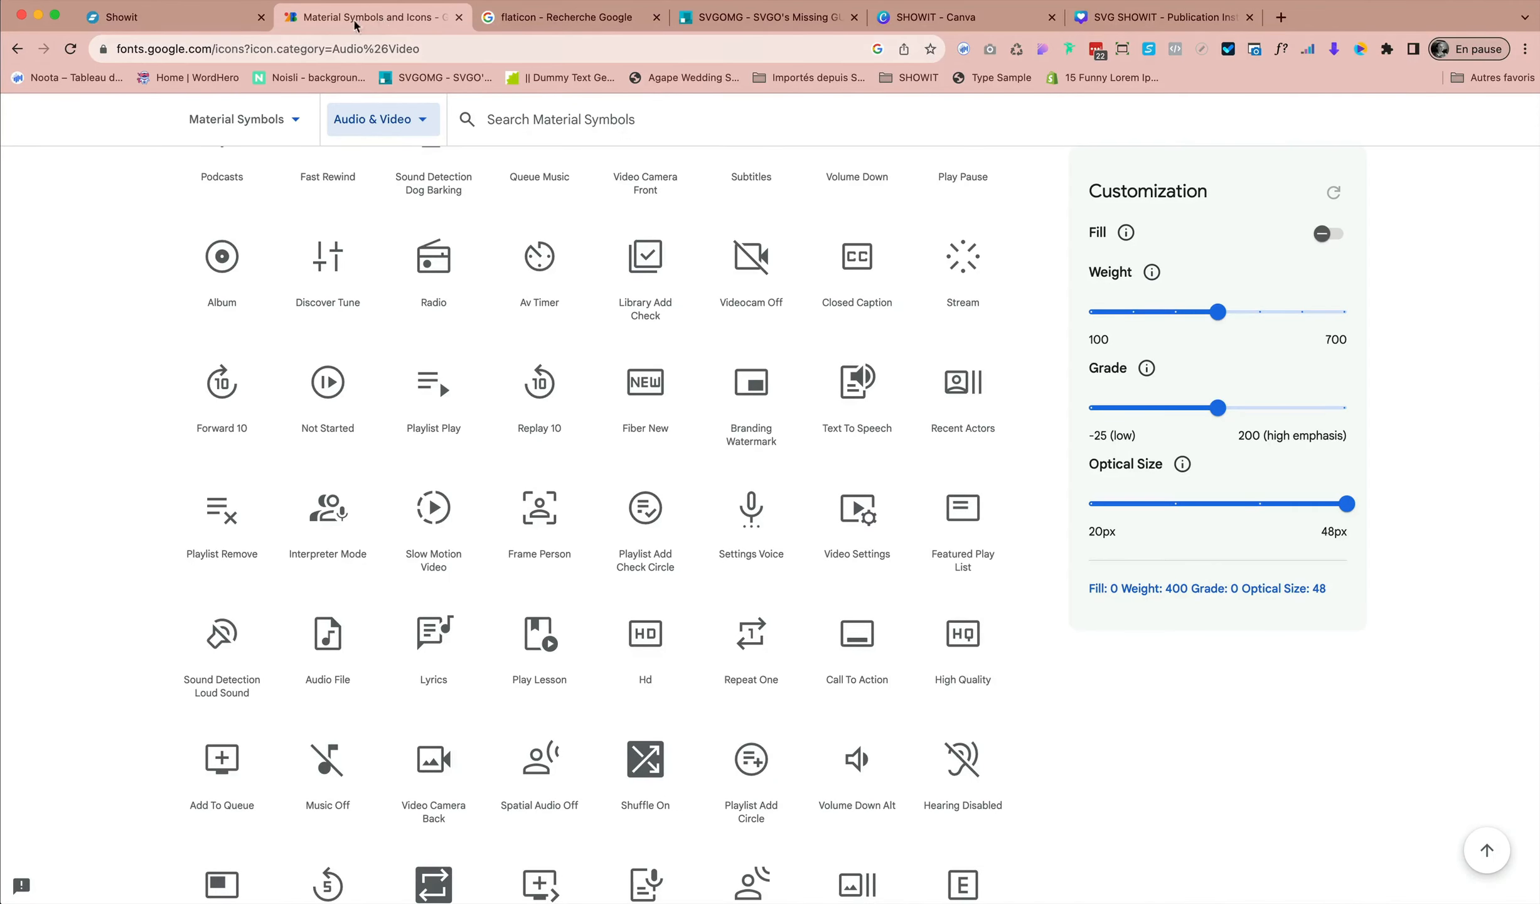
pyautogui.scroll(10, 668, 299)
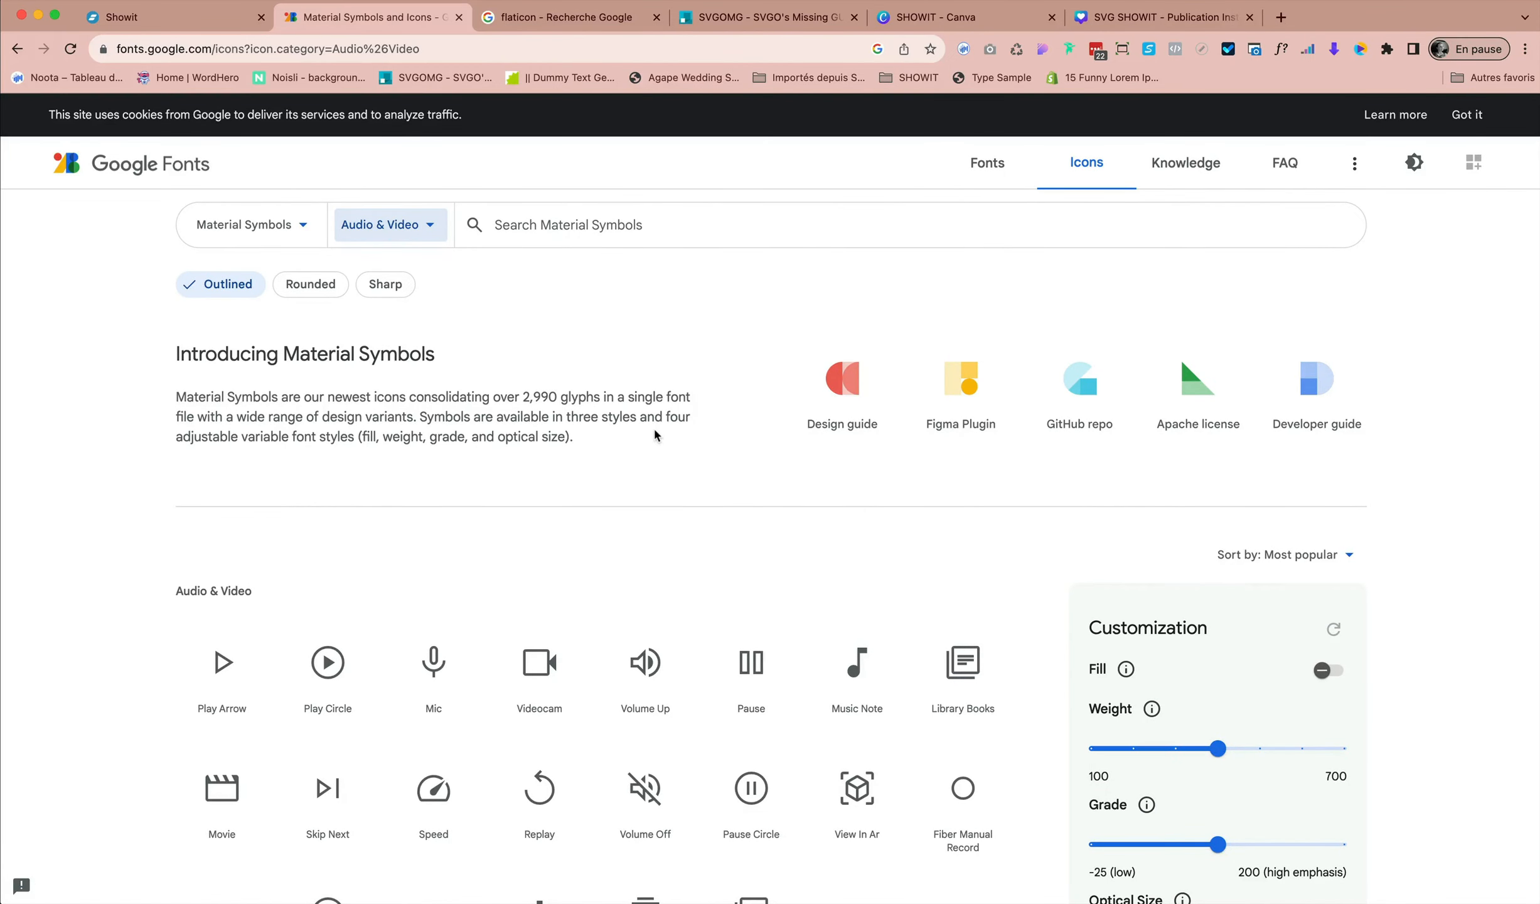
pyautogui.scroll(-1, 655, 433)
pyautogui.scroll(1, 655, 433)
pyautogui.click(438, 230)
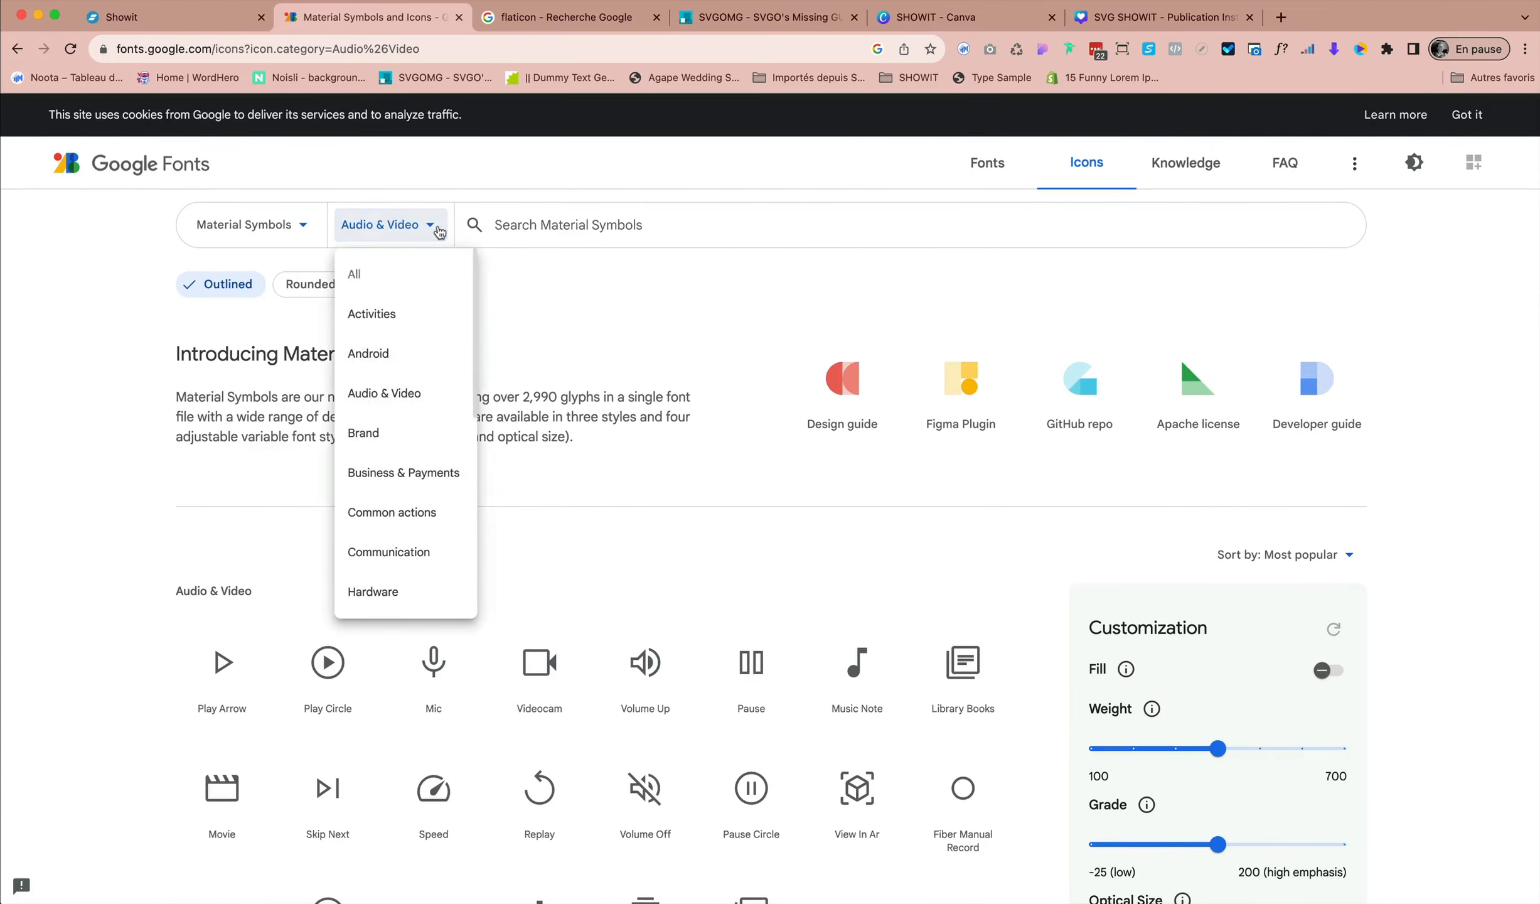
pyautogui.click(357, 276)
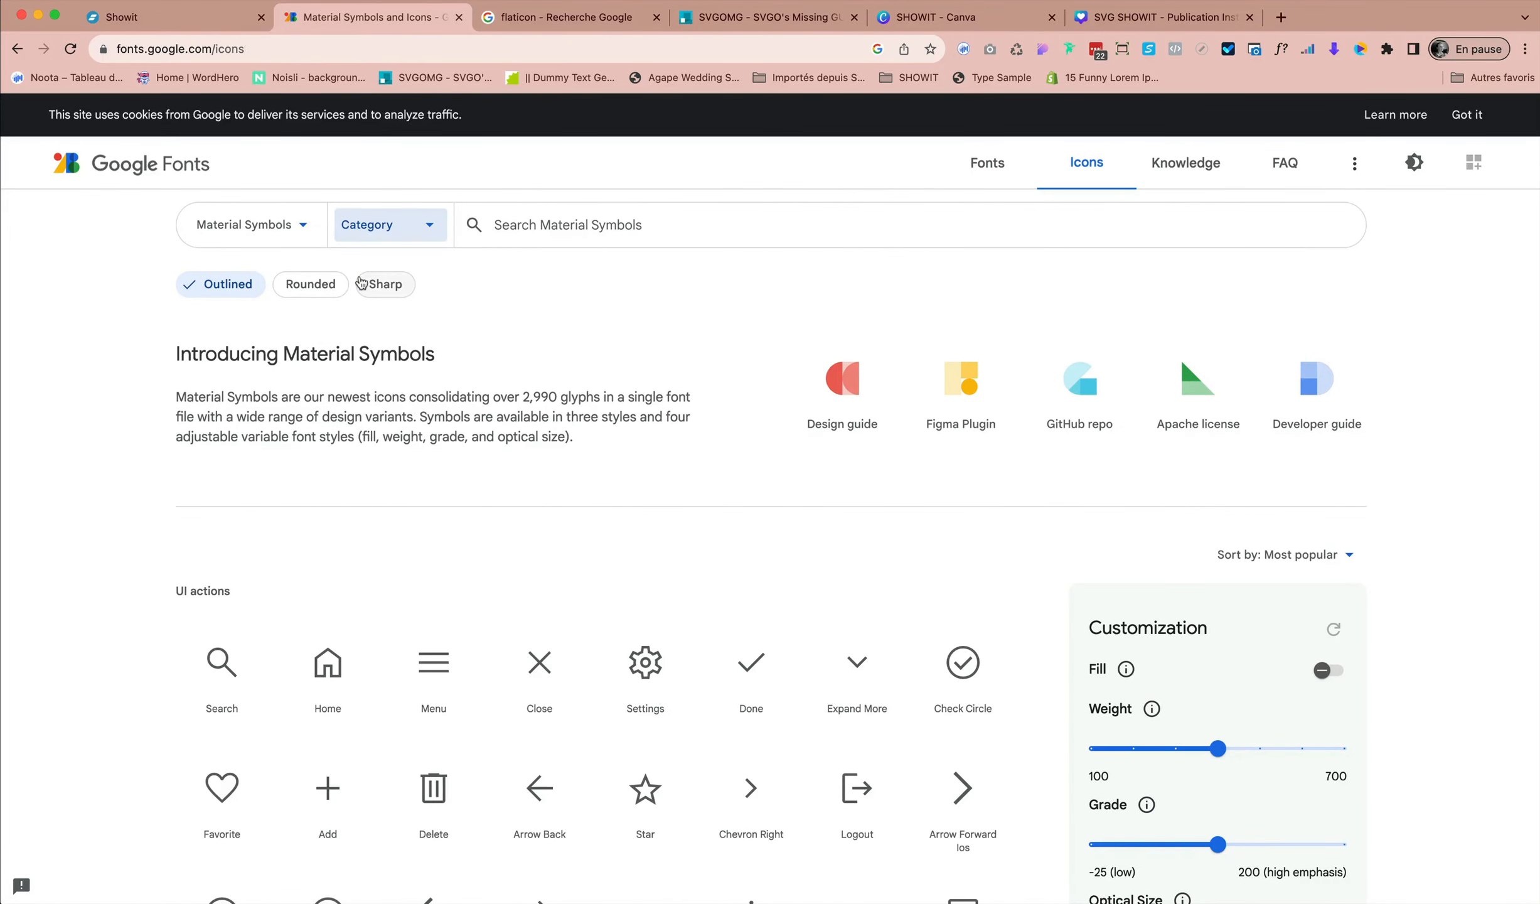
pyautogui.scroll(-5, 821, 614)
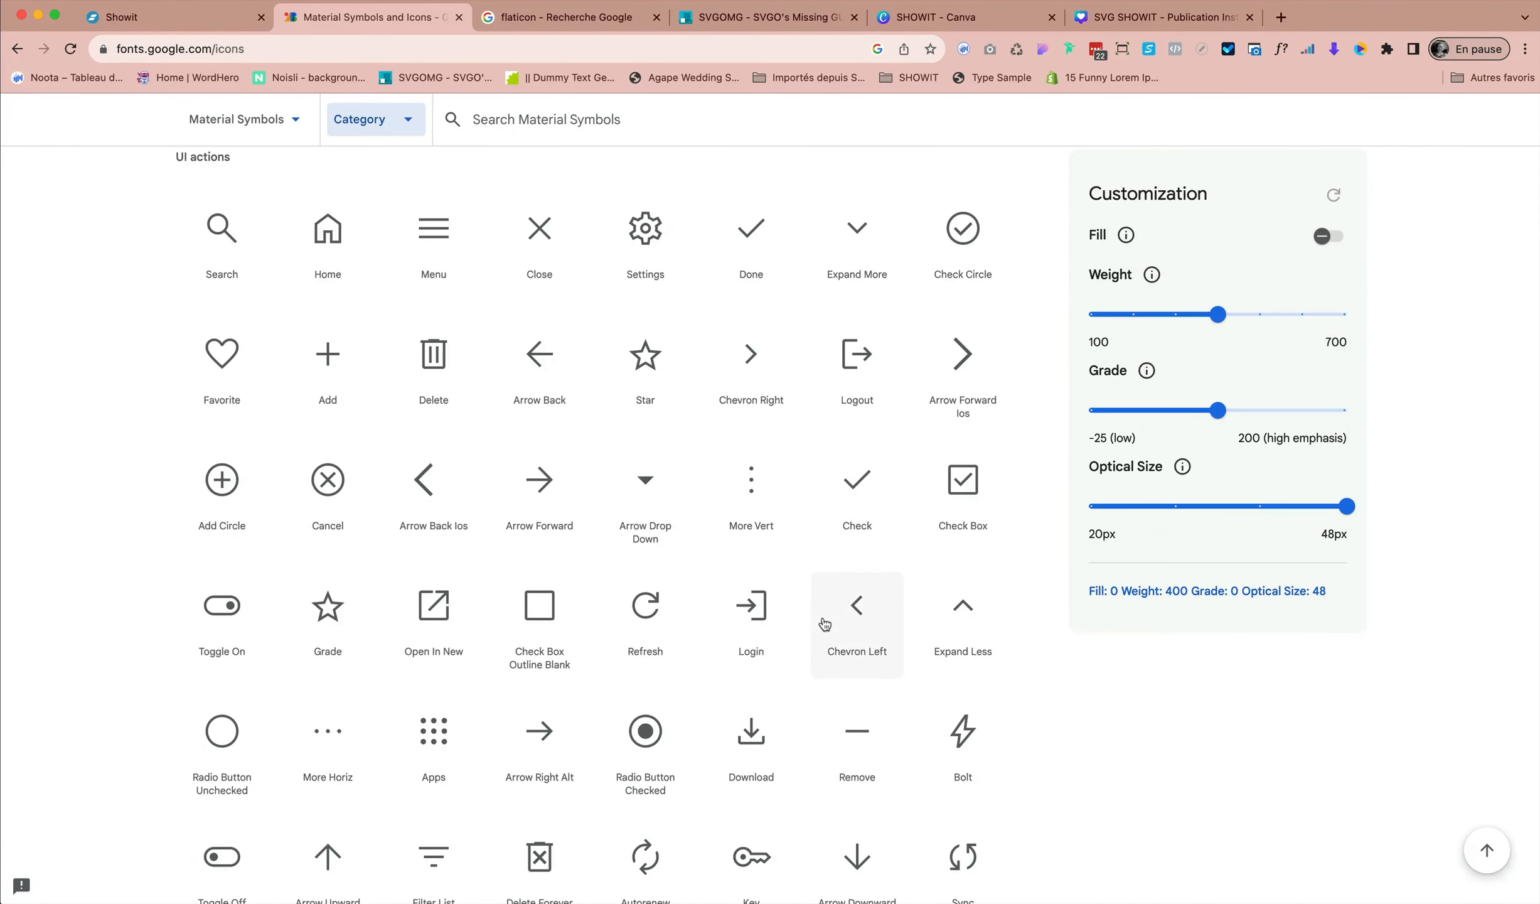
pyautogui.scroll(5, 824, 623)
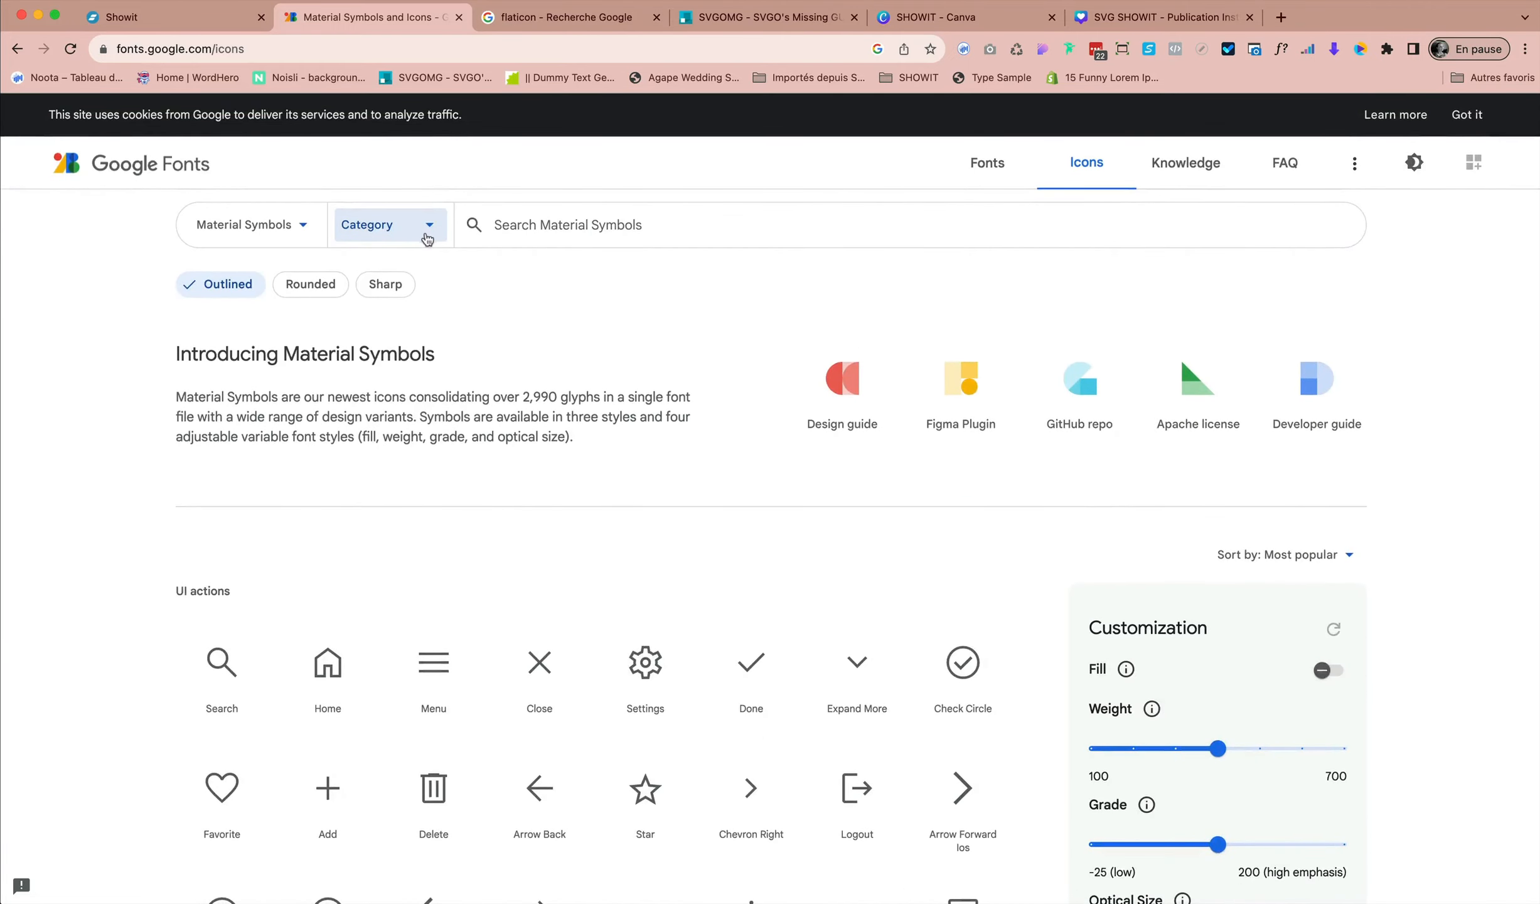
# - Filter the Material Symbols by the Activities category and look through its icons
pyautogui.click(420, 237)
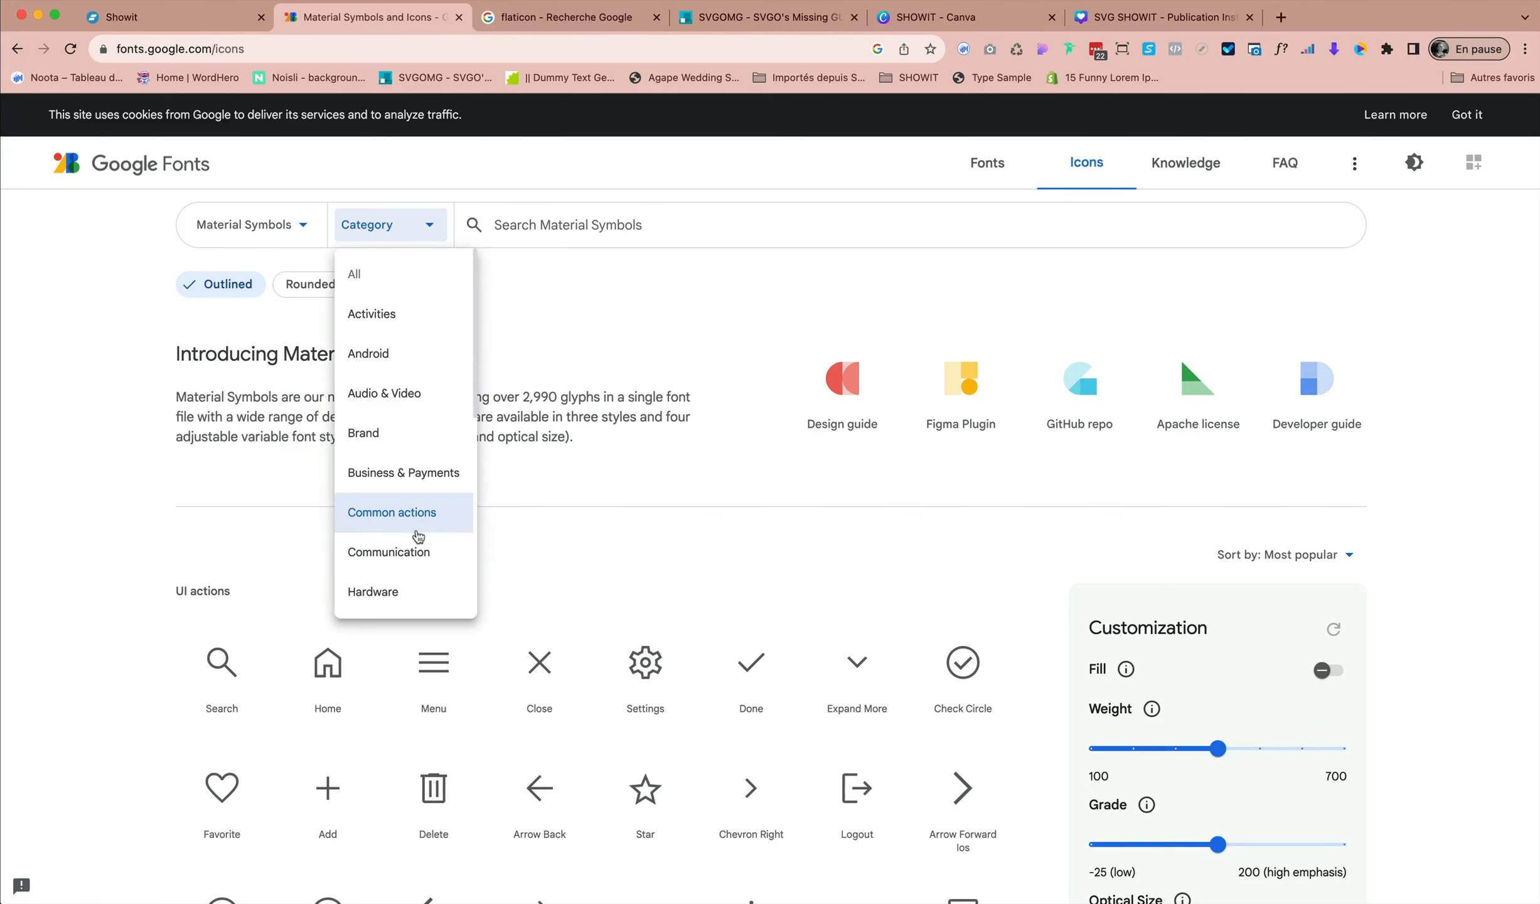
pyautogui.click(405, 316)
pyautogui.scroll(-5, 792, 639)
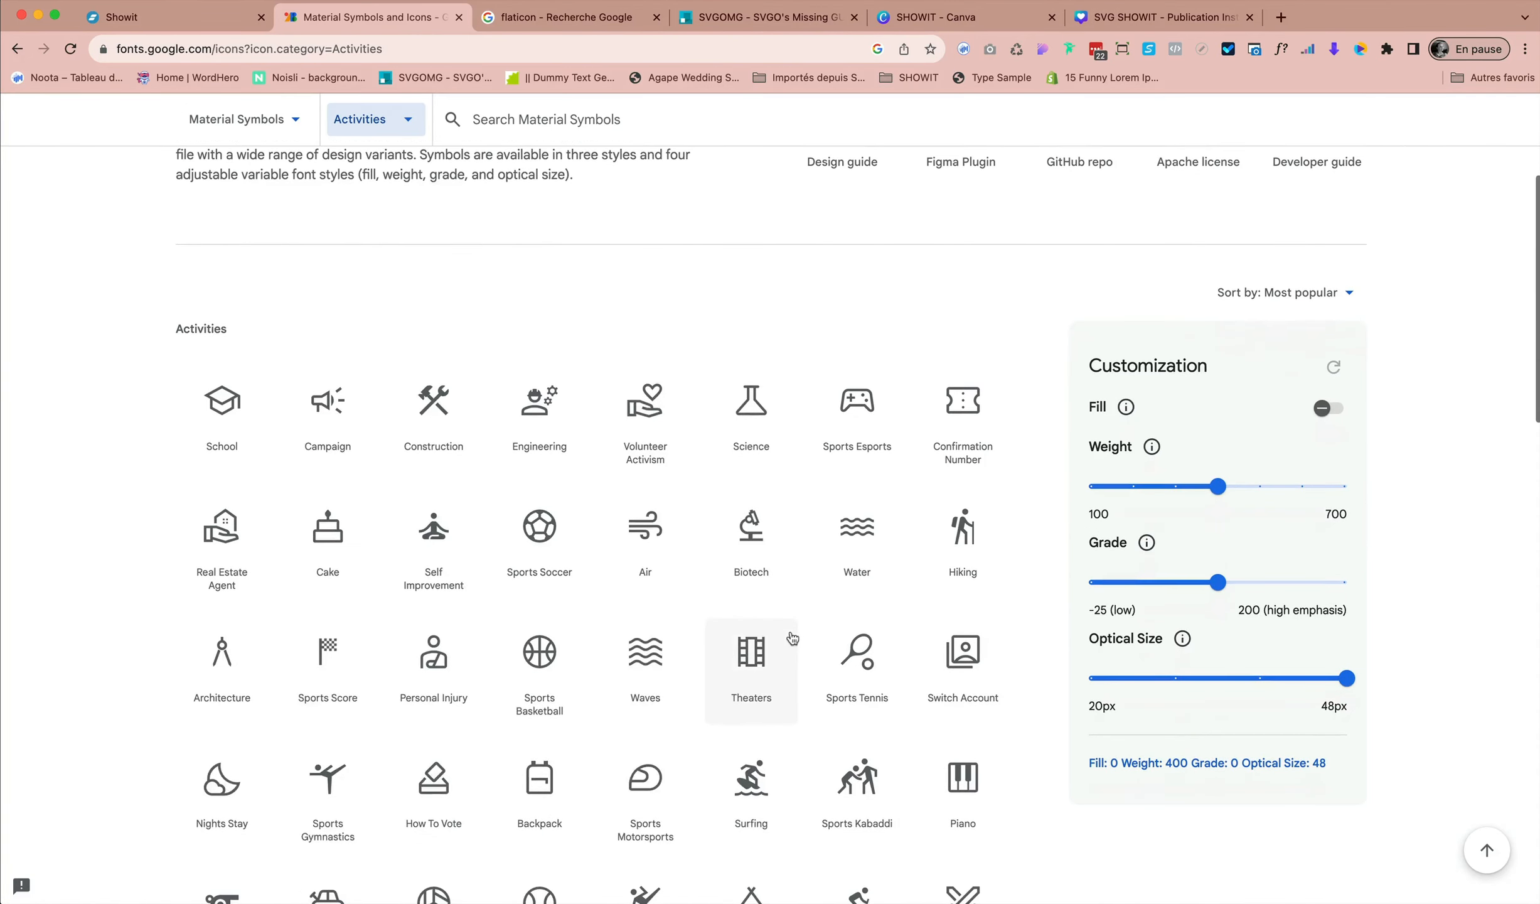
pyautogui.scroll(-2, 790, 637)
pyautogui.scroll(3, 790, 637)
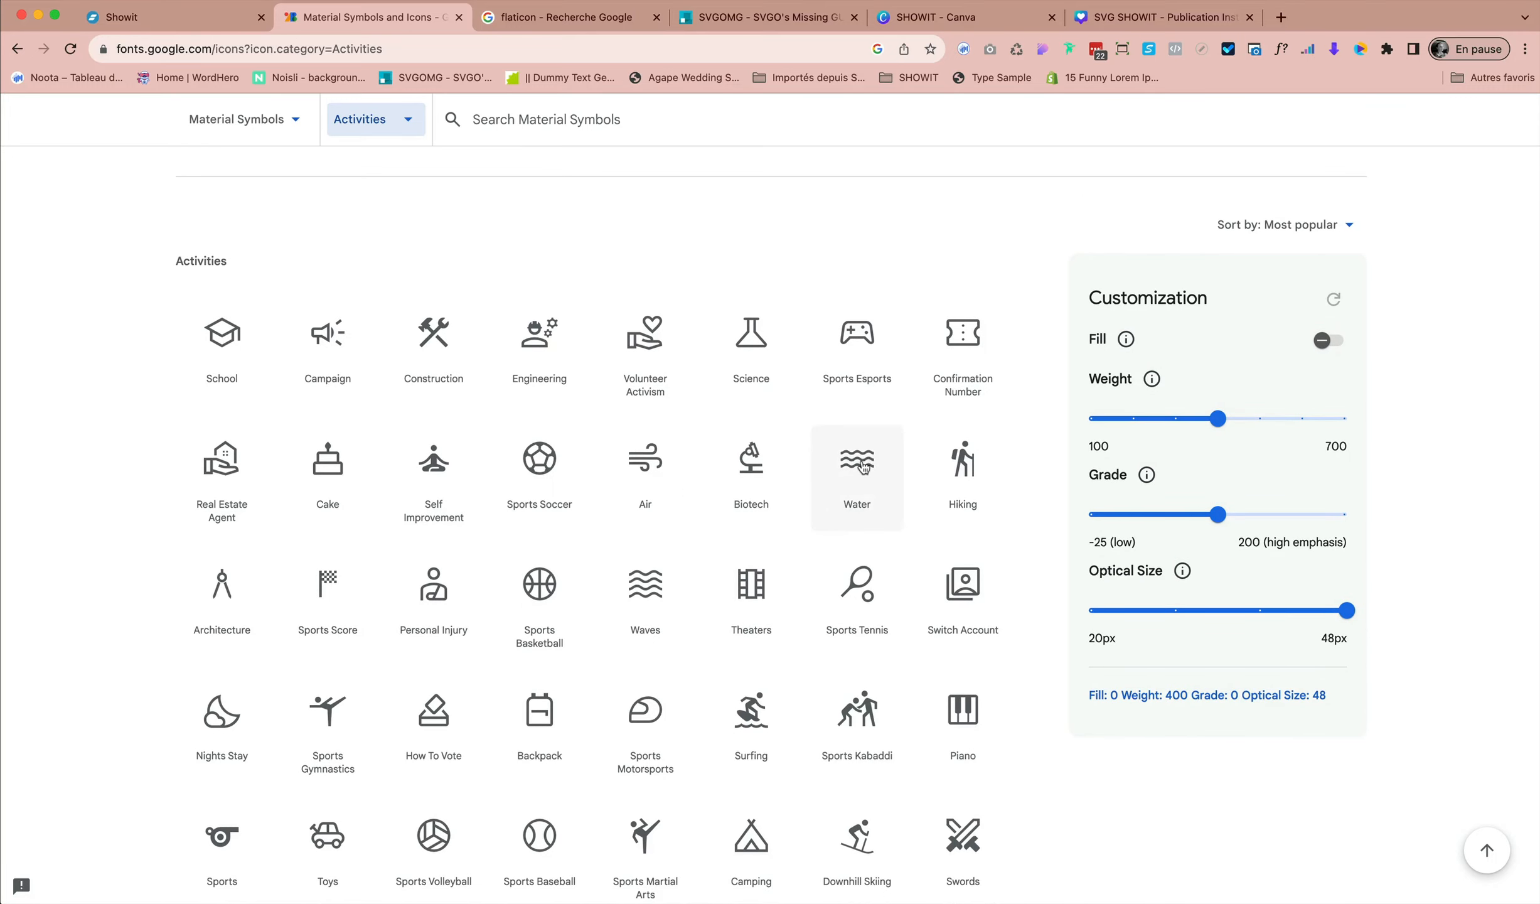
# - Download the Water icon as an SVG file into the Téléchargements folder
pyautogui.click(864, 468)
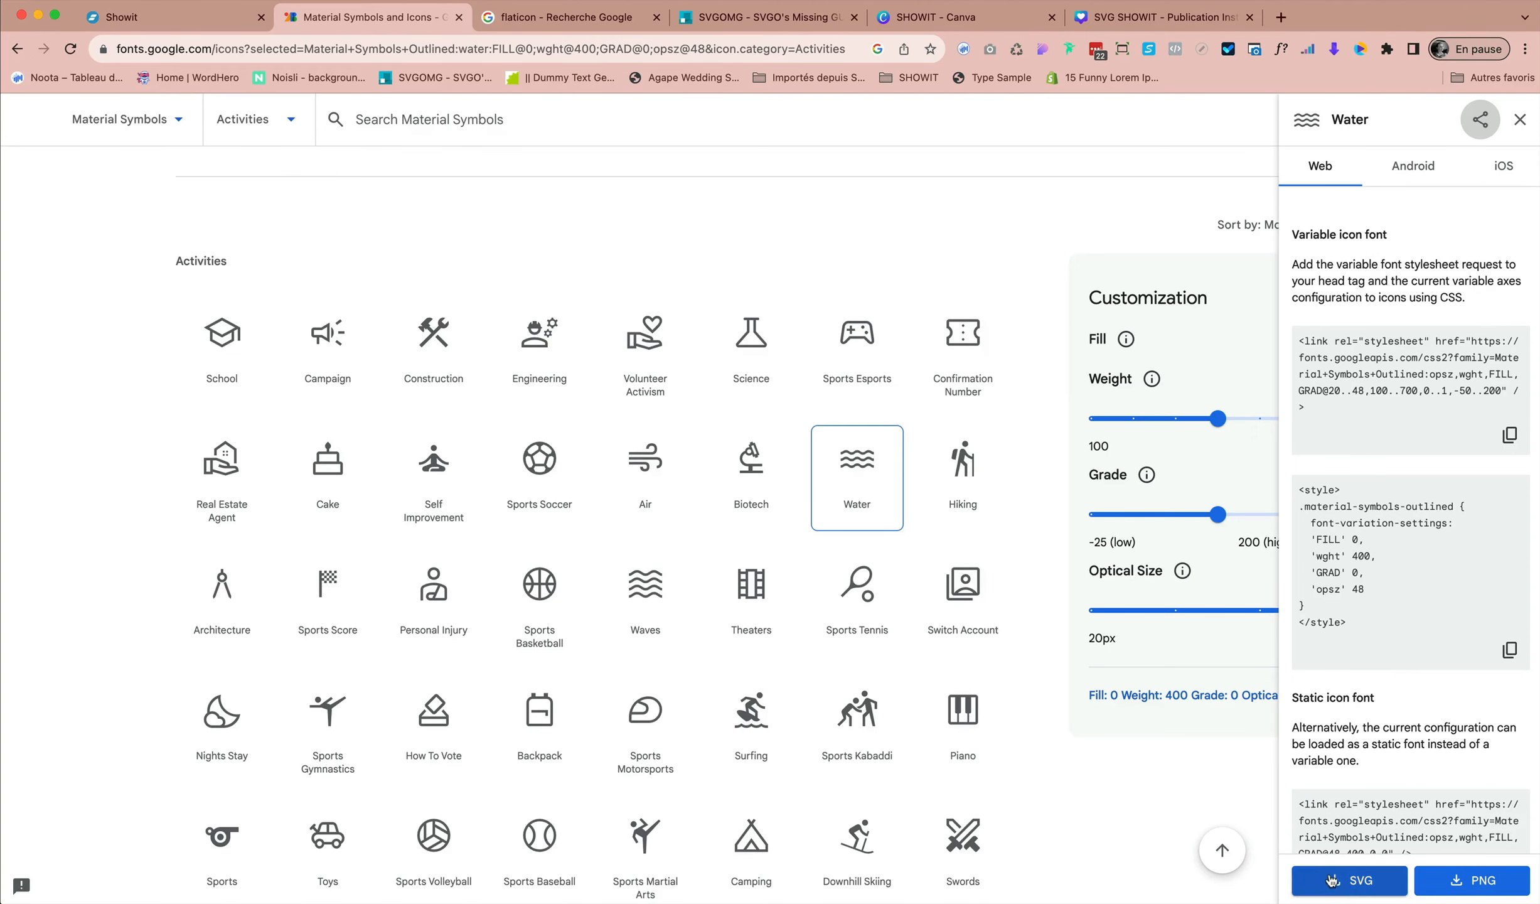
pyautogui.click(1362, 885)
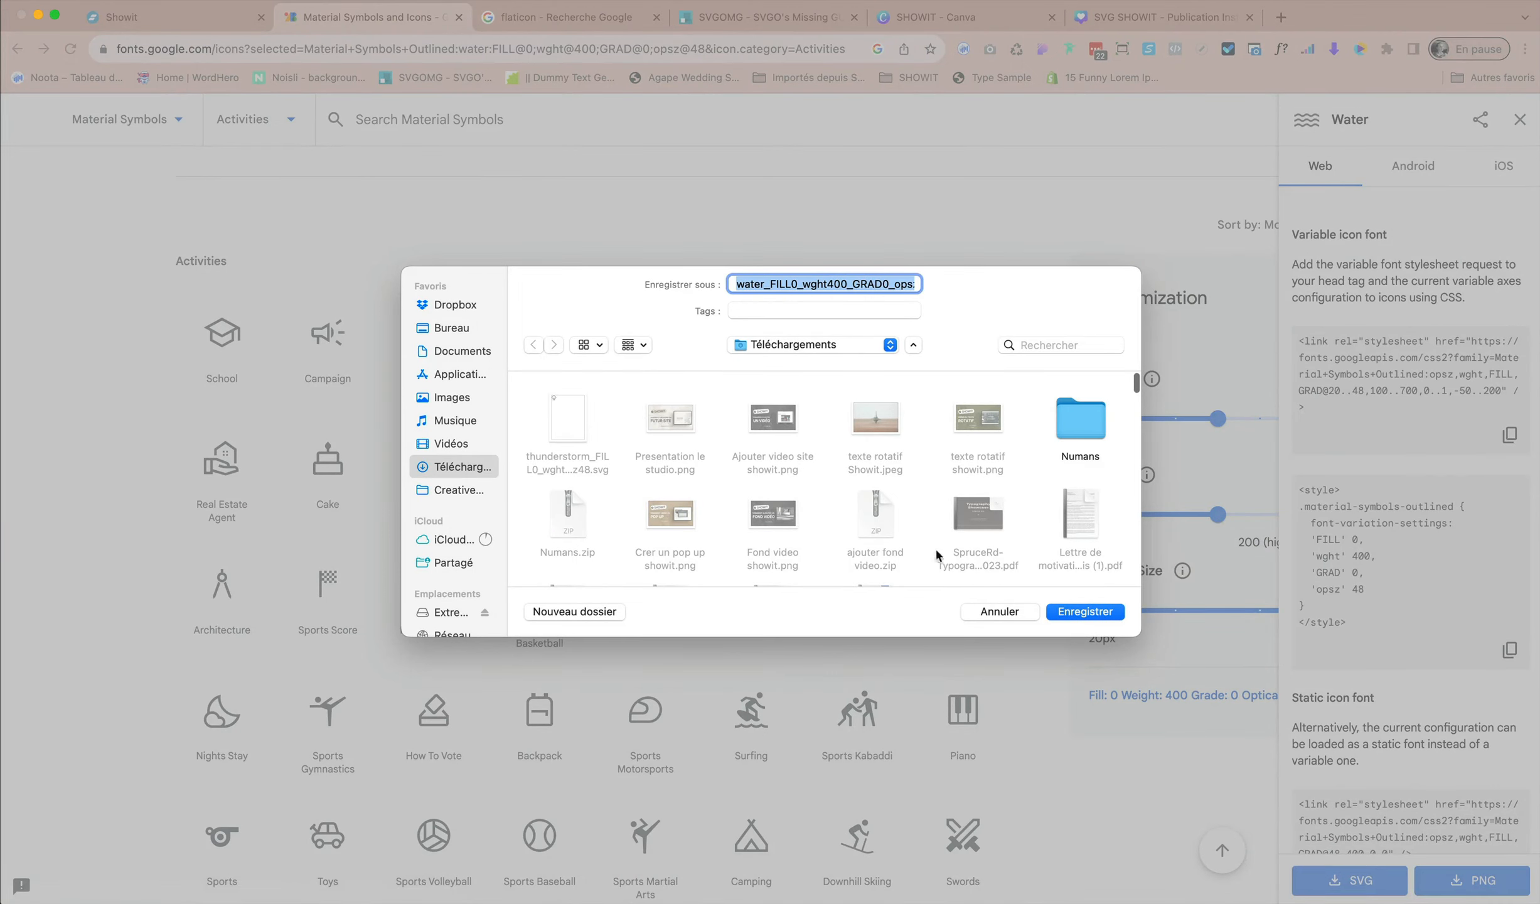
pyautogui.click(1080, 609)
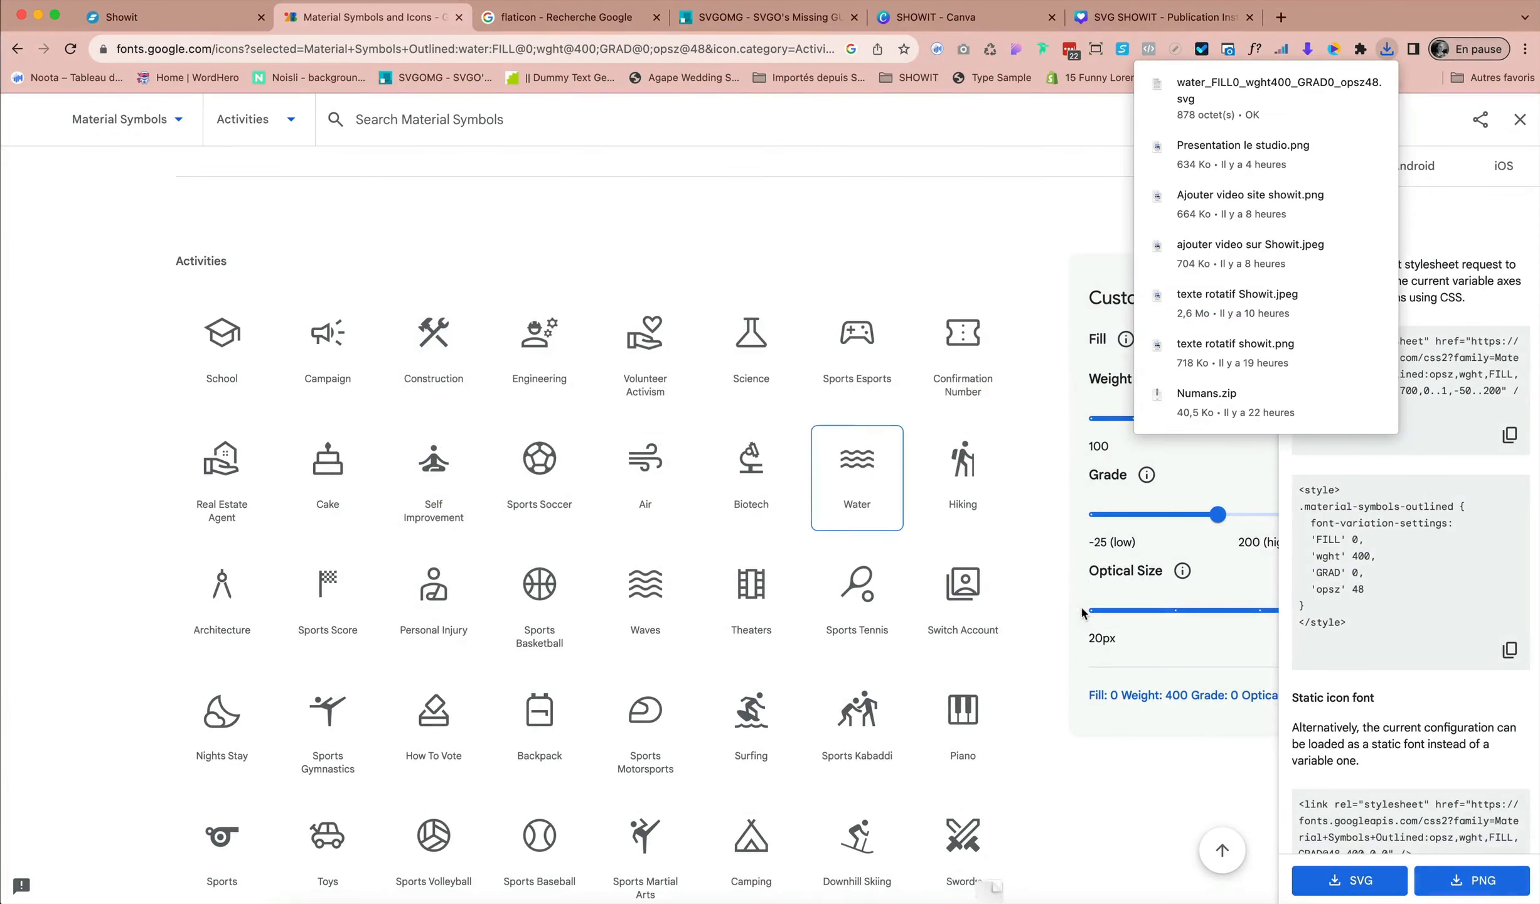
pyautogui.click(1021, 491)
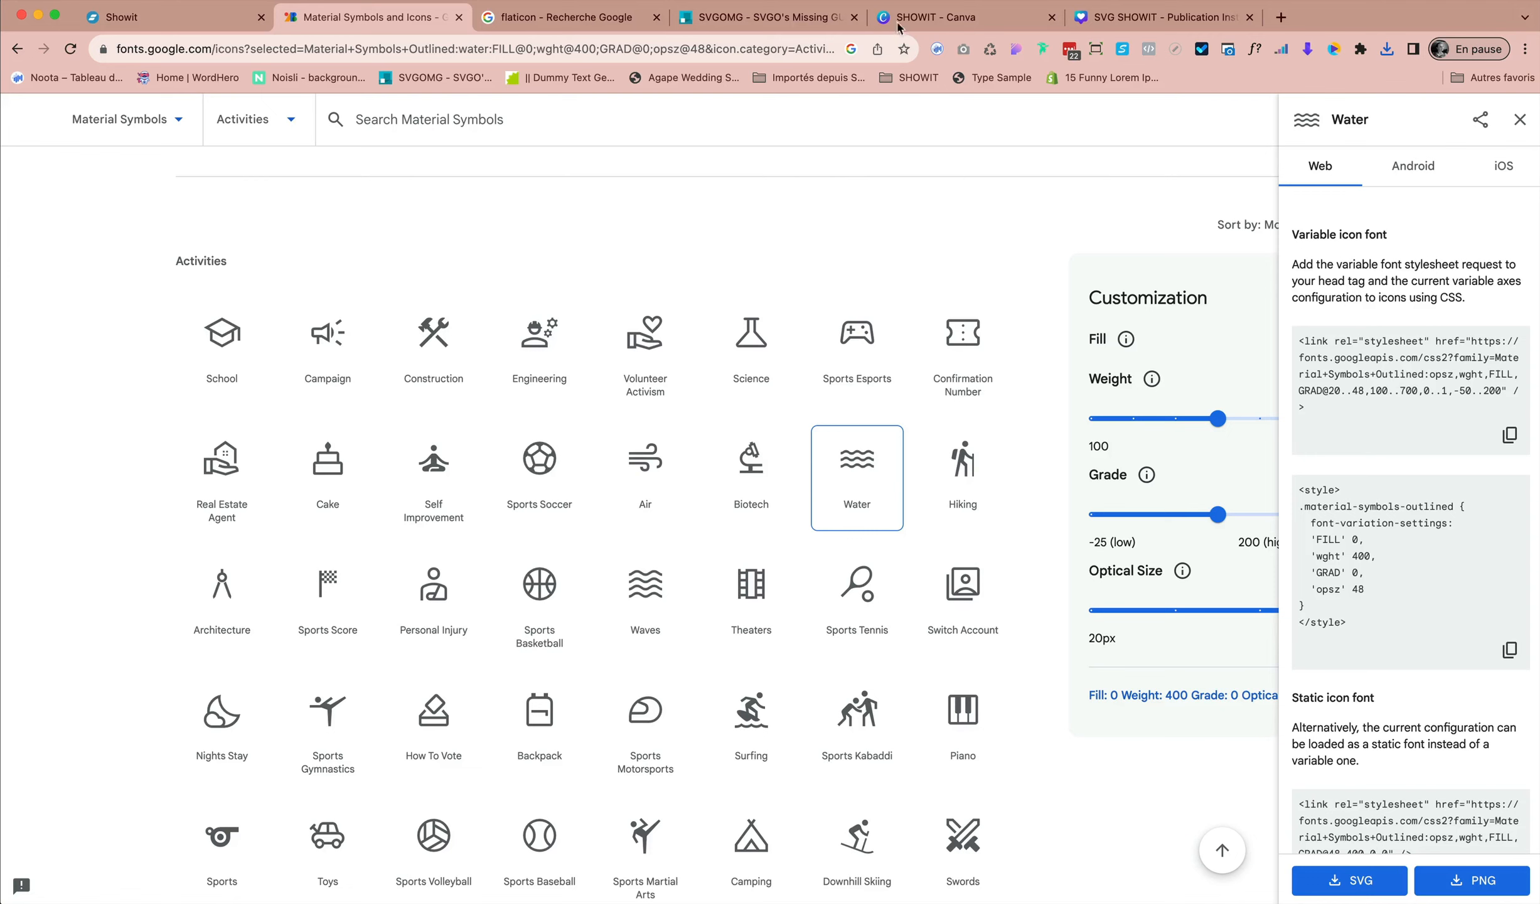
# - Switch to SVGOMG and load the downloaded water SVG file from the downloads stack
pyautogui.moveTo(763, 19); pyautogui.dragTo(574, 19)
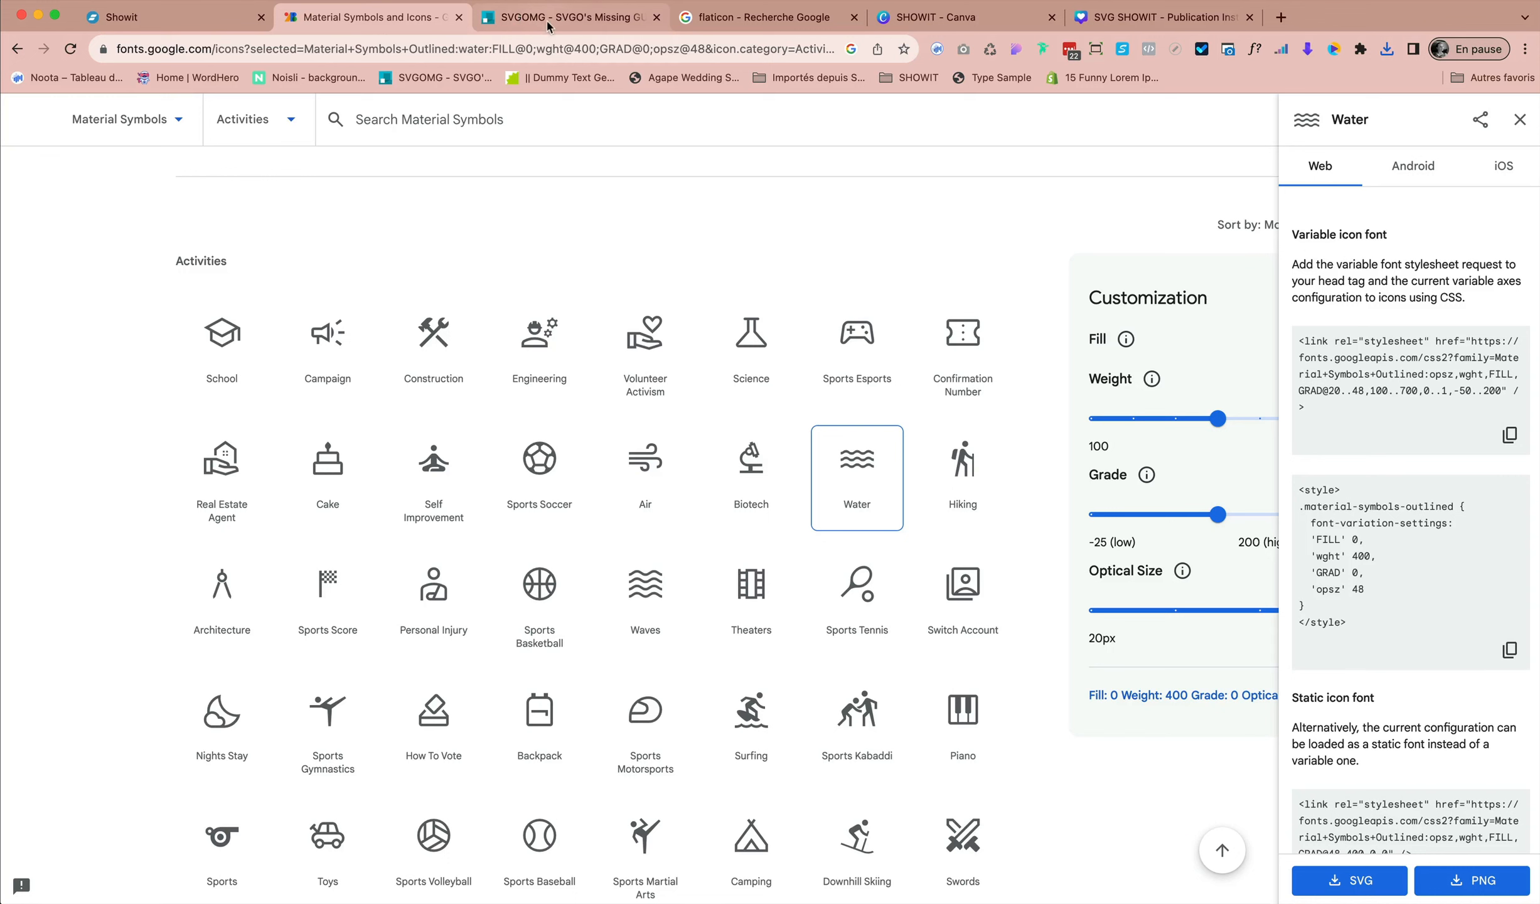
pyautogui.click(545, 22)
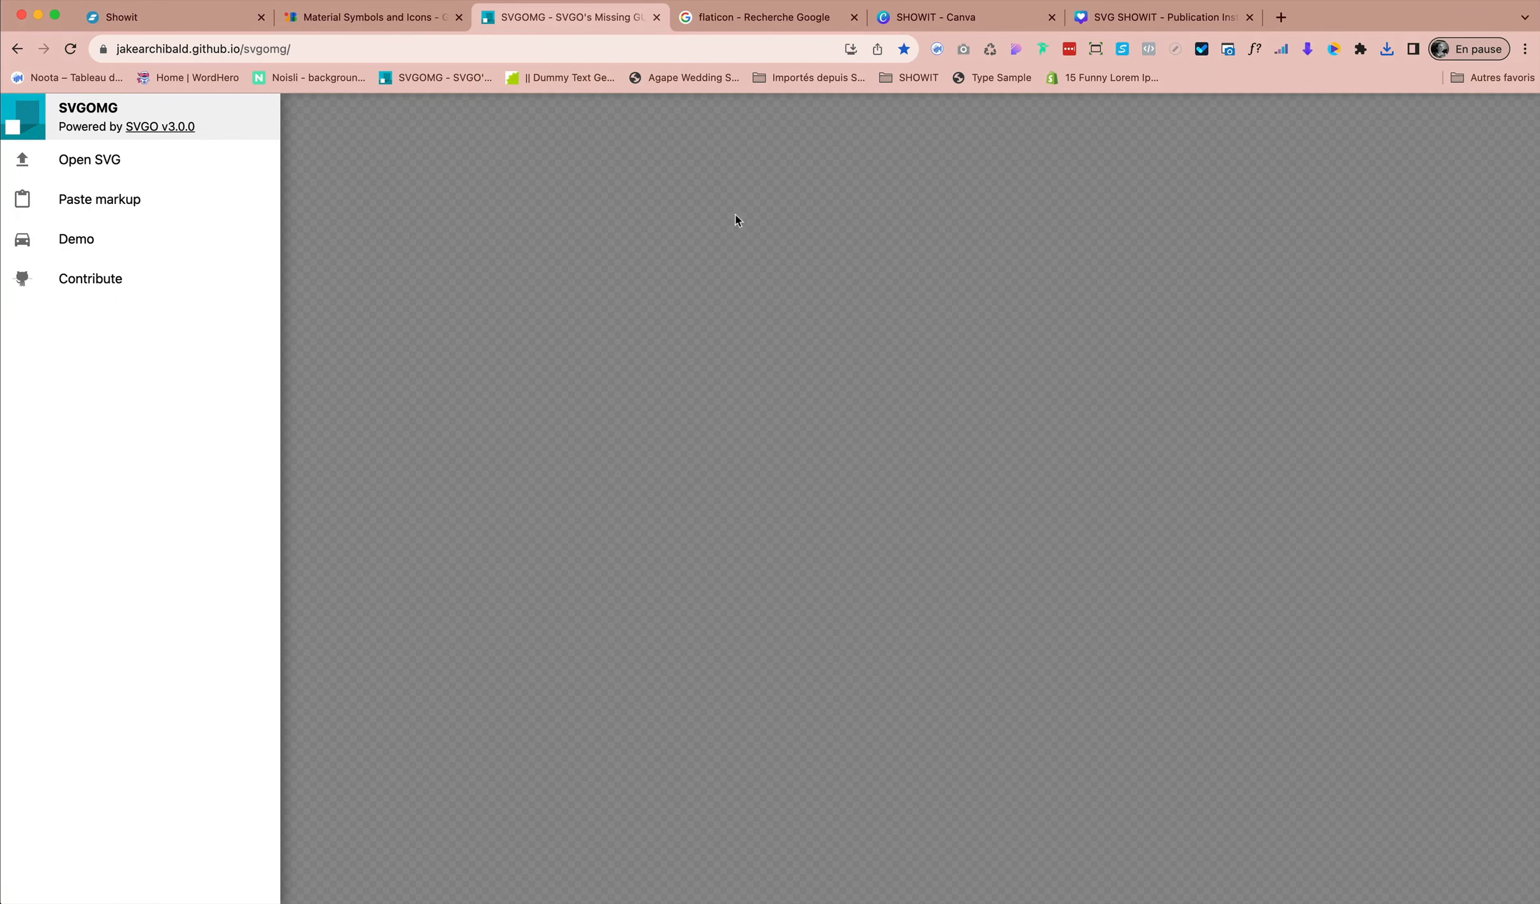
pyautogui.moveTo(1152, 885)
pyautogui.click(990, 886)
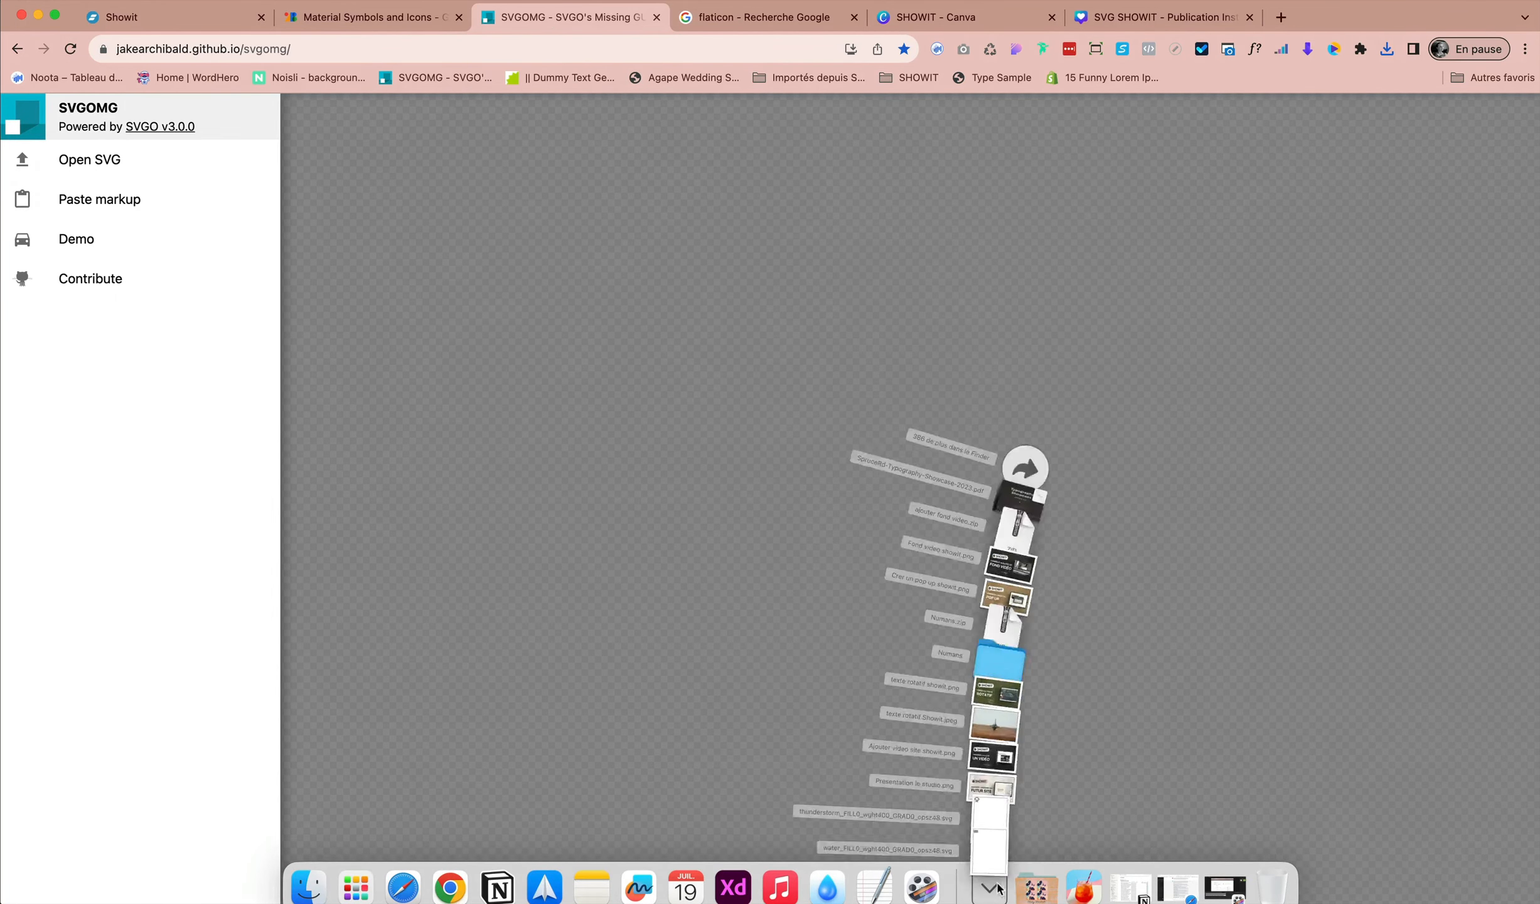
pyautogui.moveTo(996, 828); pyautogui.dragTo(1003, 462)
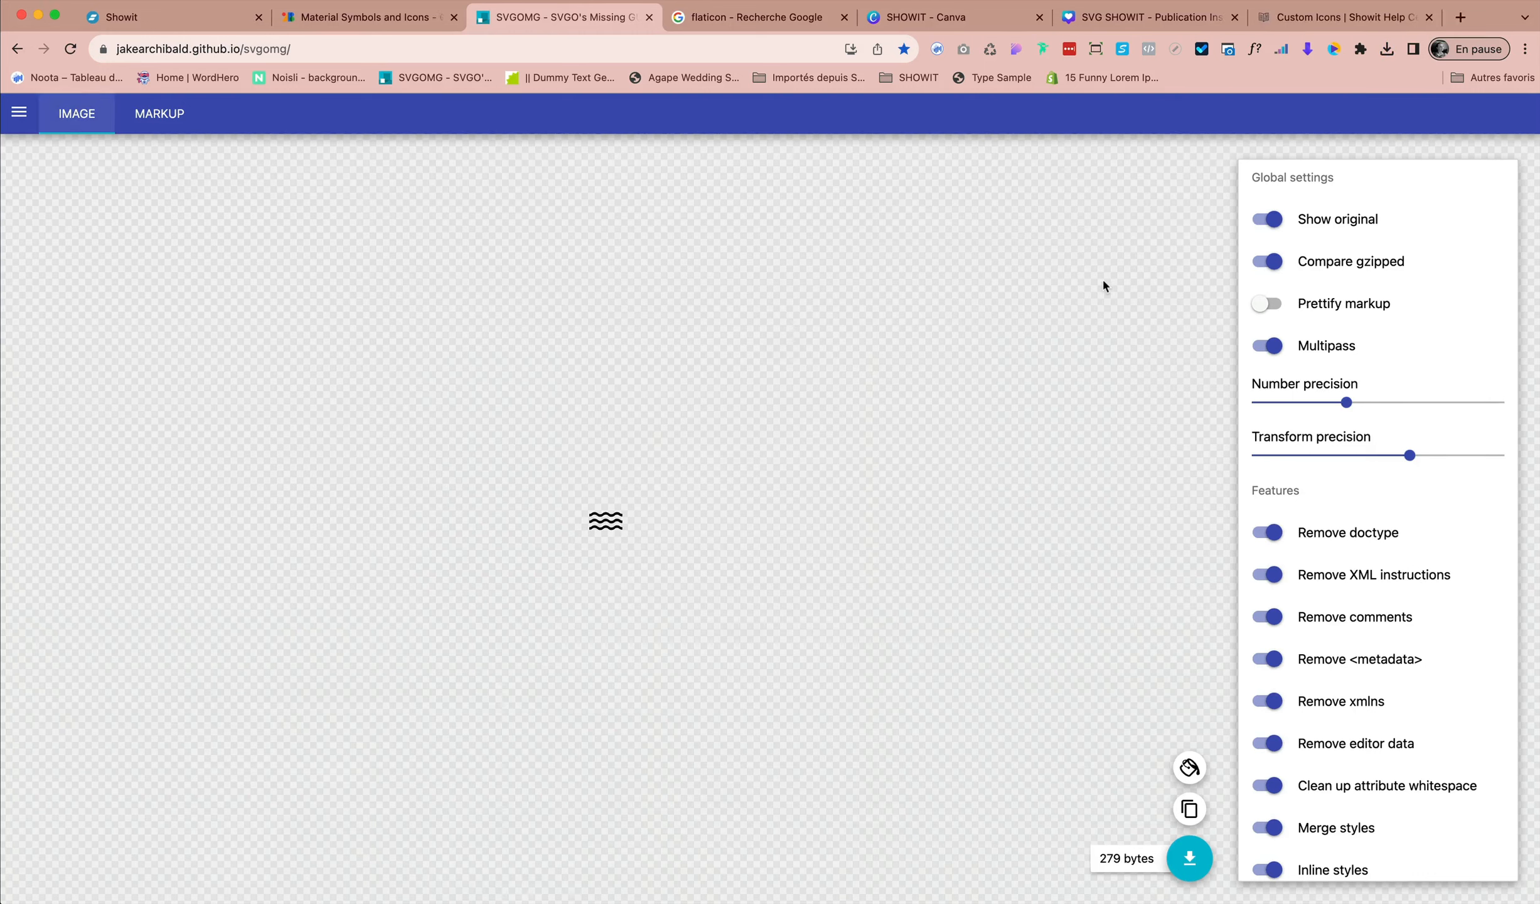
# - Check the Prettify markup and Remove viewBox settings against the Showit help article and copy the water icon's optimized markup
pyautogui.click(1350, 19)
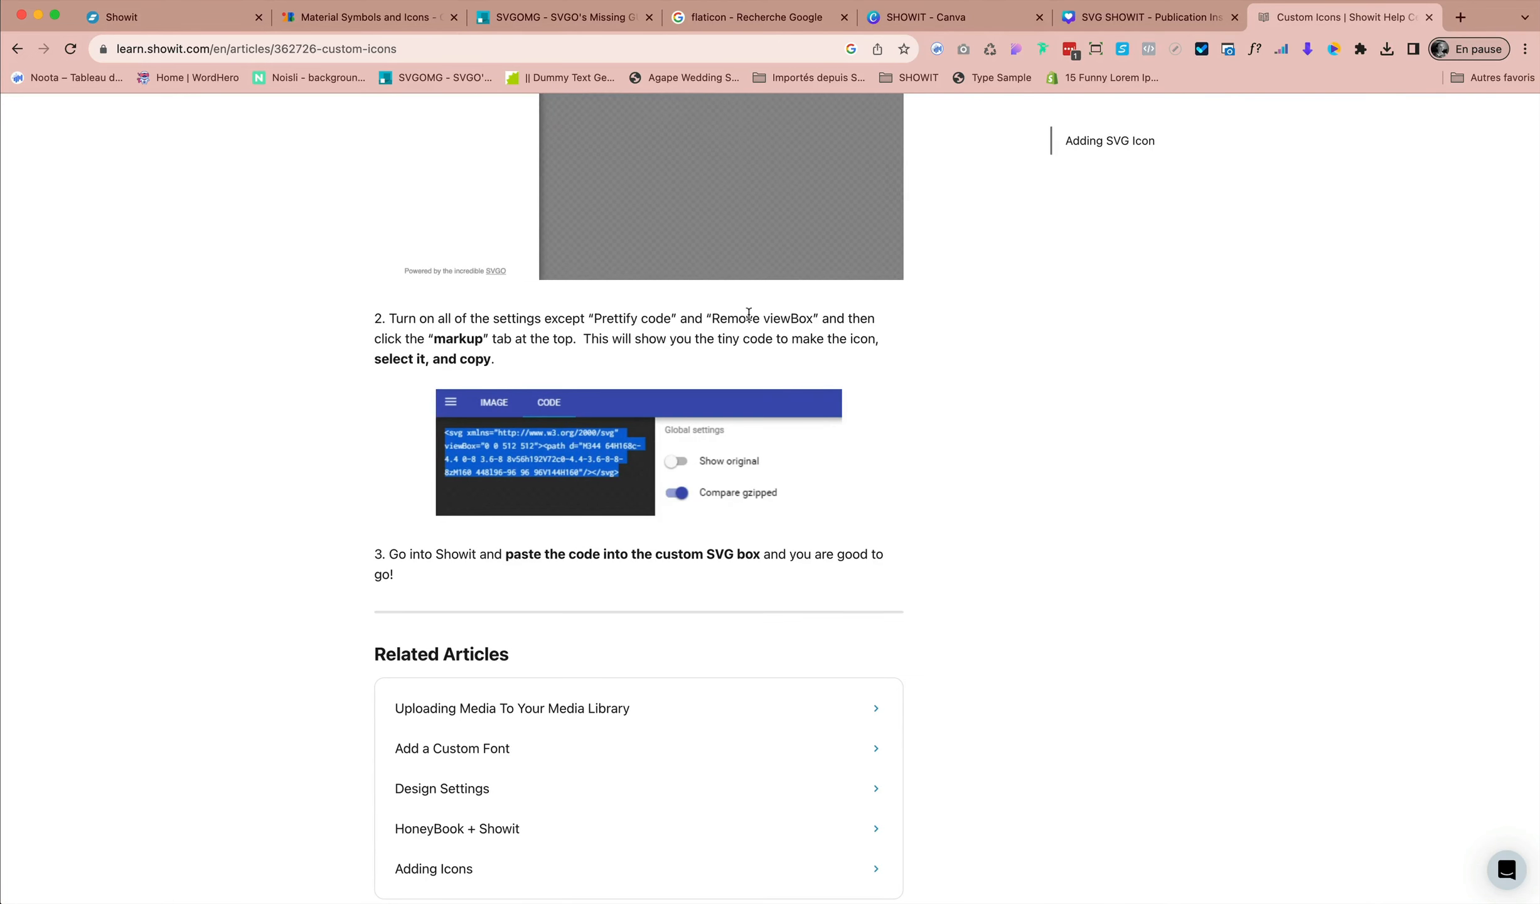
pyautogui.click(537, 20)
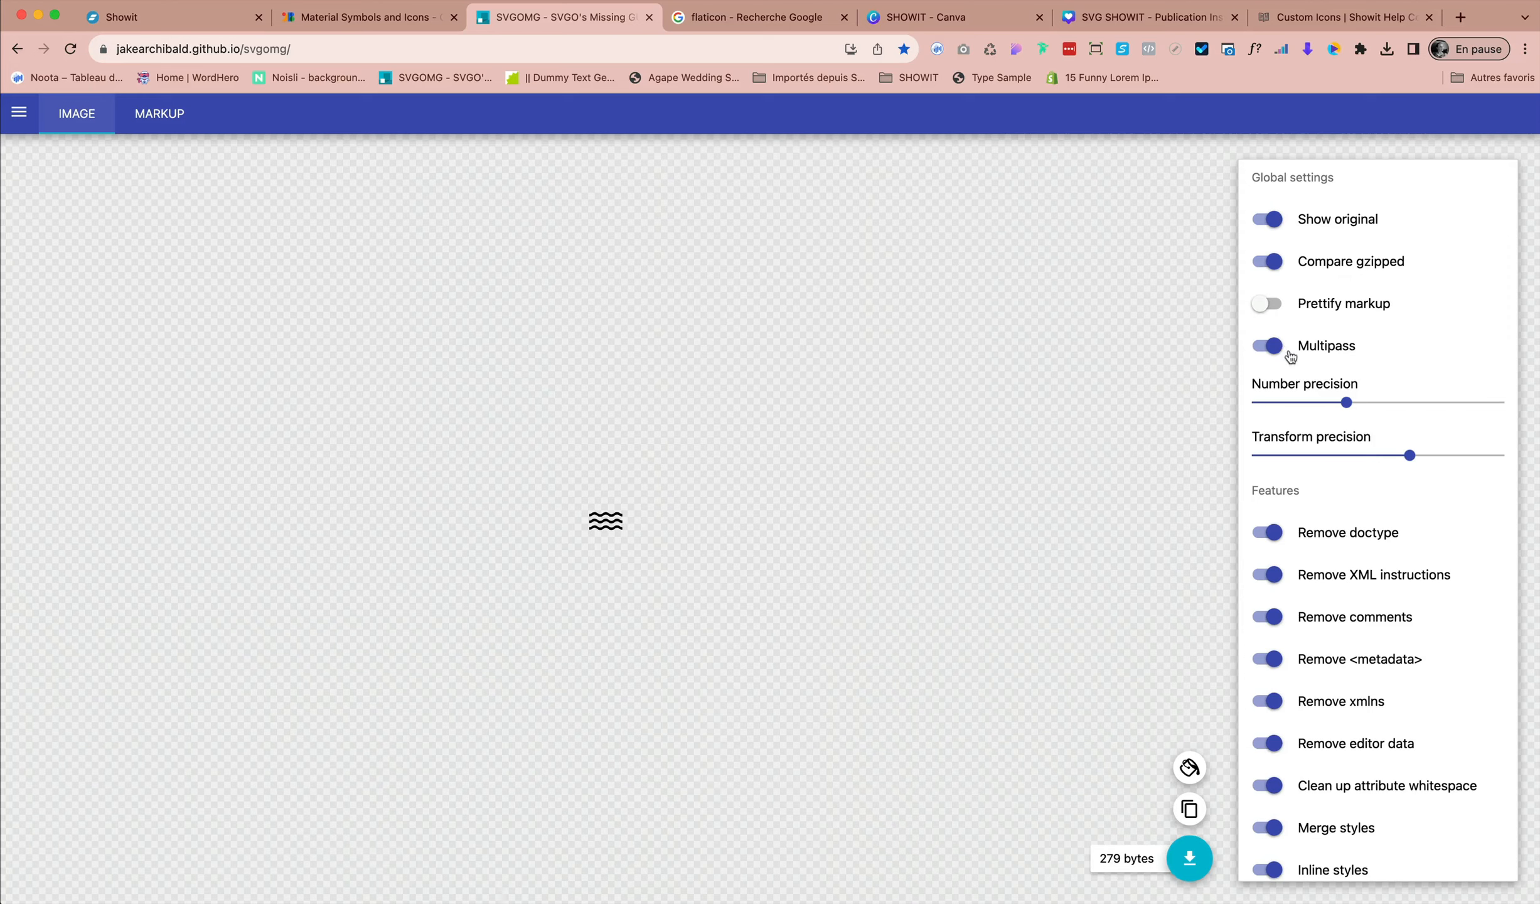
pyautogui.scroll(-12, 1282, 351)
pyautogui.scroll(-3, 1290, 357)
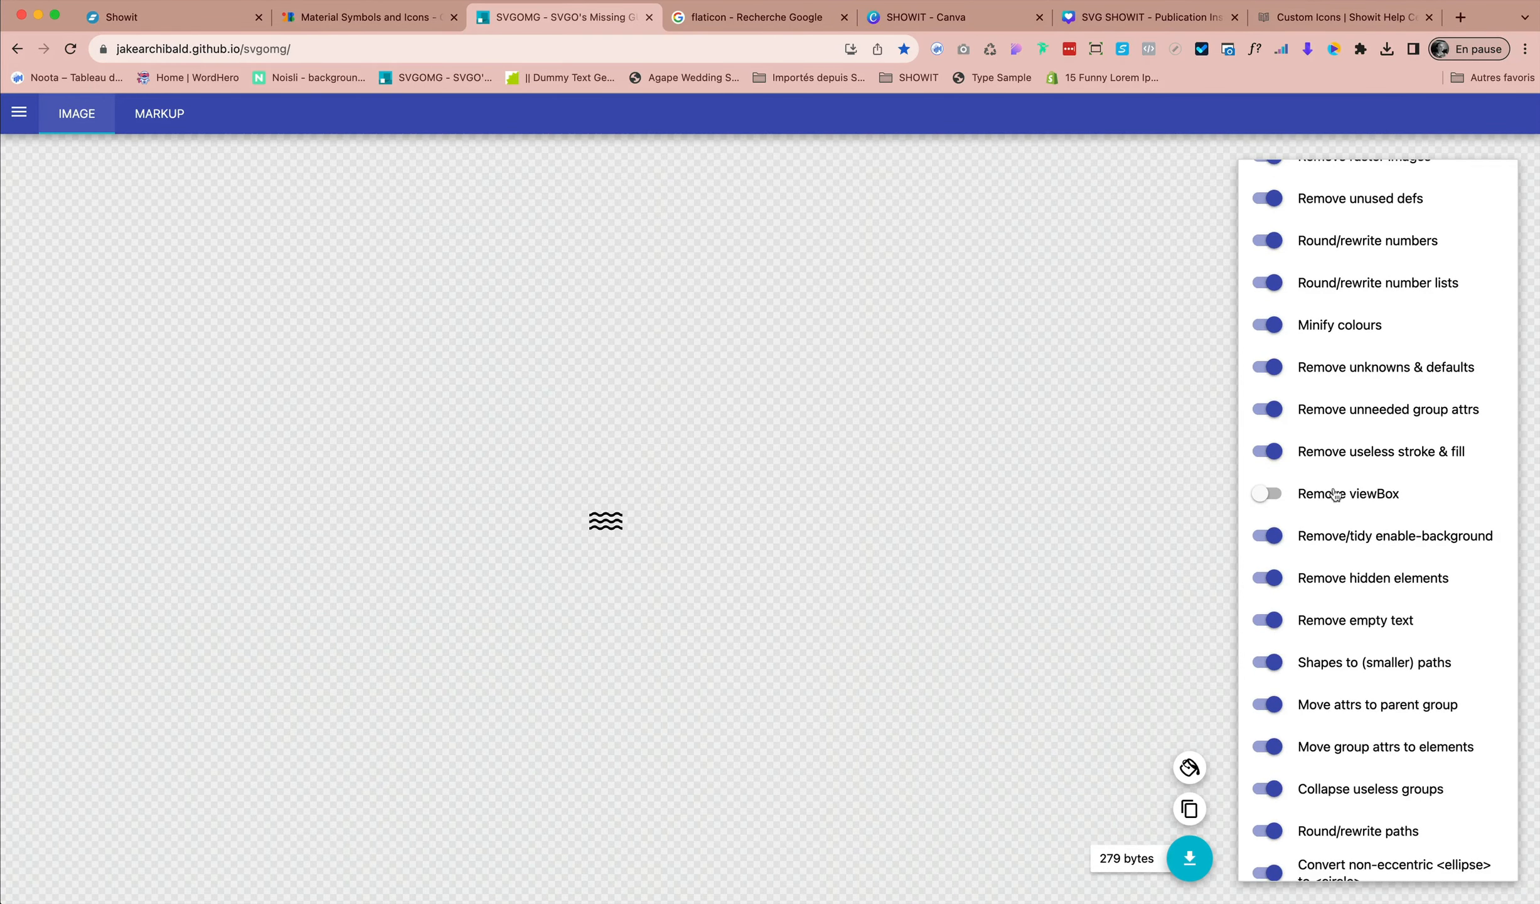
pyautogui.scroll(2, 820, 424)
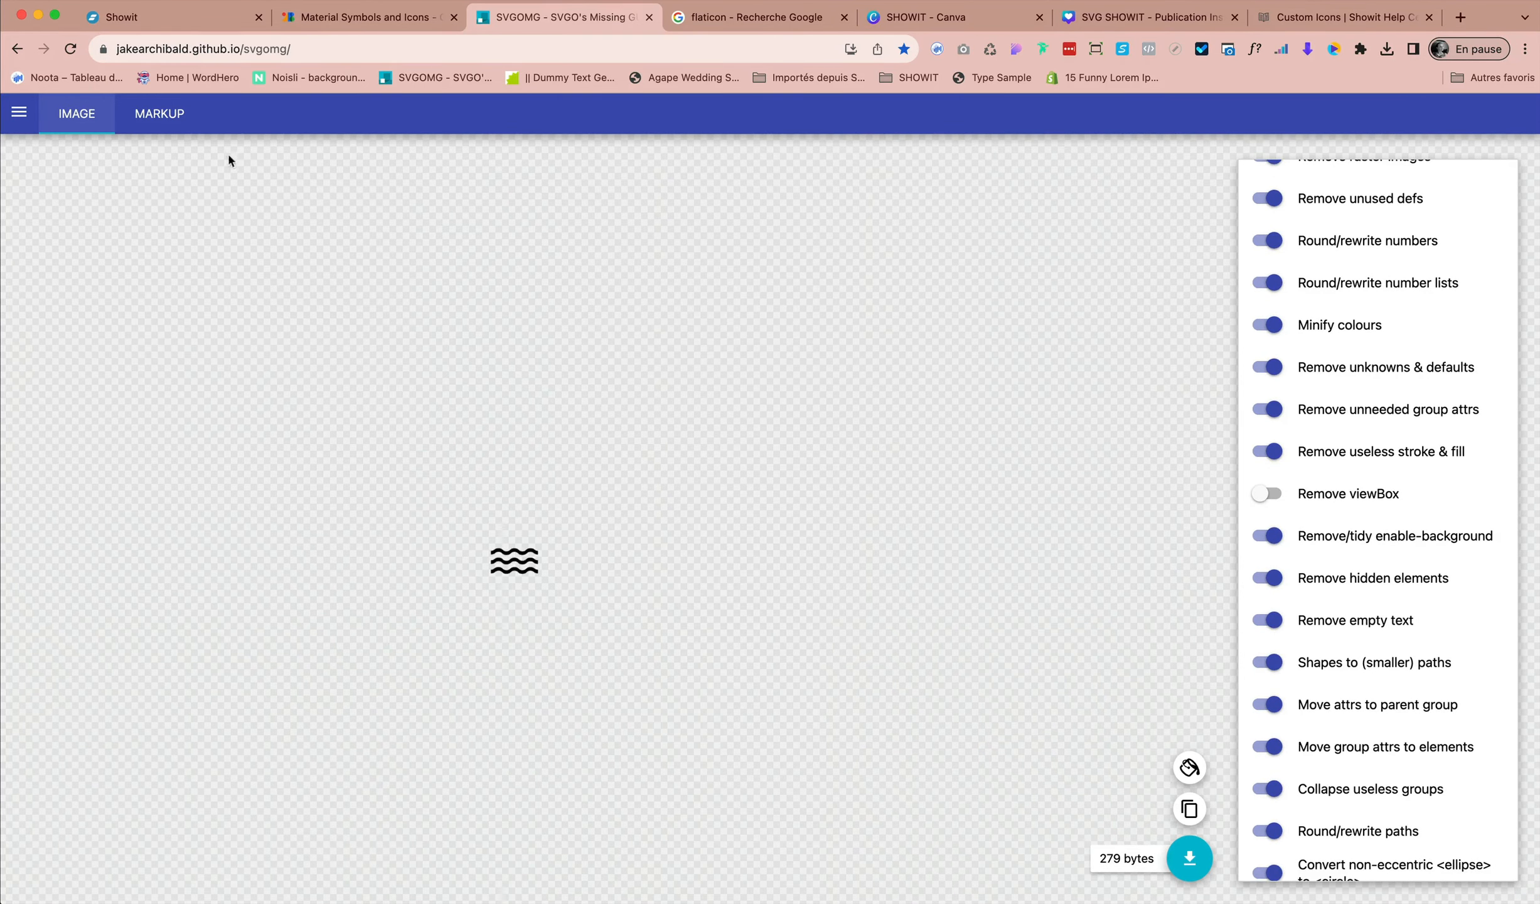
pyautogui.click(166, 116)
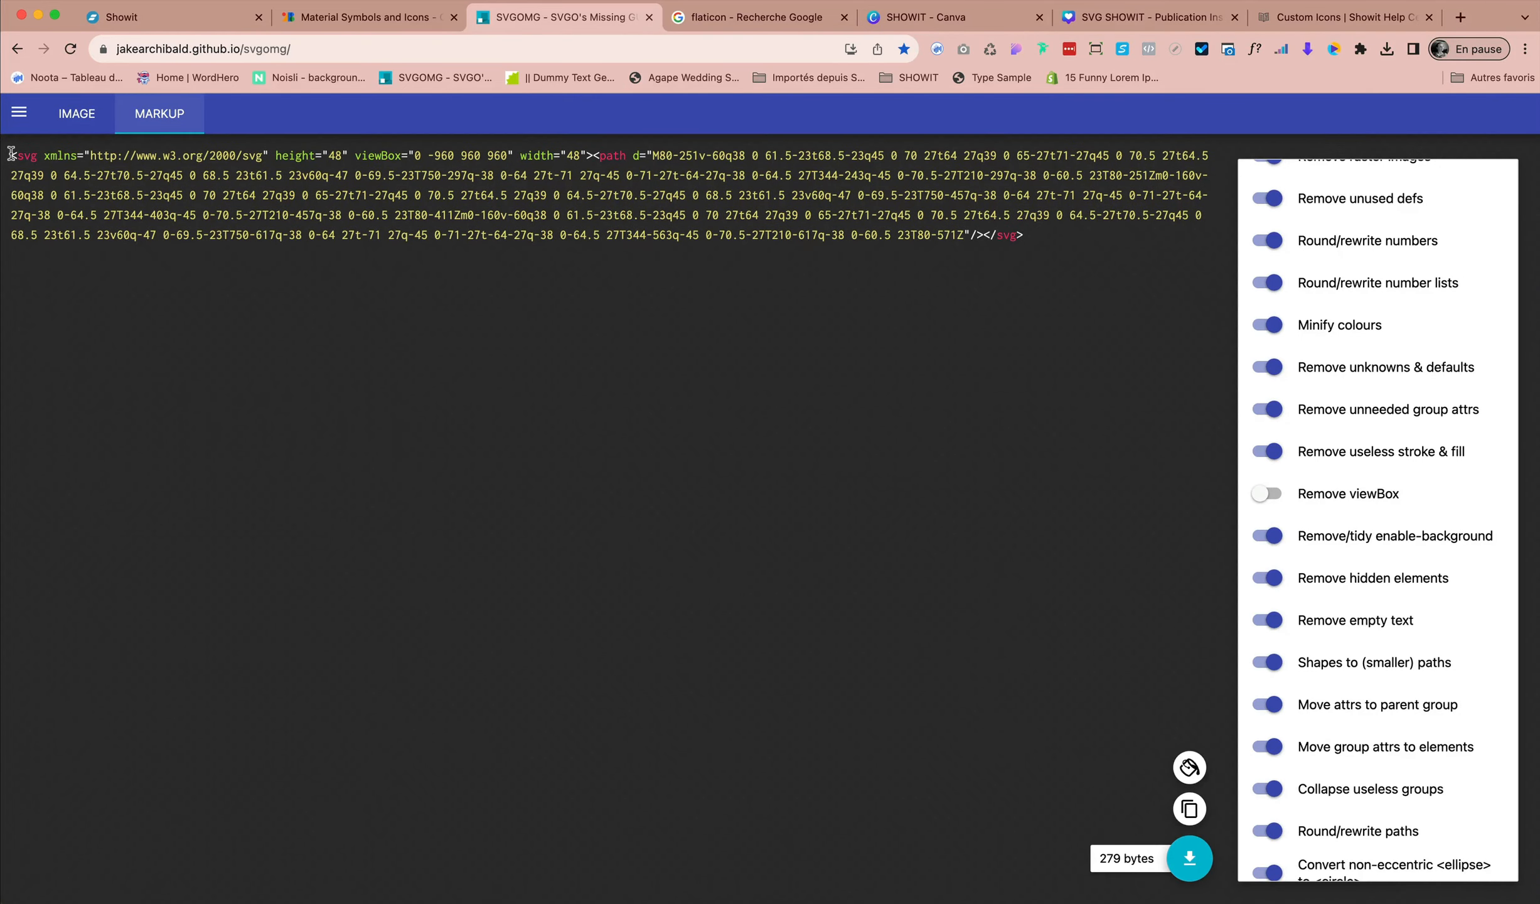
pyautogui.click(1191, 809)
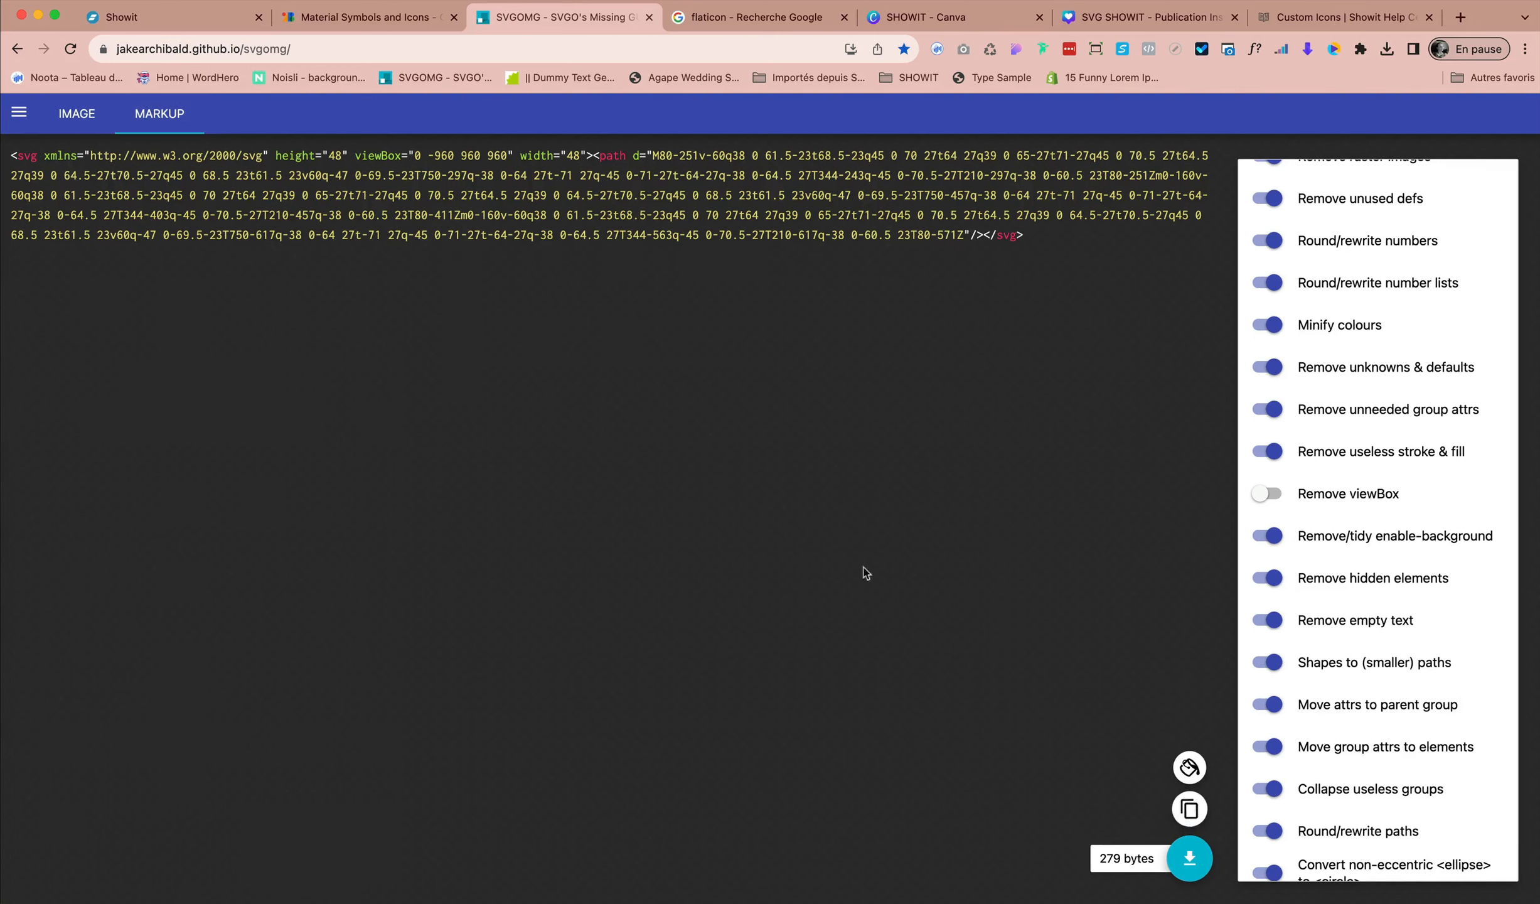
# - Switch to Showit and turn the smiley icon into a custom icon using the copied SVG code
pyautogui.click(129, 18)
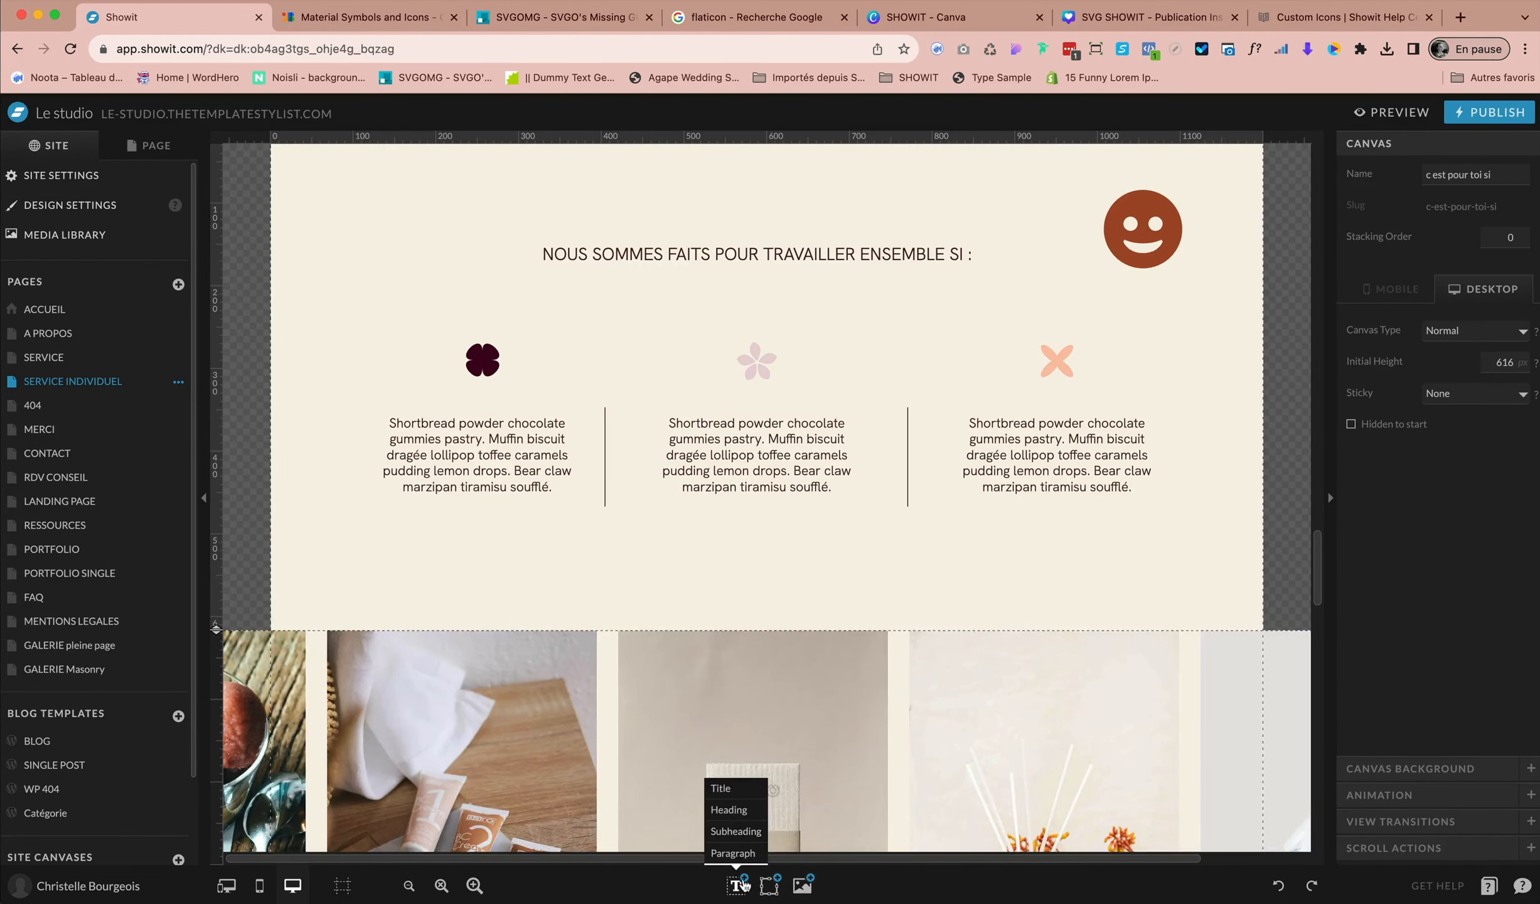
pyautogui.moveTo(770, 881)
pyautogui.click(1168, 249)
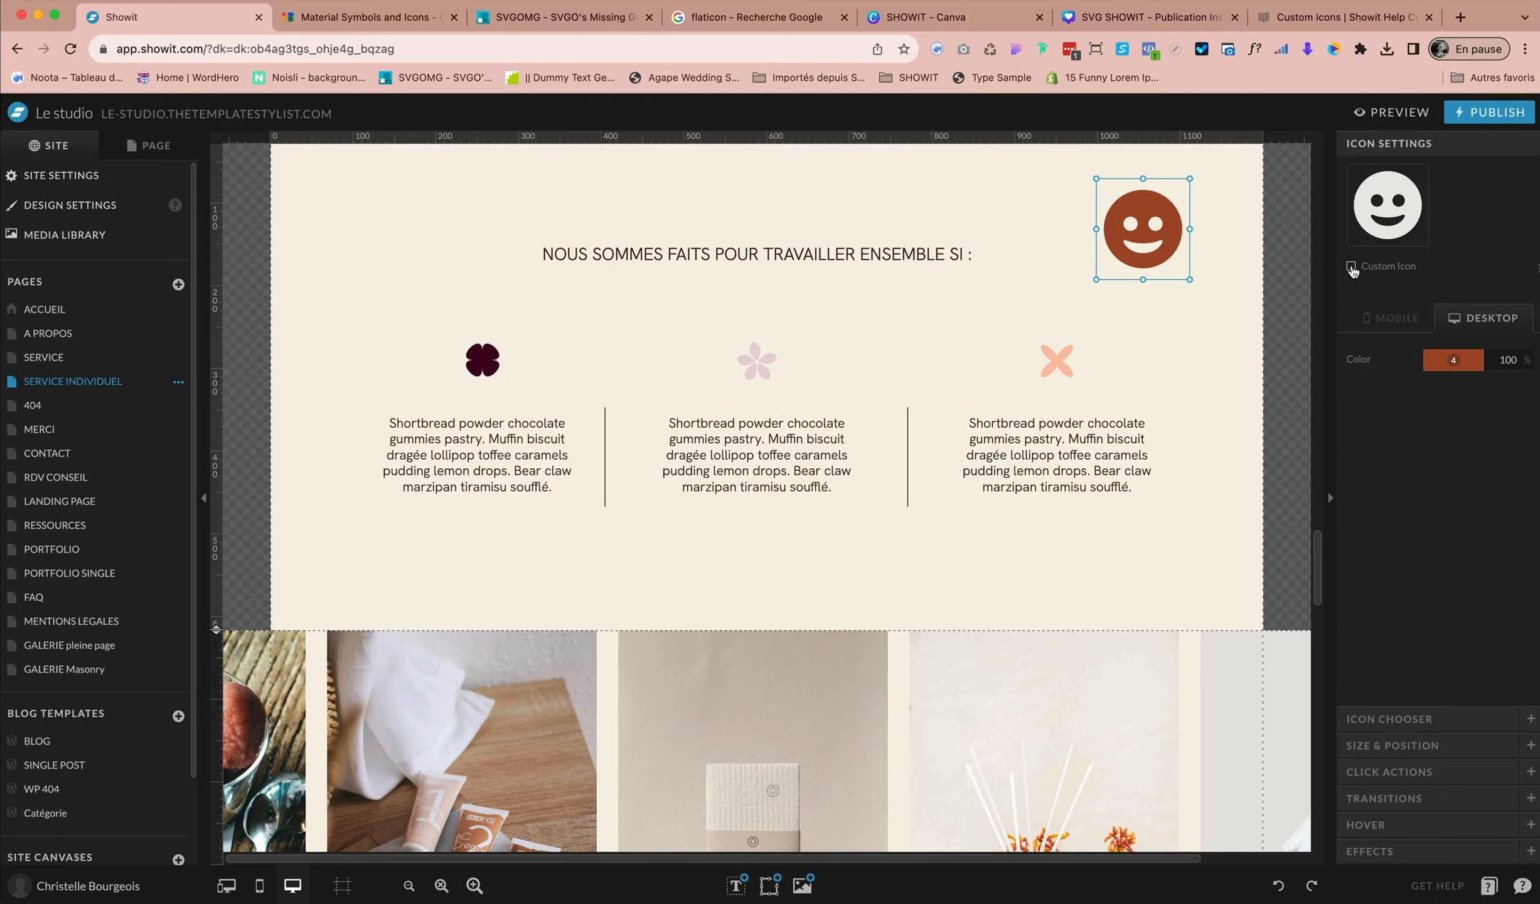
pyautogui.click(1352, 267)
pyautogui.click(1391, 342)
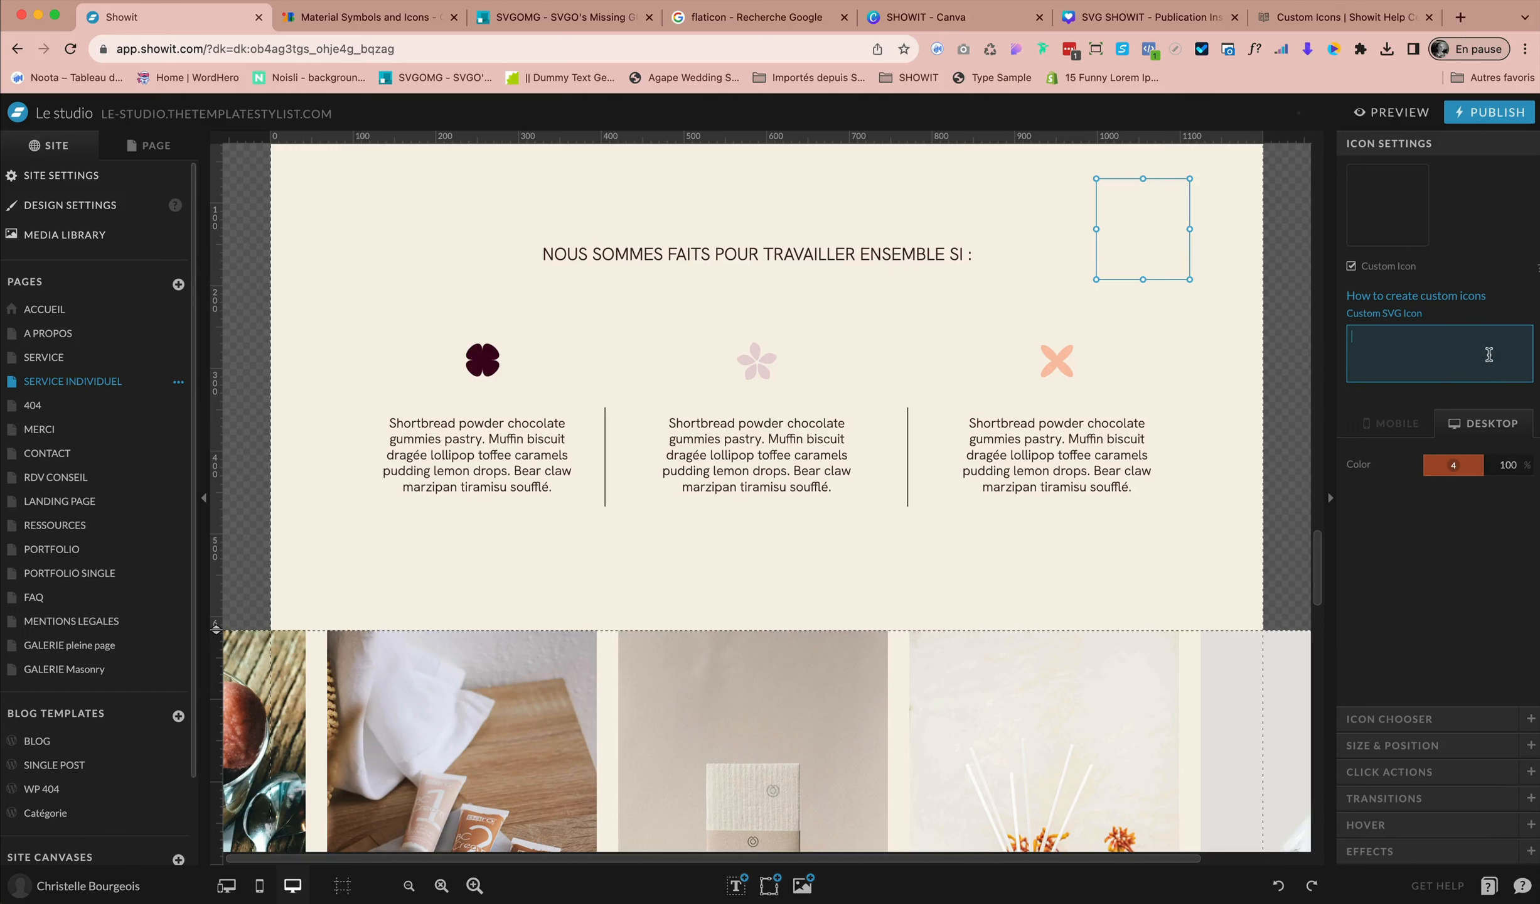
pyautogui.press('super+v')
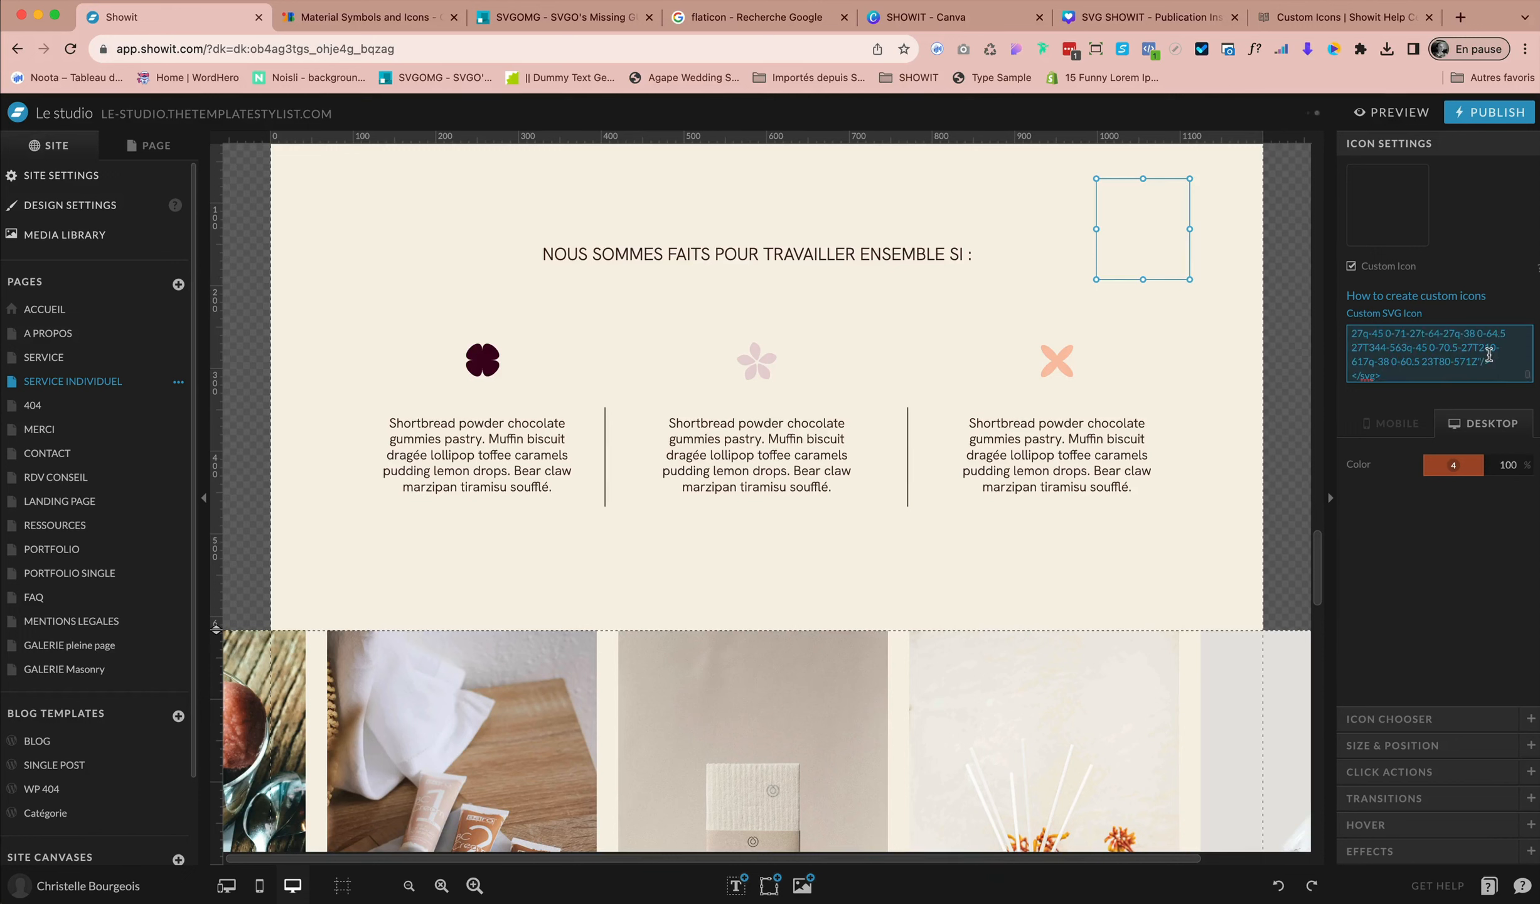
pyautogui.click(1249, 343)
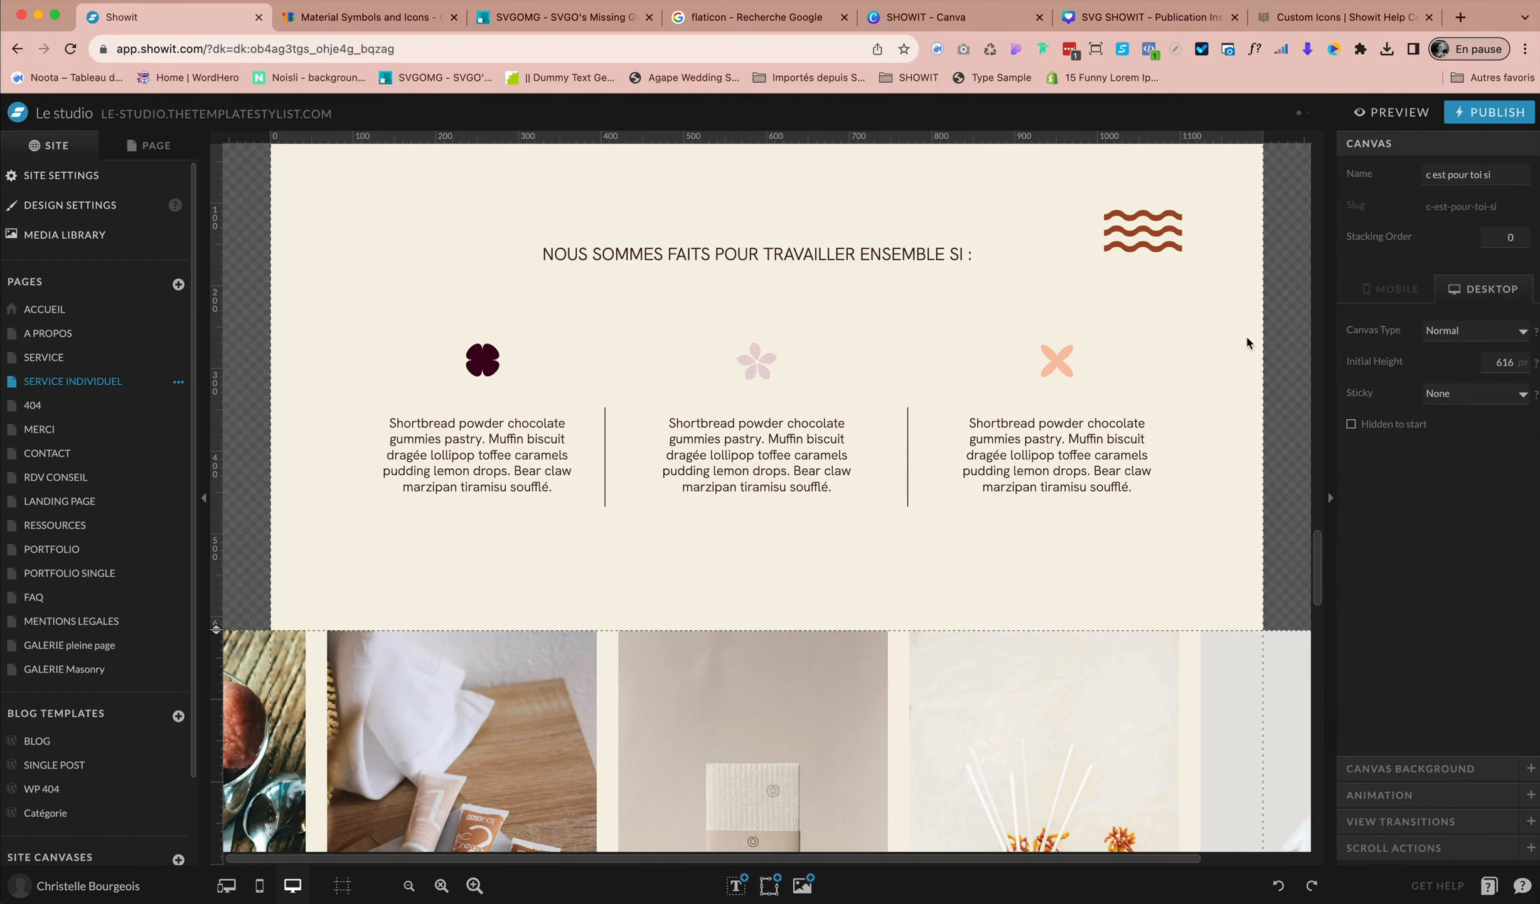
# - Shrink the wave icon to about two thirds of its size and recolor it dark plum after trying palette color 5
pyautogui.click(1158, 236)
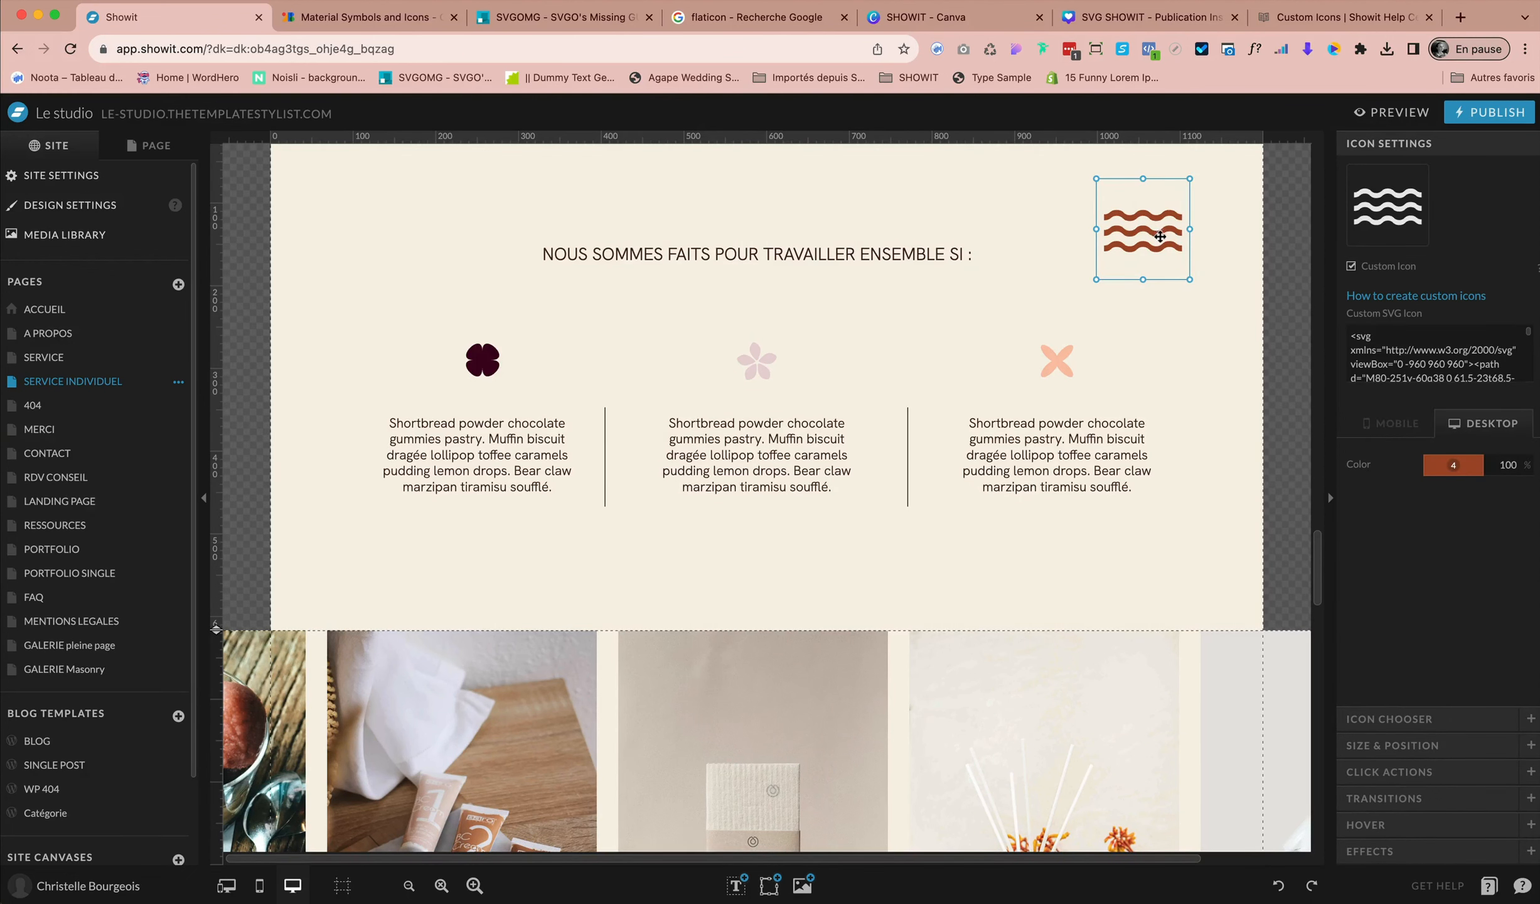
pyautogui.click(1468, 470)
pyautogui.click(1437, 517)
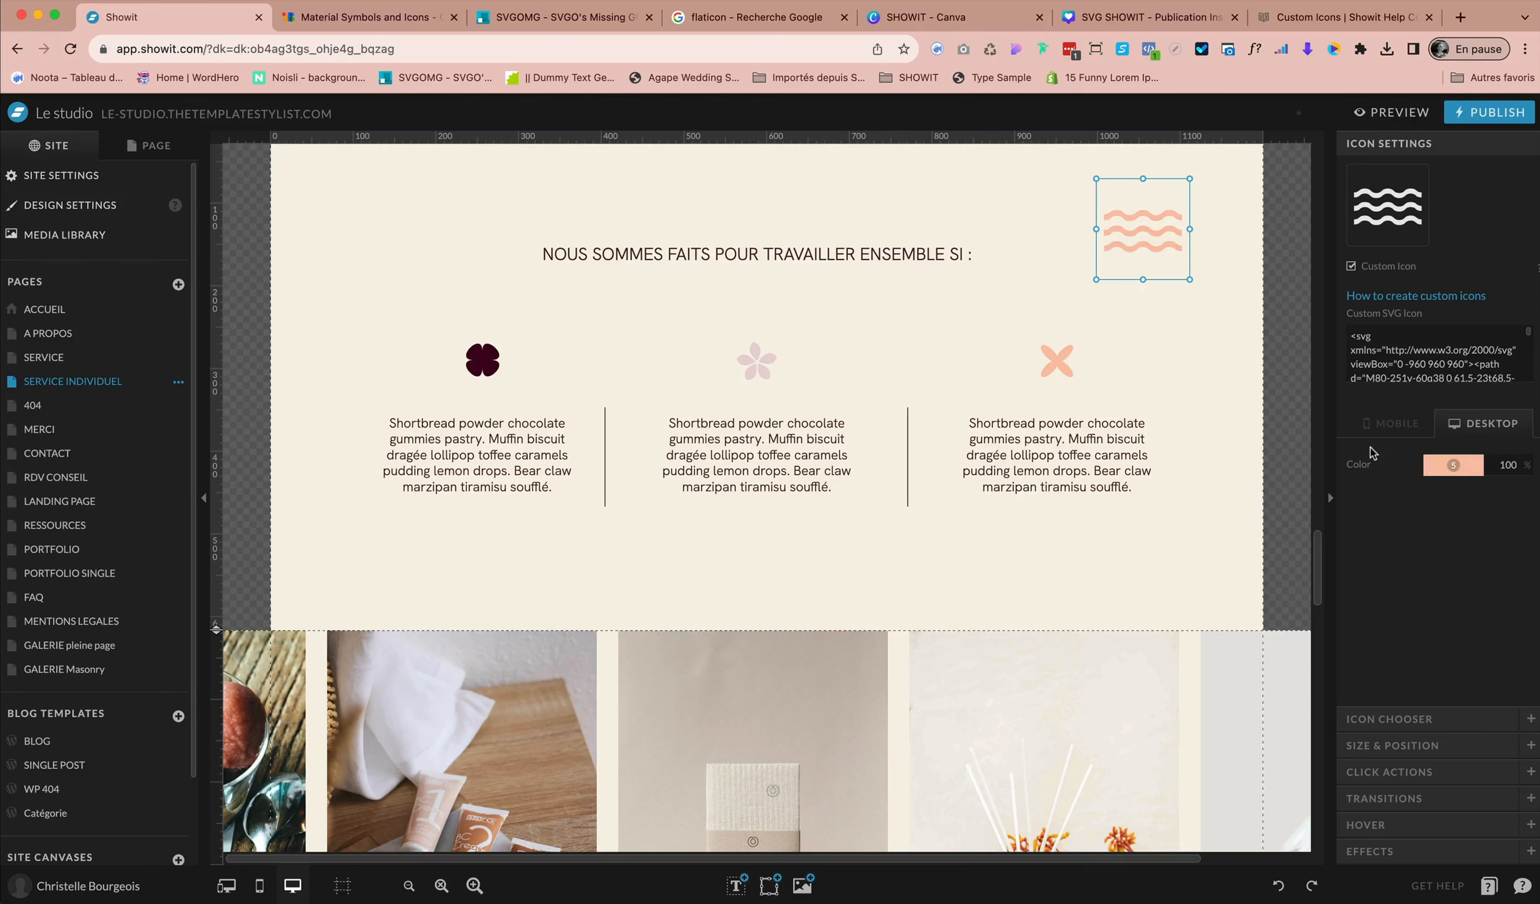
pyautogui.moveTo(1190, 279); pyautogui.dragTo(1156, 243)
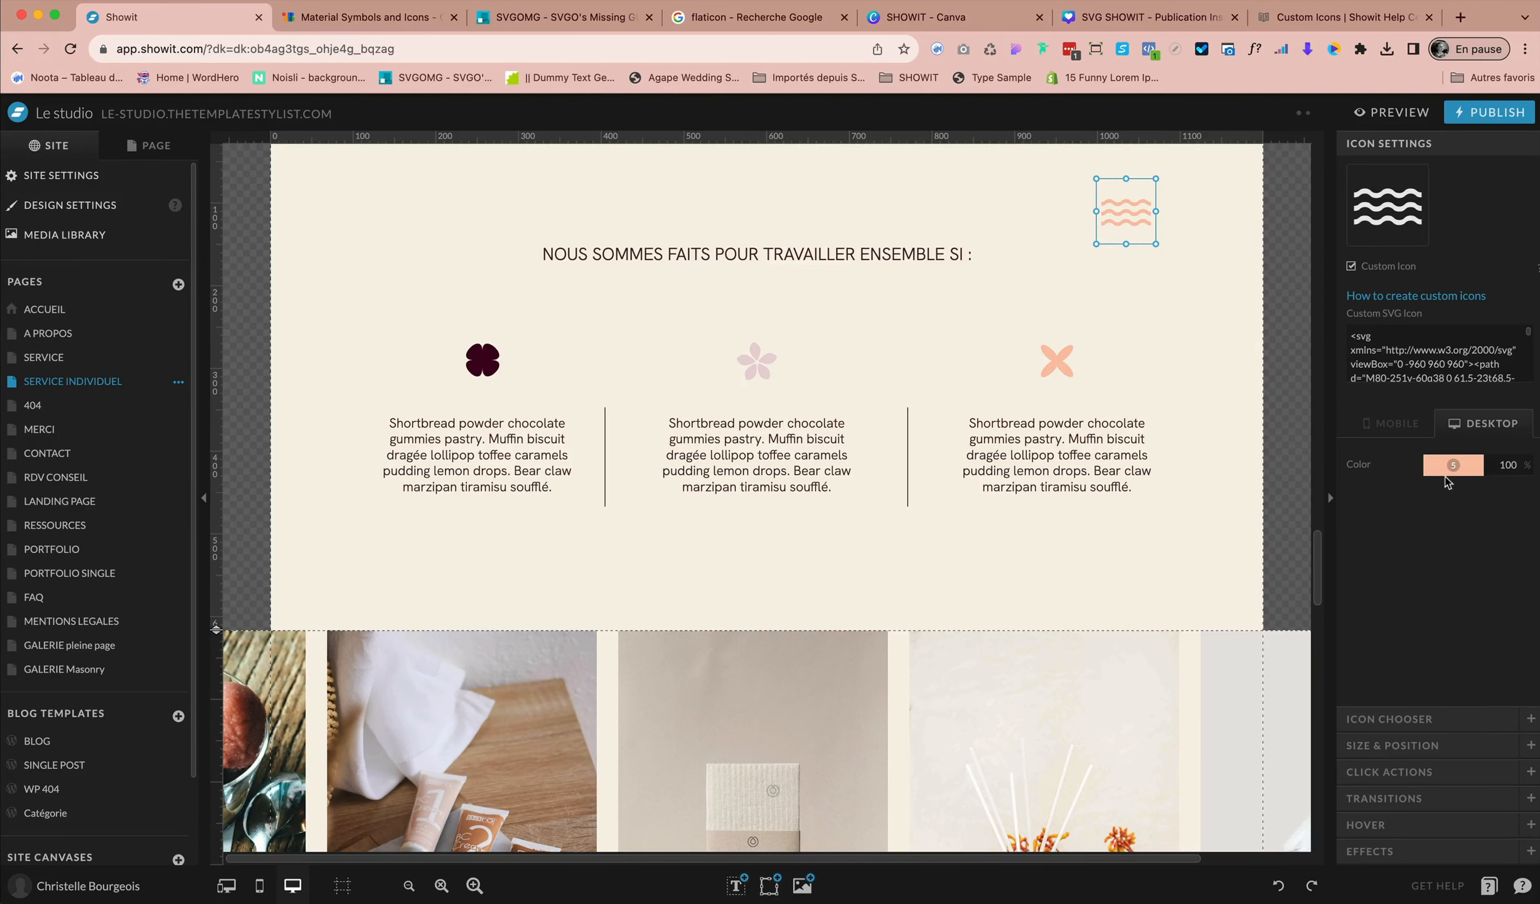
pyautogui.click(1450, 467)
pyautogui.click(1480, 517)
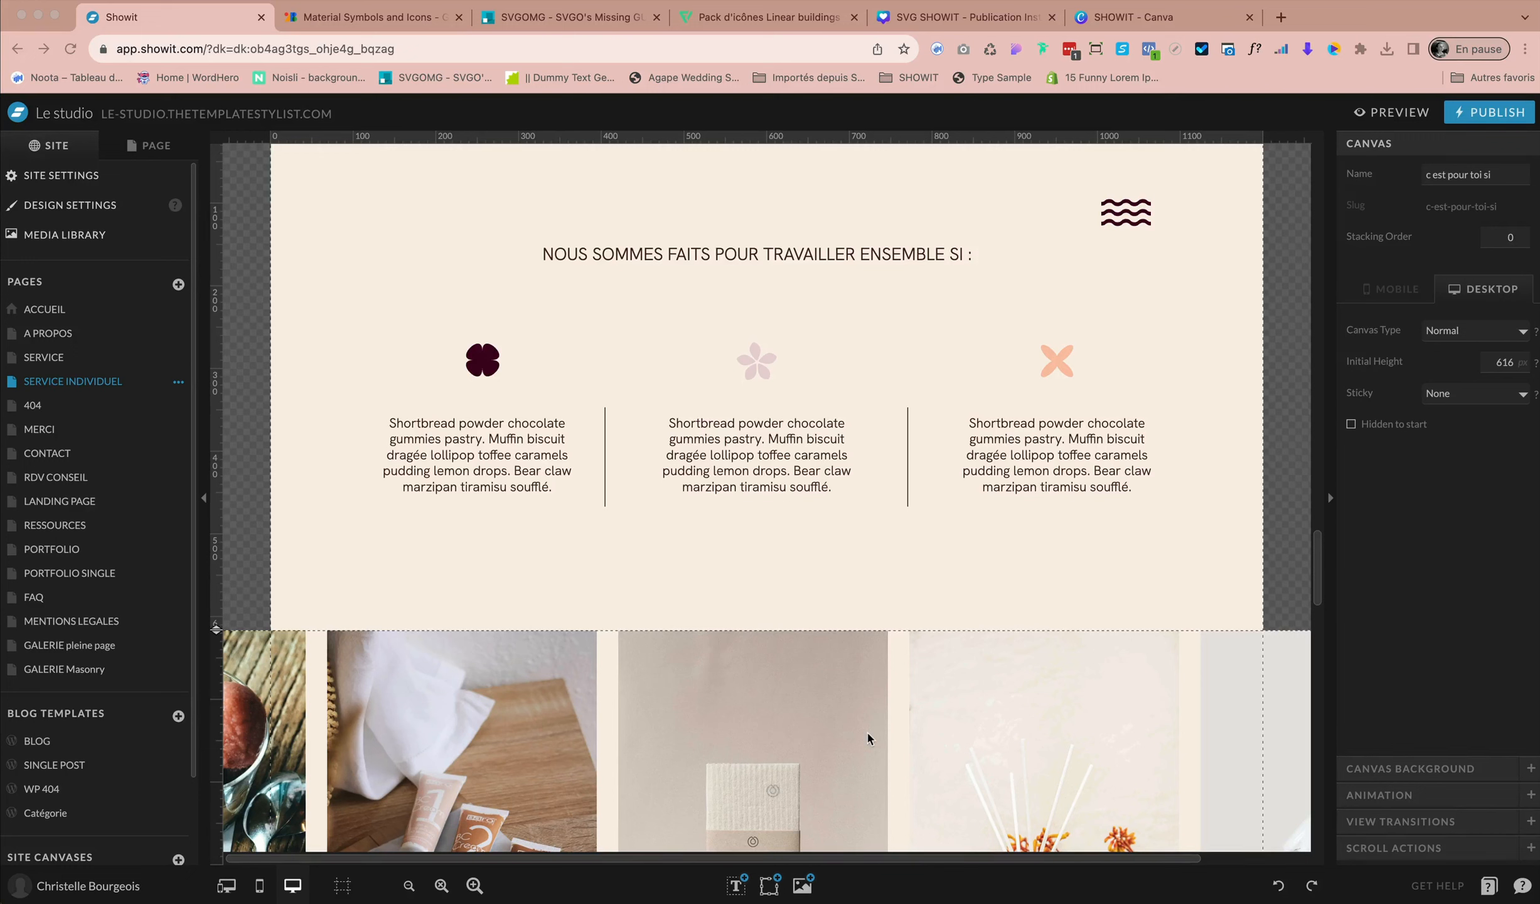
# - Switch to Flaticon's Linear buildings pack and view the download formats of the English cottage icon
pyautogui.click(522, 15)
pyautogui.click(726, 19)
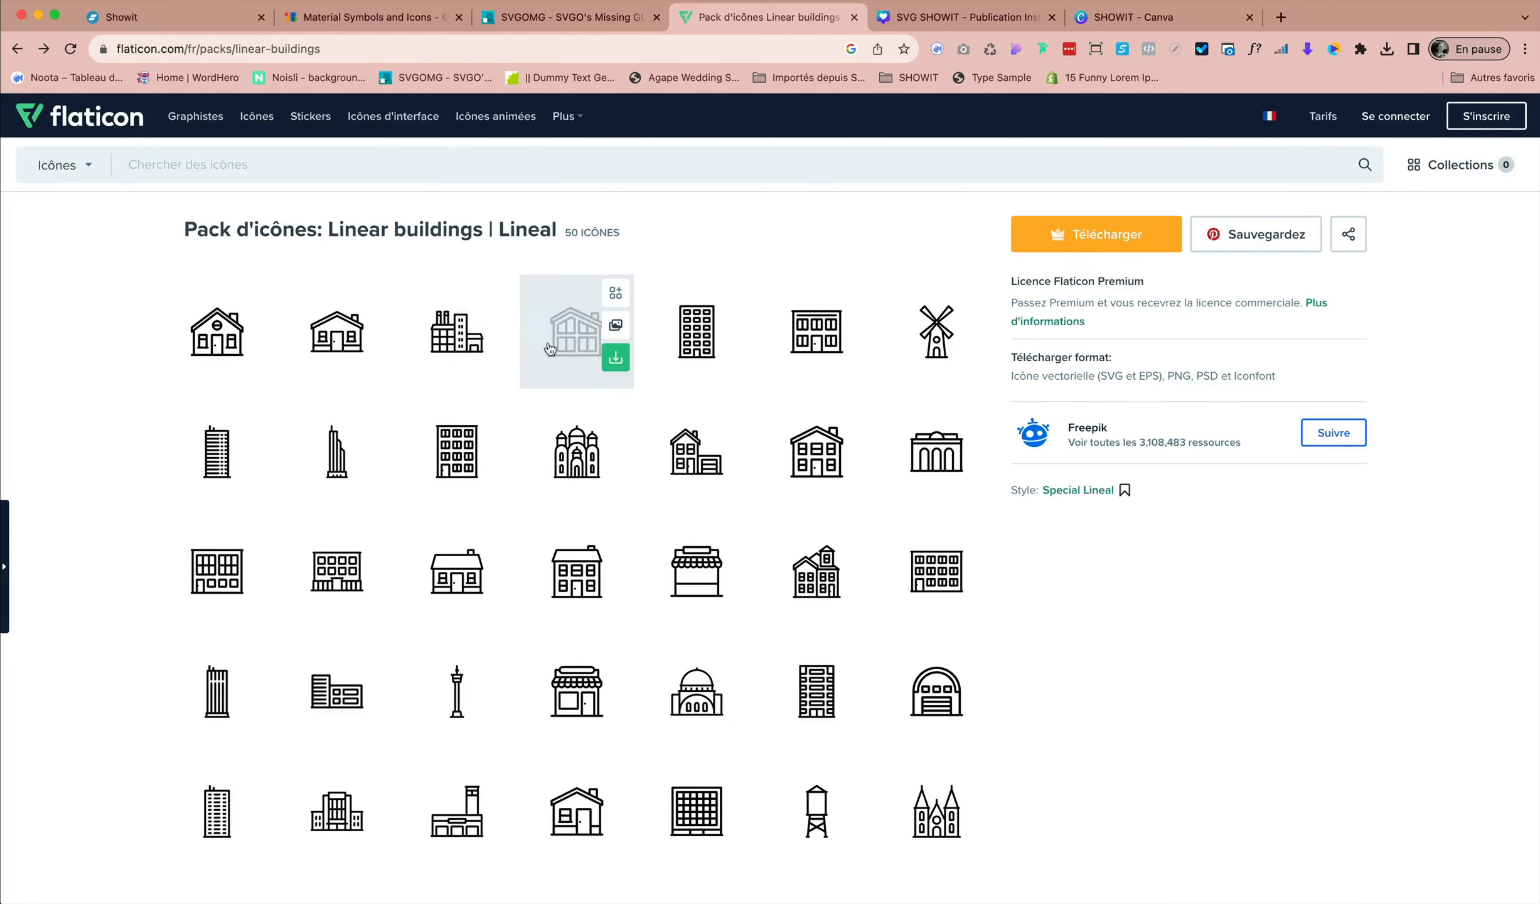
pyautogui.click(568, 334)
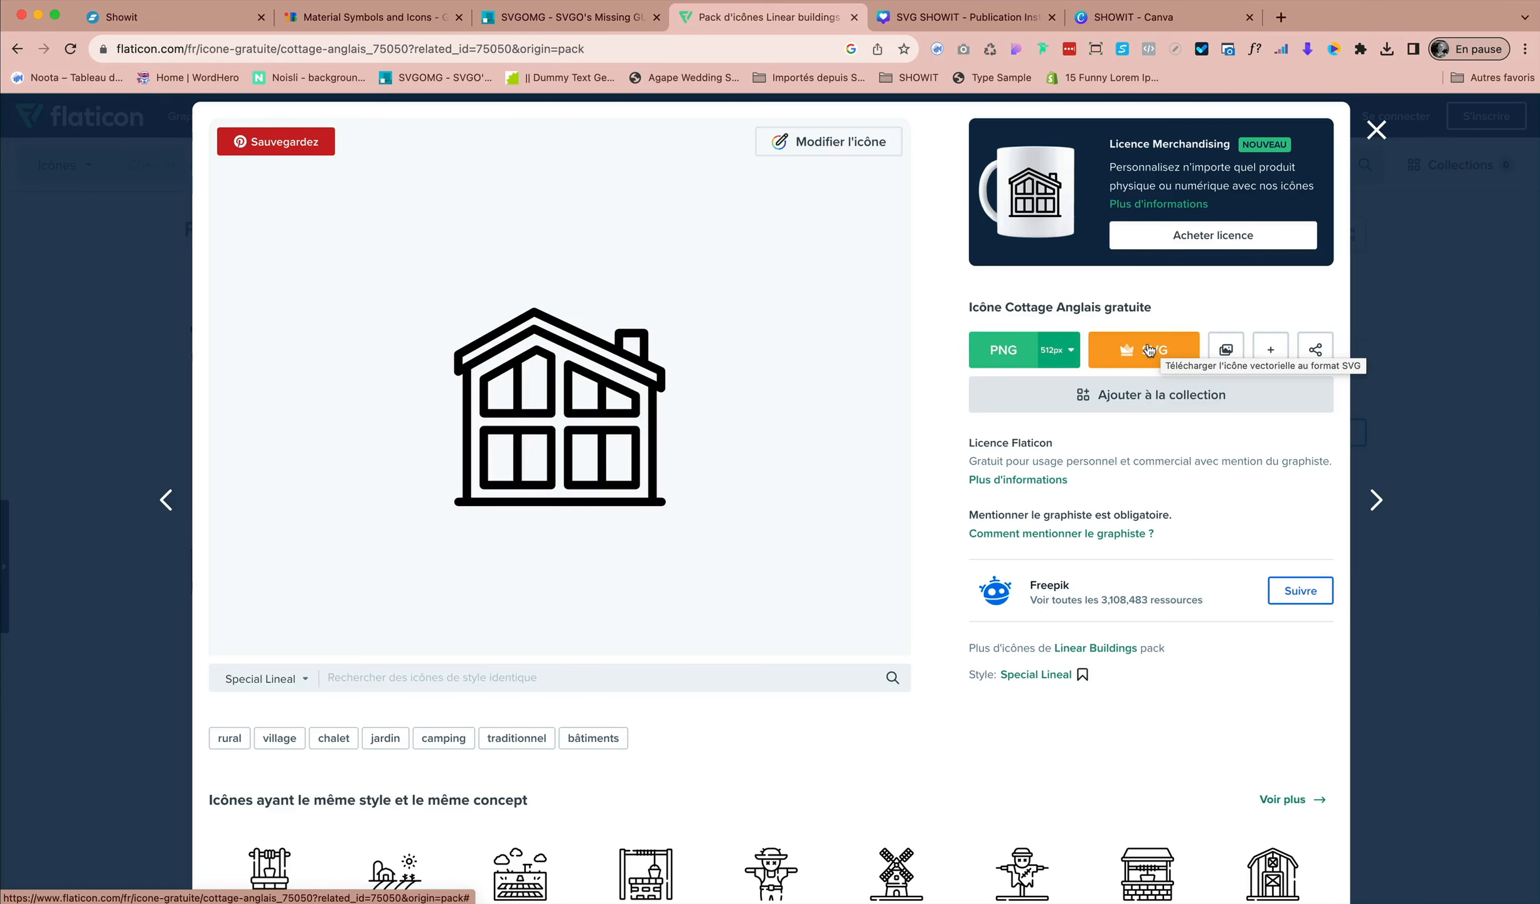
pyautogui.click(1376, 130)
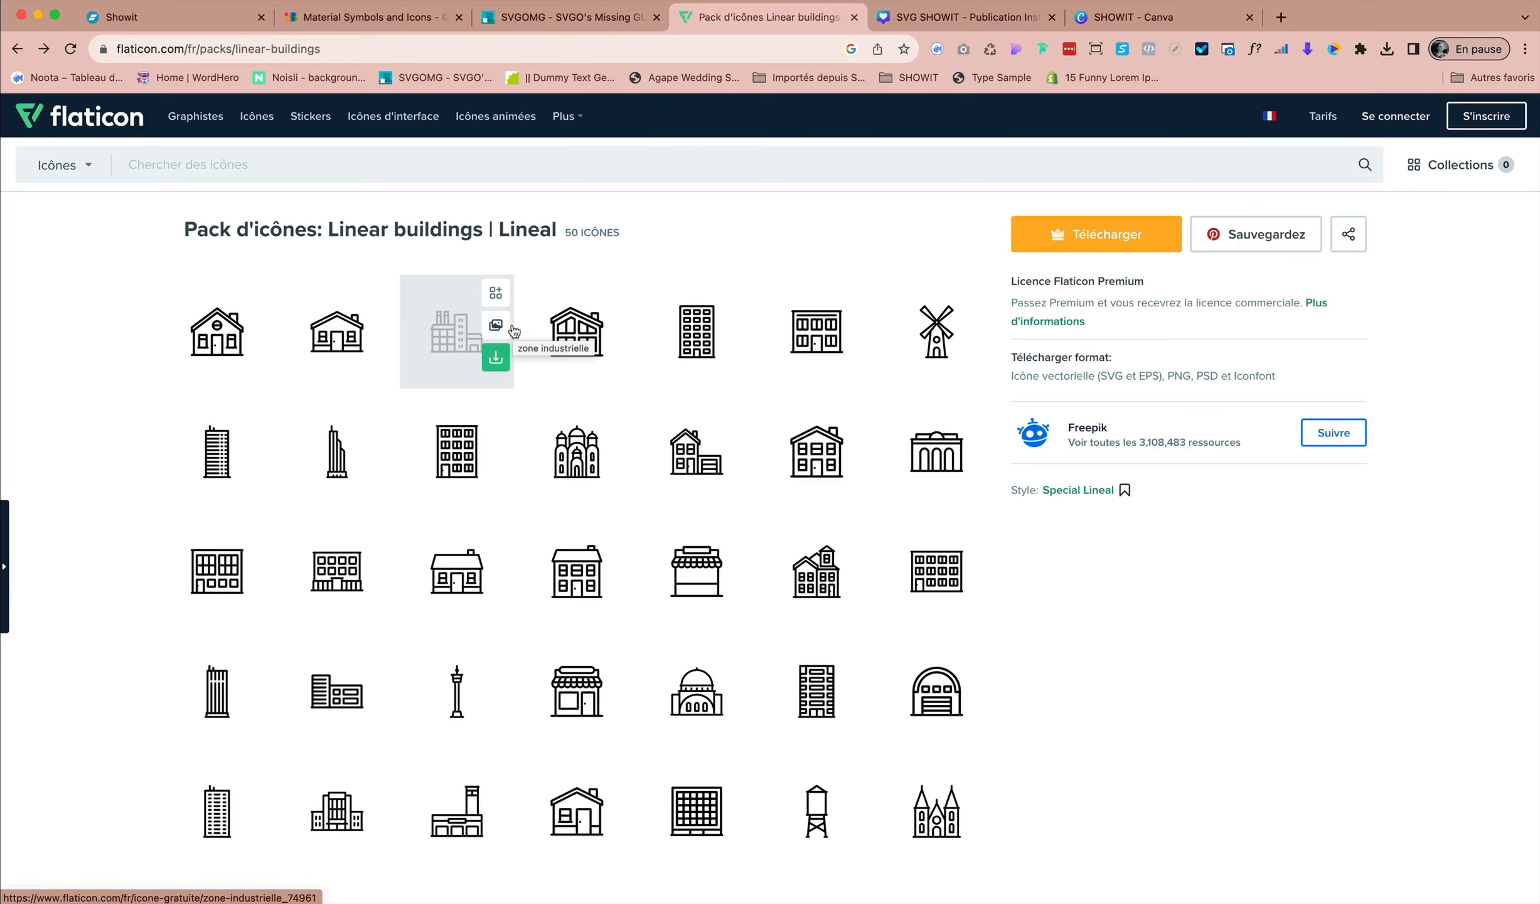
# - Switch to the SVG SHOWIT design in Canva, duplicate page 1 and remove the lightning bolt from the first page
pyautogui.click(984, 23)
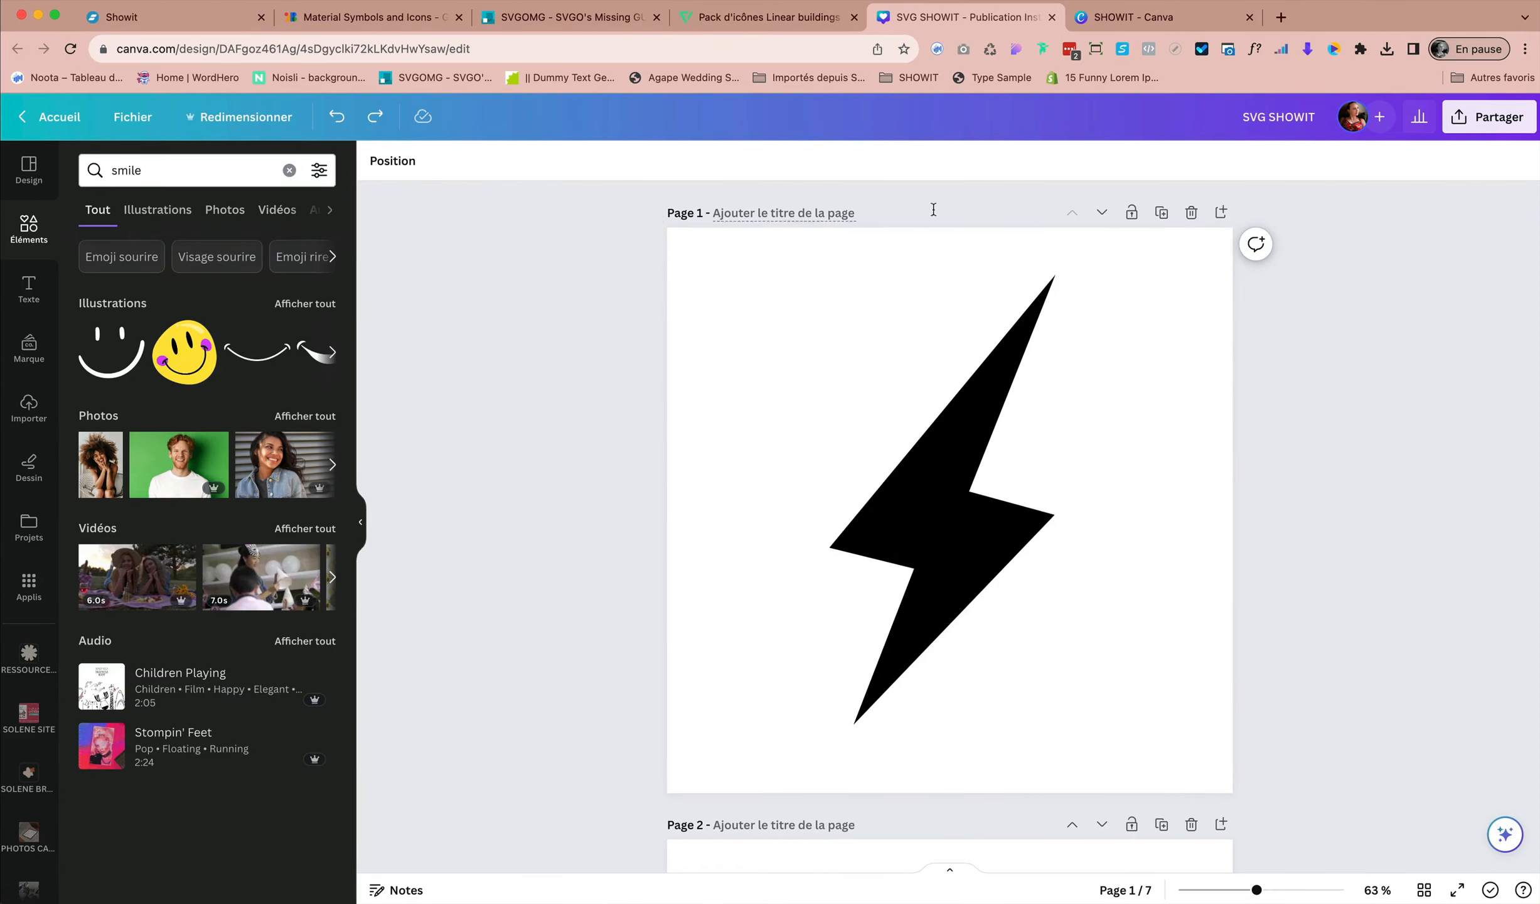
pyautogui.click(1161, 214)
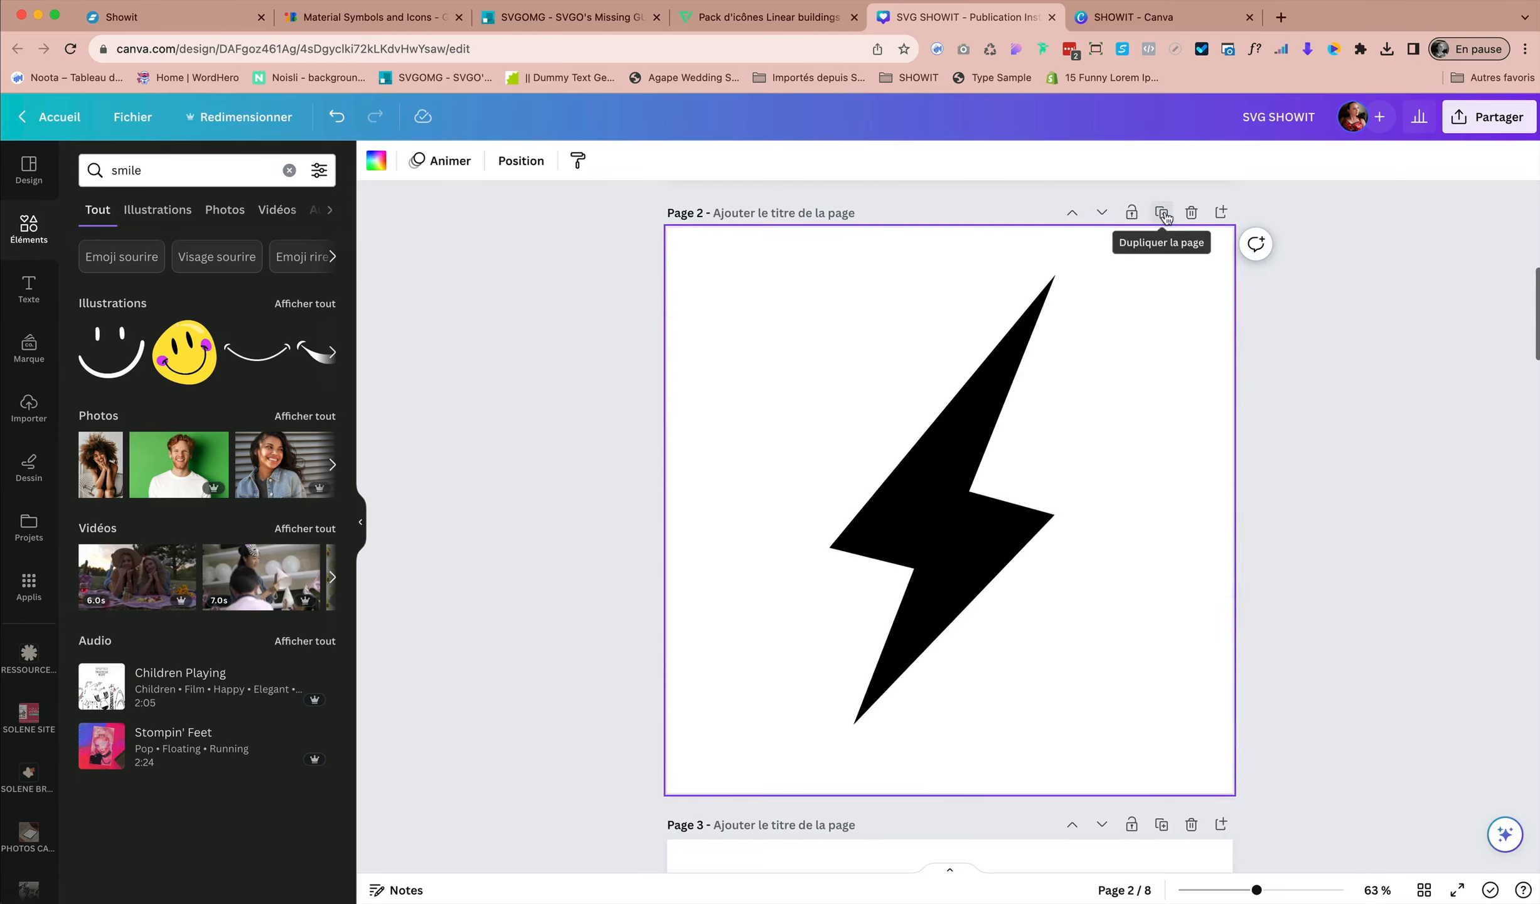
pyautogui.scroll(5, 1164, 217)
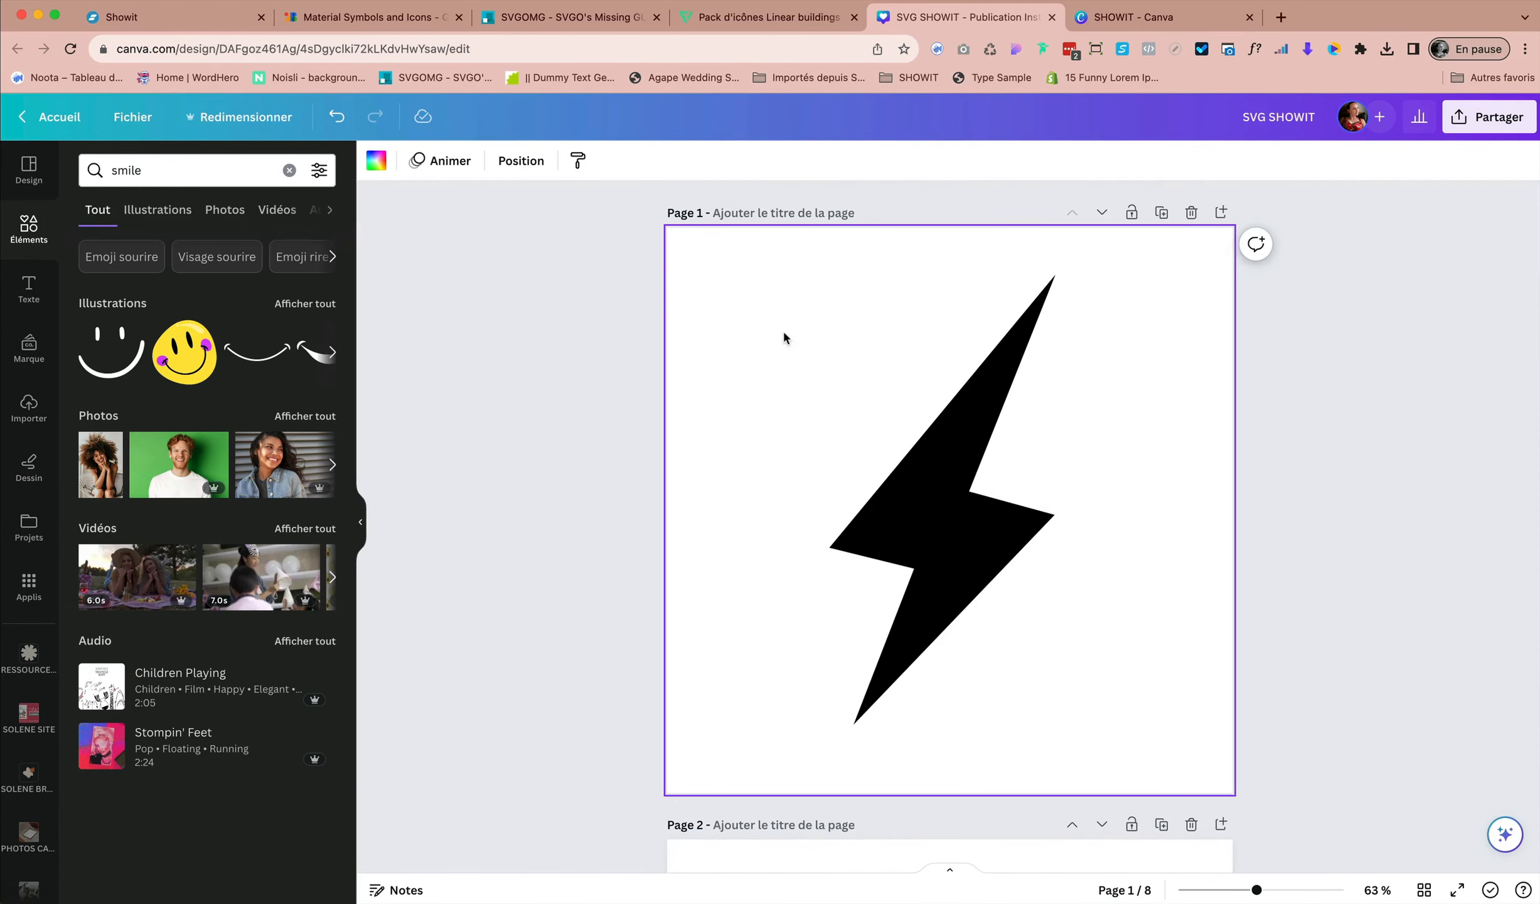
pyautogui.moveTo(784, 338); pyautogui.dragTo(1086, 574)
pyautogui.press('Delete')
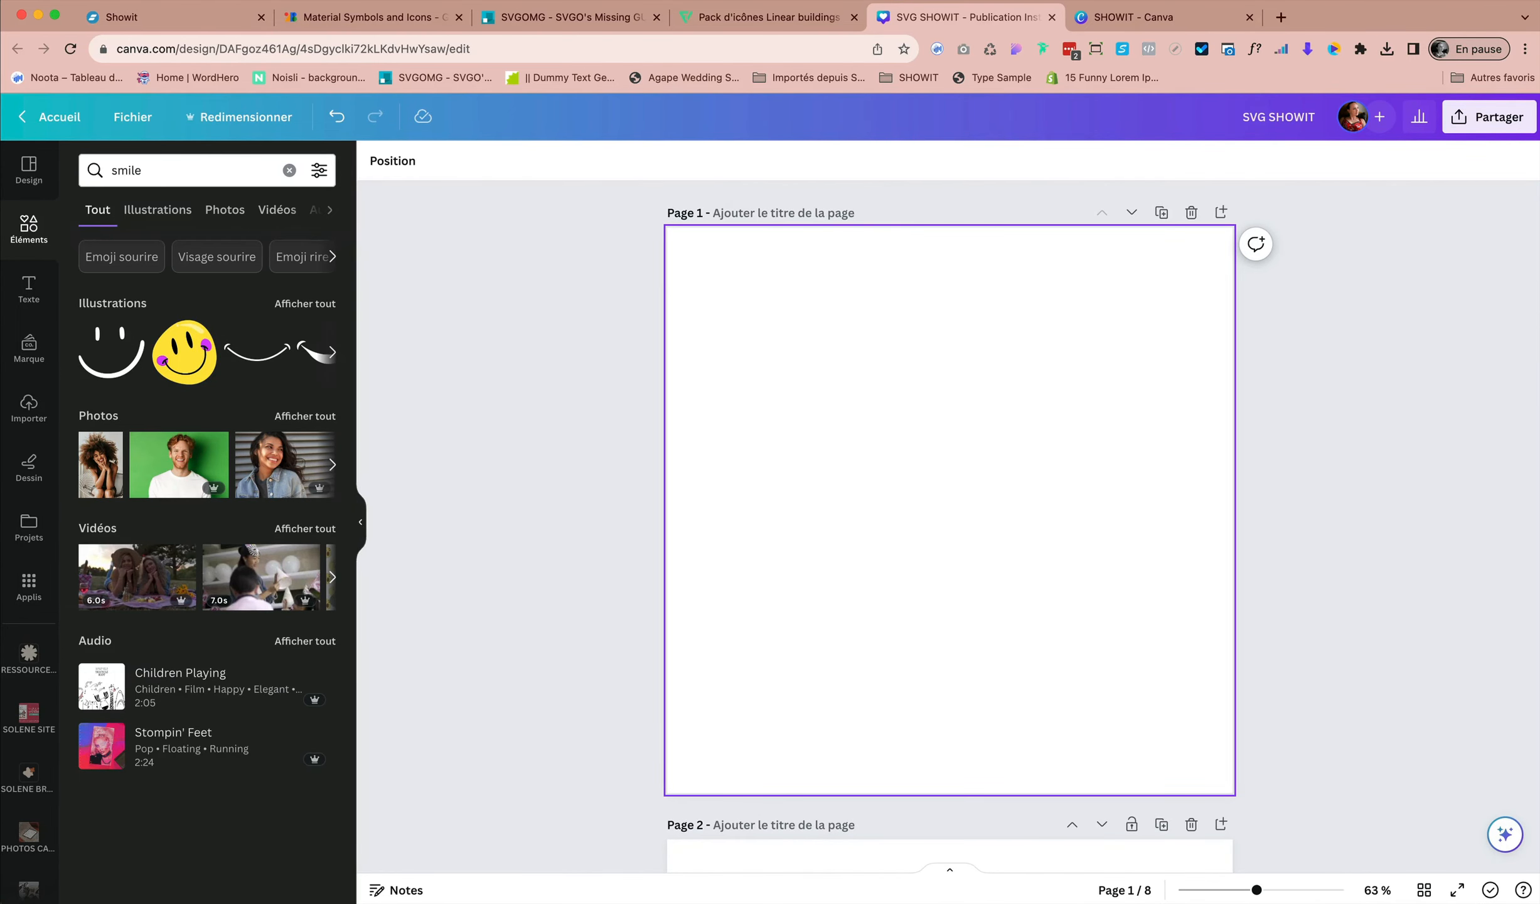
# - Search the elements for smile and add the plain line-drawn smiley illustration to the empty page 1
pyautogui.click(916, 497)
pyautogui.click(135, 168)
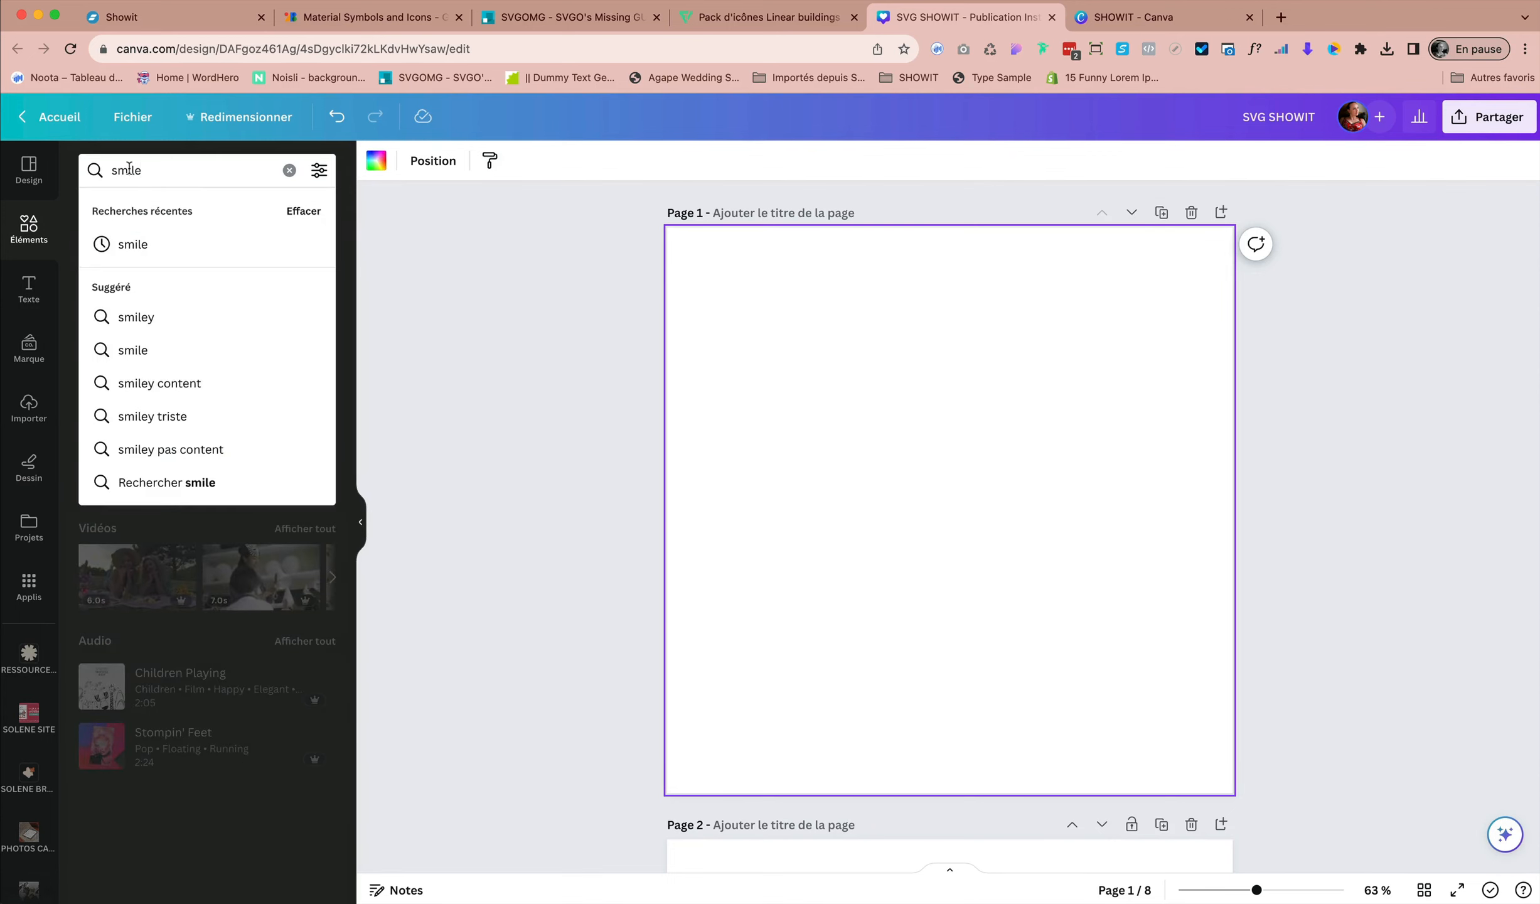
pyautogui.click(145, 251)
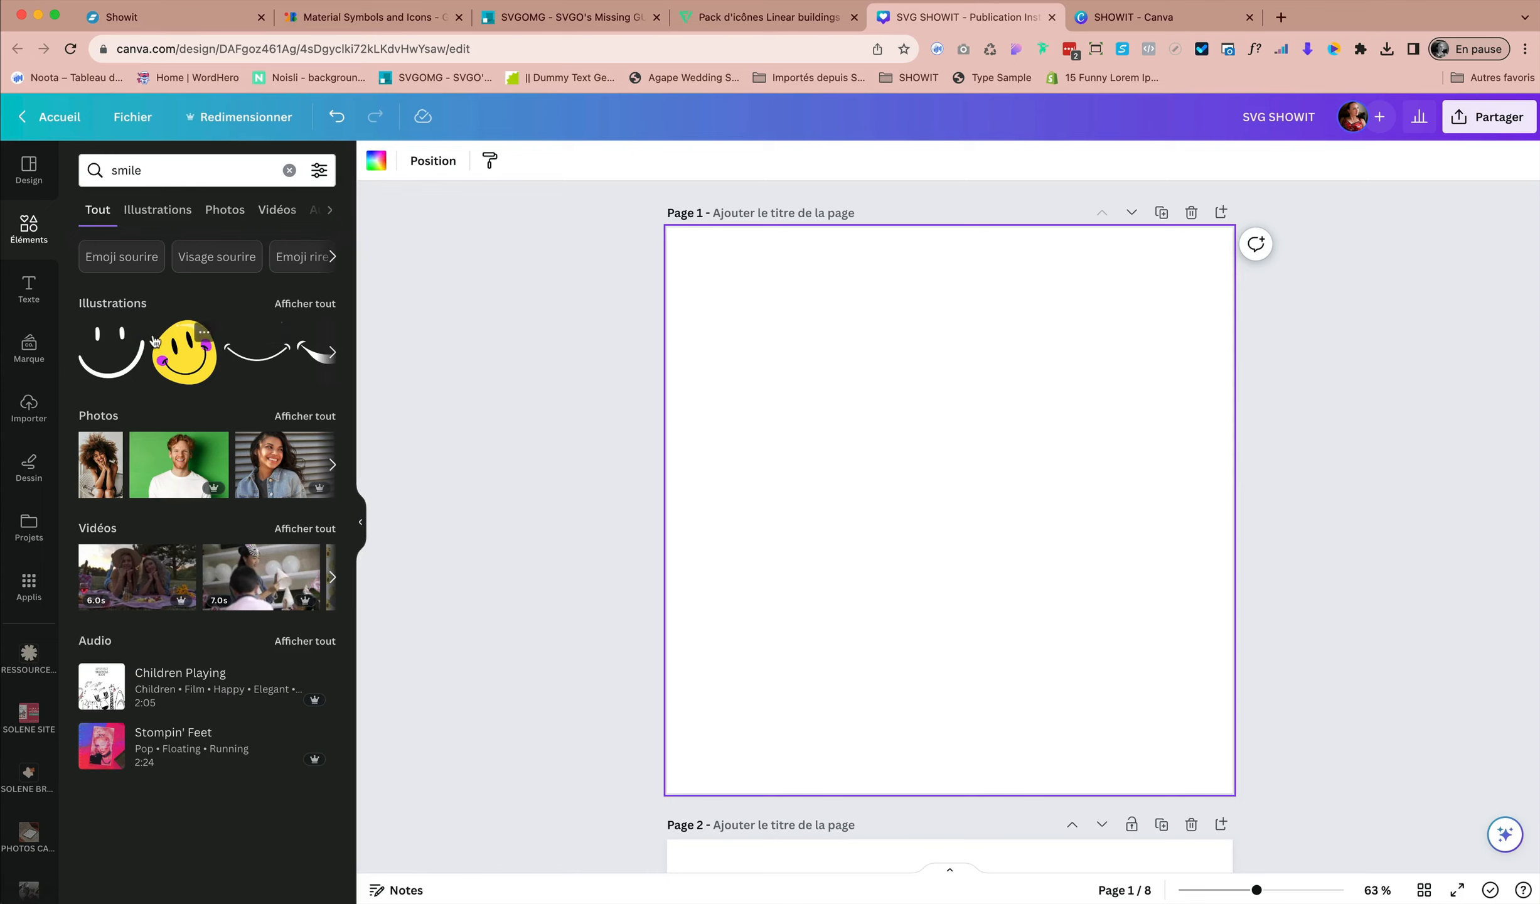
pyautogui.click(111, 353)
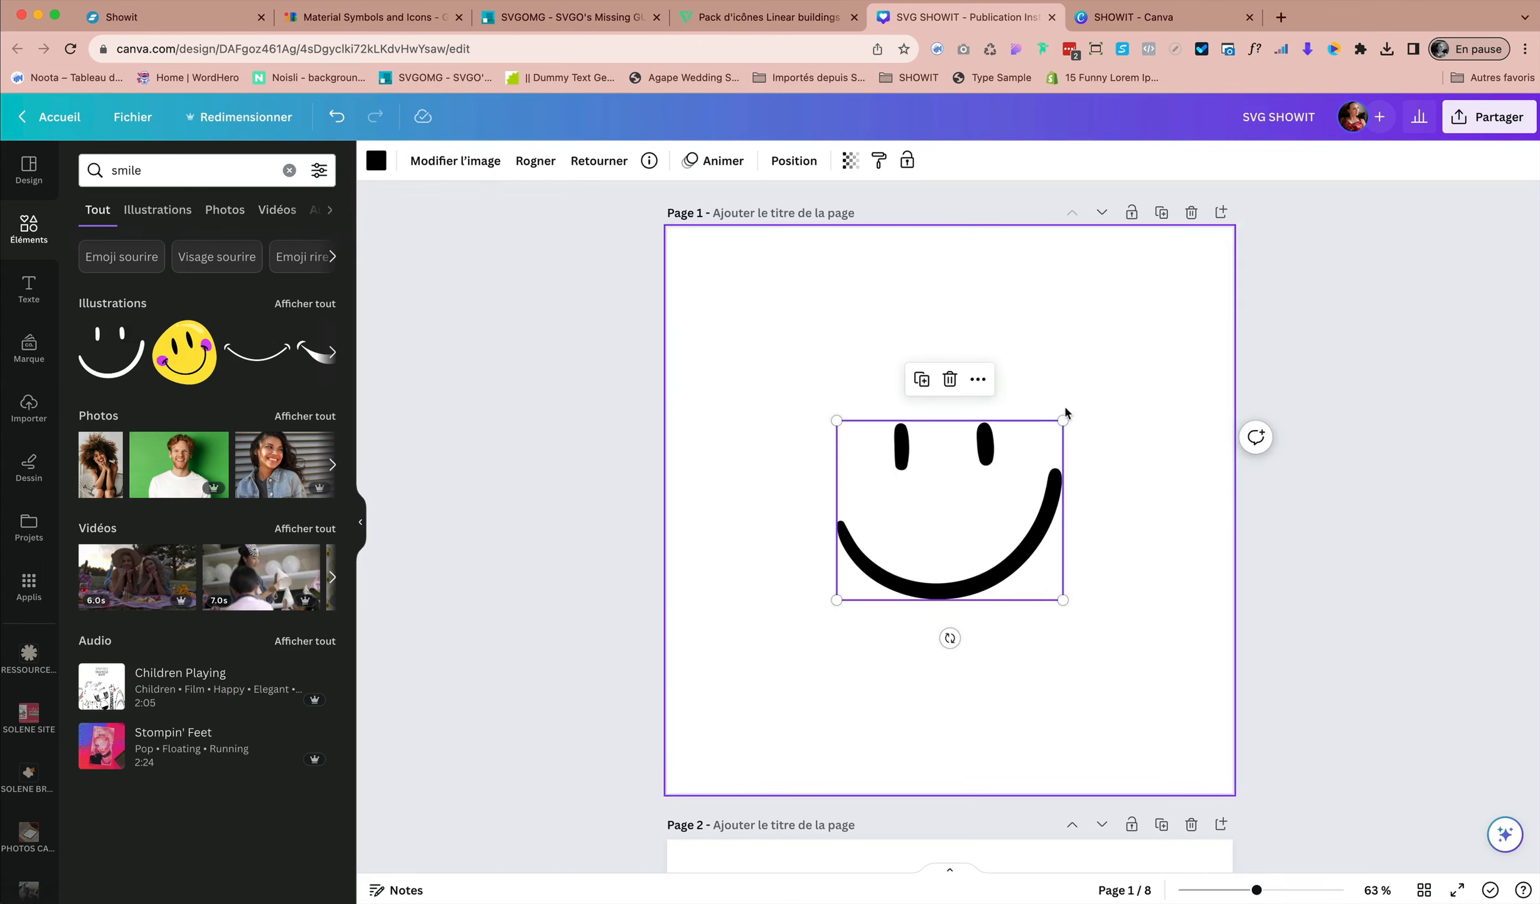
# - Enlarge the smiley illustration until it spans nearly the full width of page 1
pyautogui.moveTo(1065, 417); pyautogui.dragTo(1193, 289)
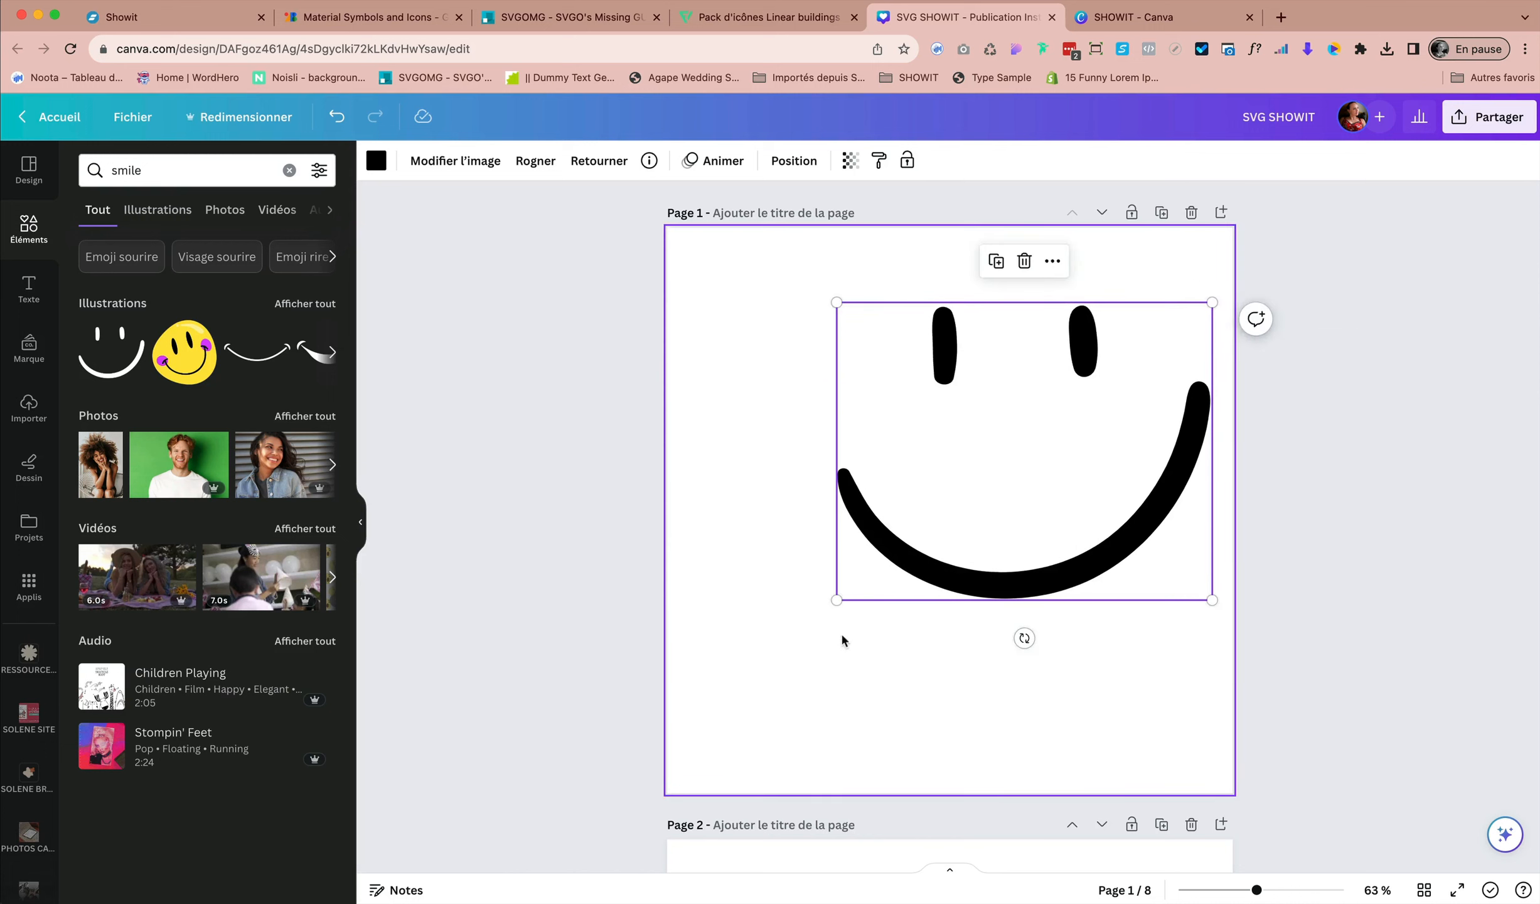
pyautogui.moveTo(835, 600); pyautogui.dragTo(689, 747)
pyautogui.moveTo(1212, 725); pyautogui.dragTo(1217, 728)
pyautogui.click(1237, 395)
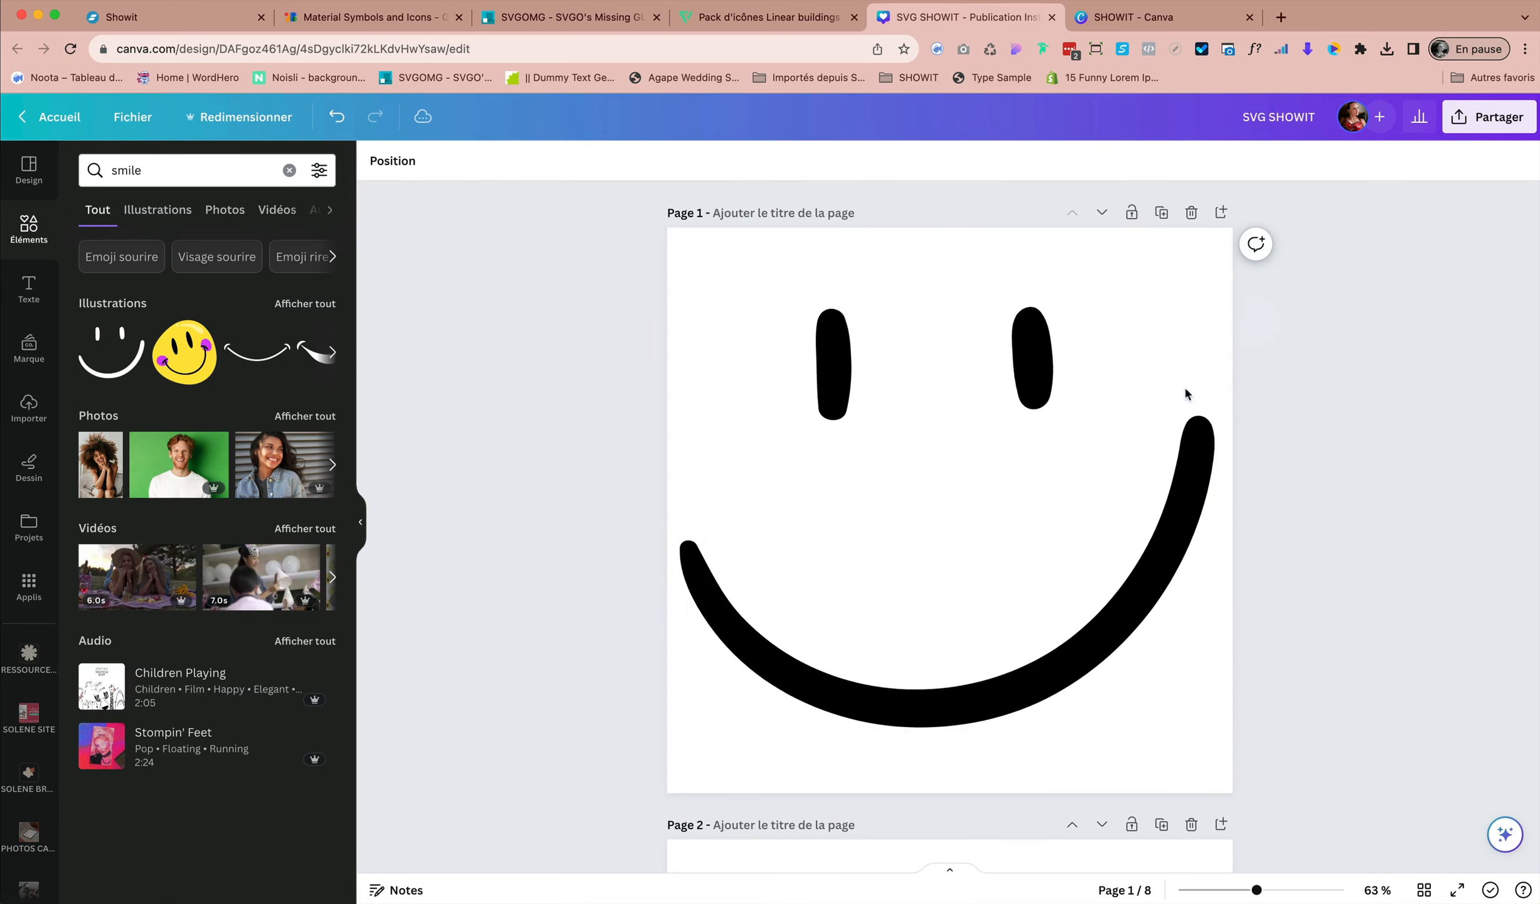
# - Shift the smiley illustration slightly upward and to the right on page 1
pyautogui.click(1040, 366)
pyautogui.moveTo(1039, 366); pyautogui.dragTo(1041, 361)
pyautogui.click(1465, 409)
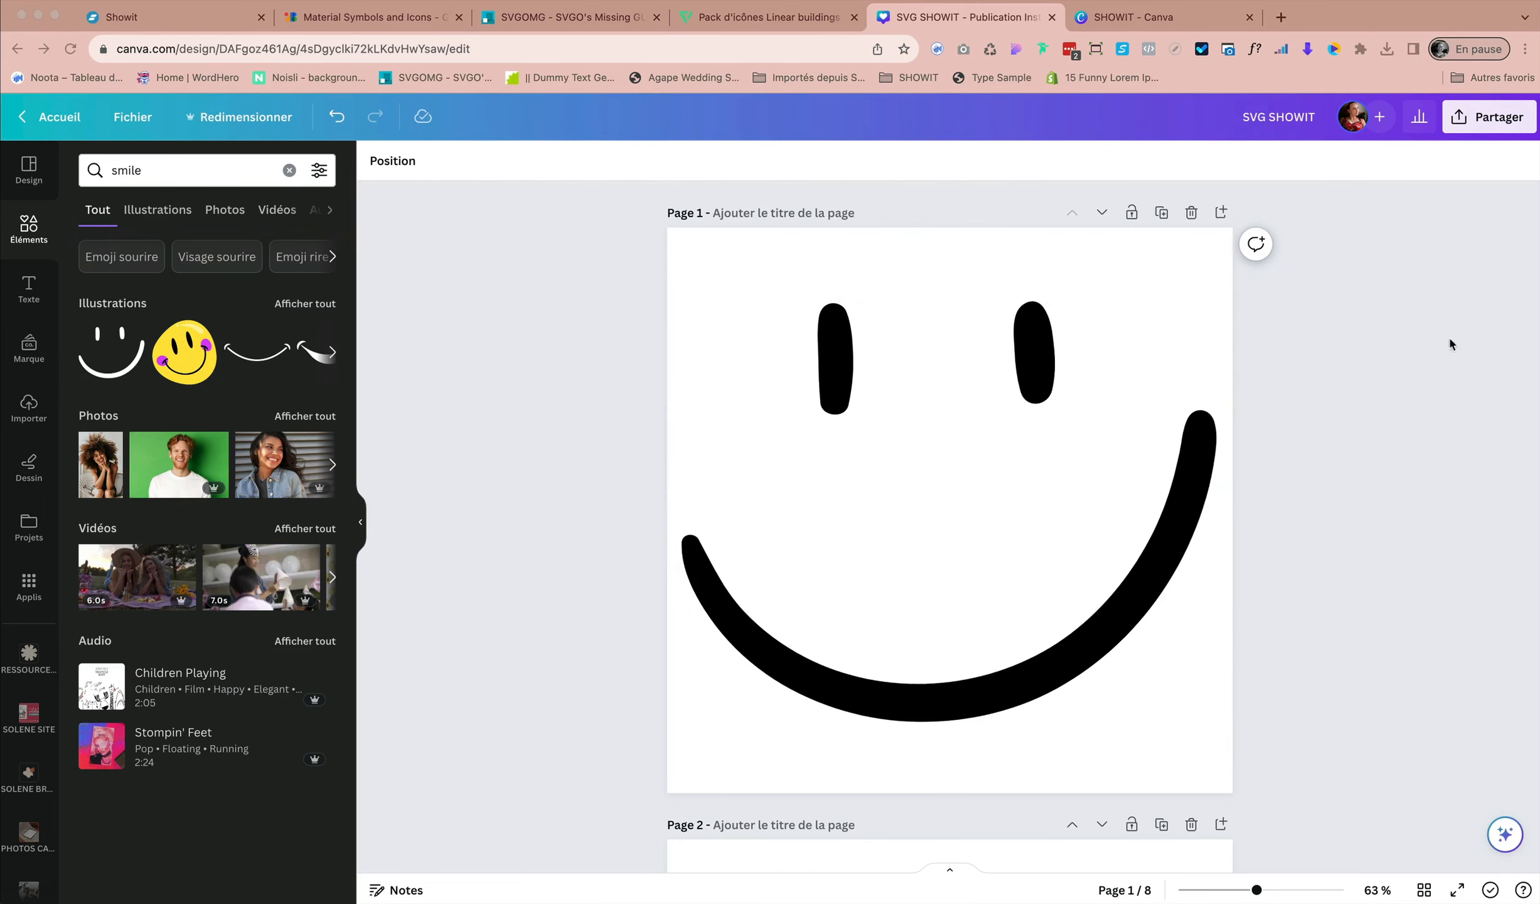
# - Configure the design download as SVG with a transparent background, limited to page 1
pyautogui.click(1509, 119)
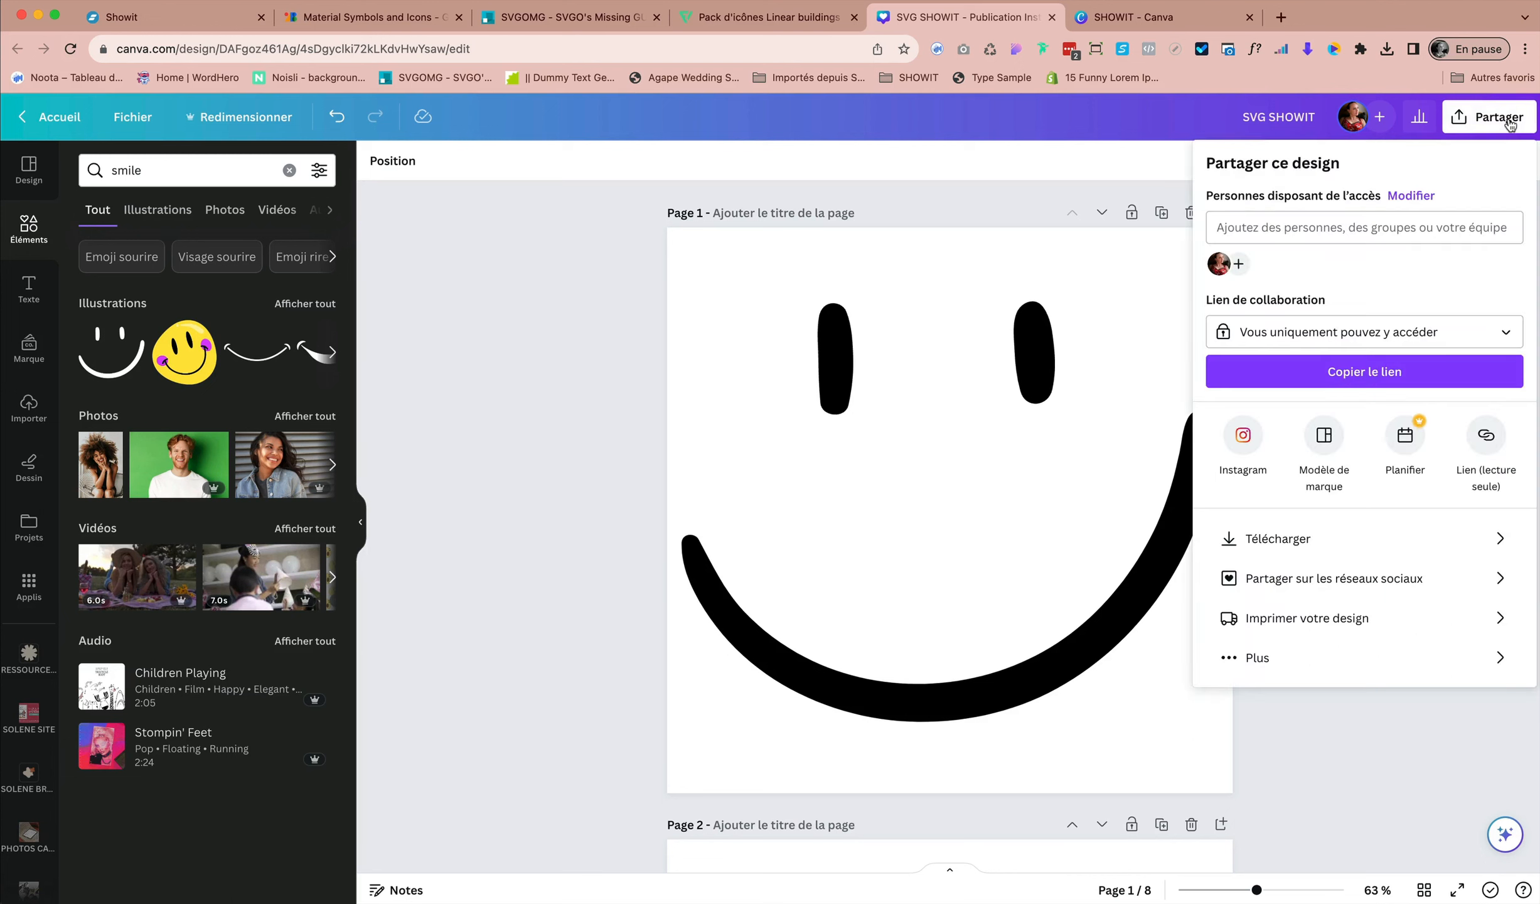
pyautogui.click(1317, 544)
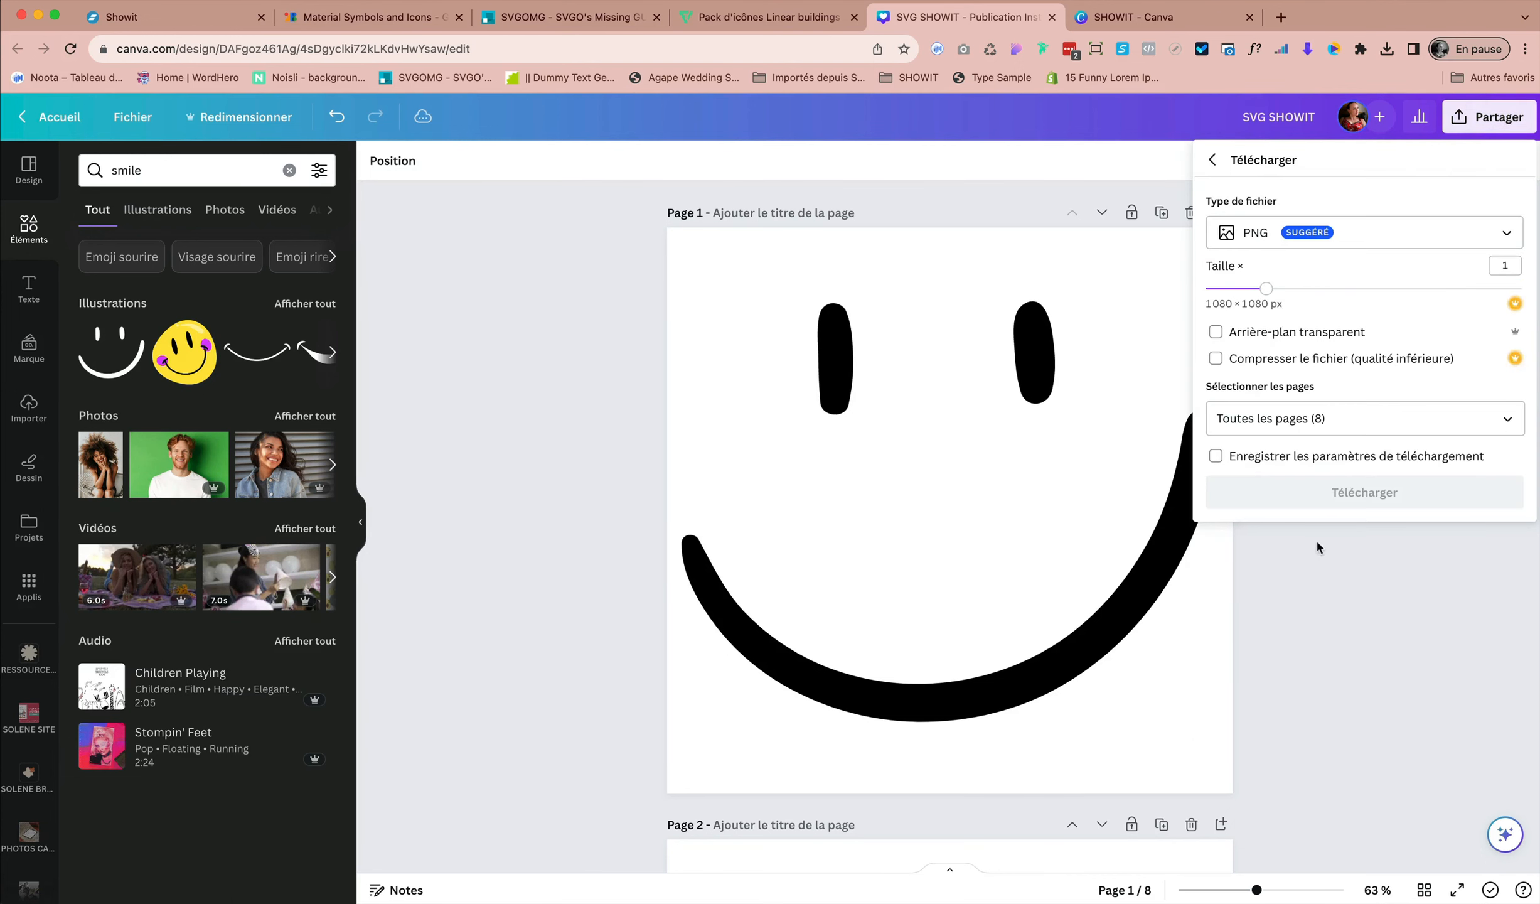
pyautogui.click(1417, 236)
pyautogui.click(1268, 482)
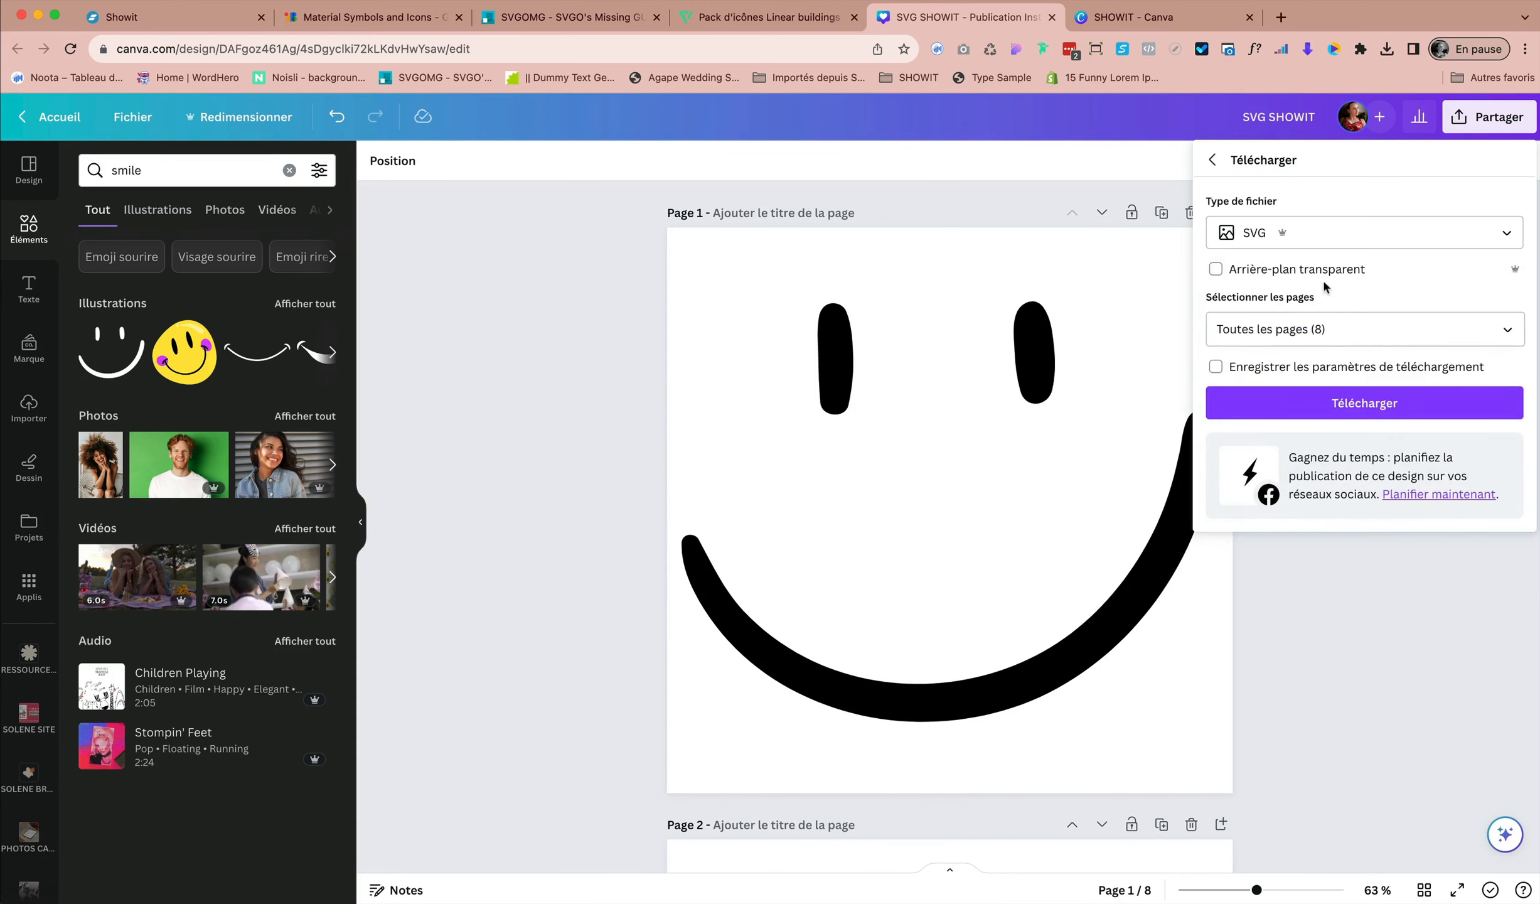
pyautogui.click(1216, 270)
pyautogui.click(1508, 337)
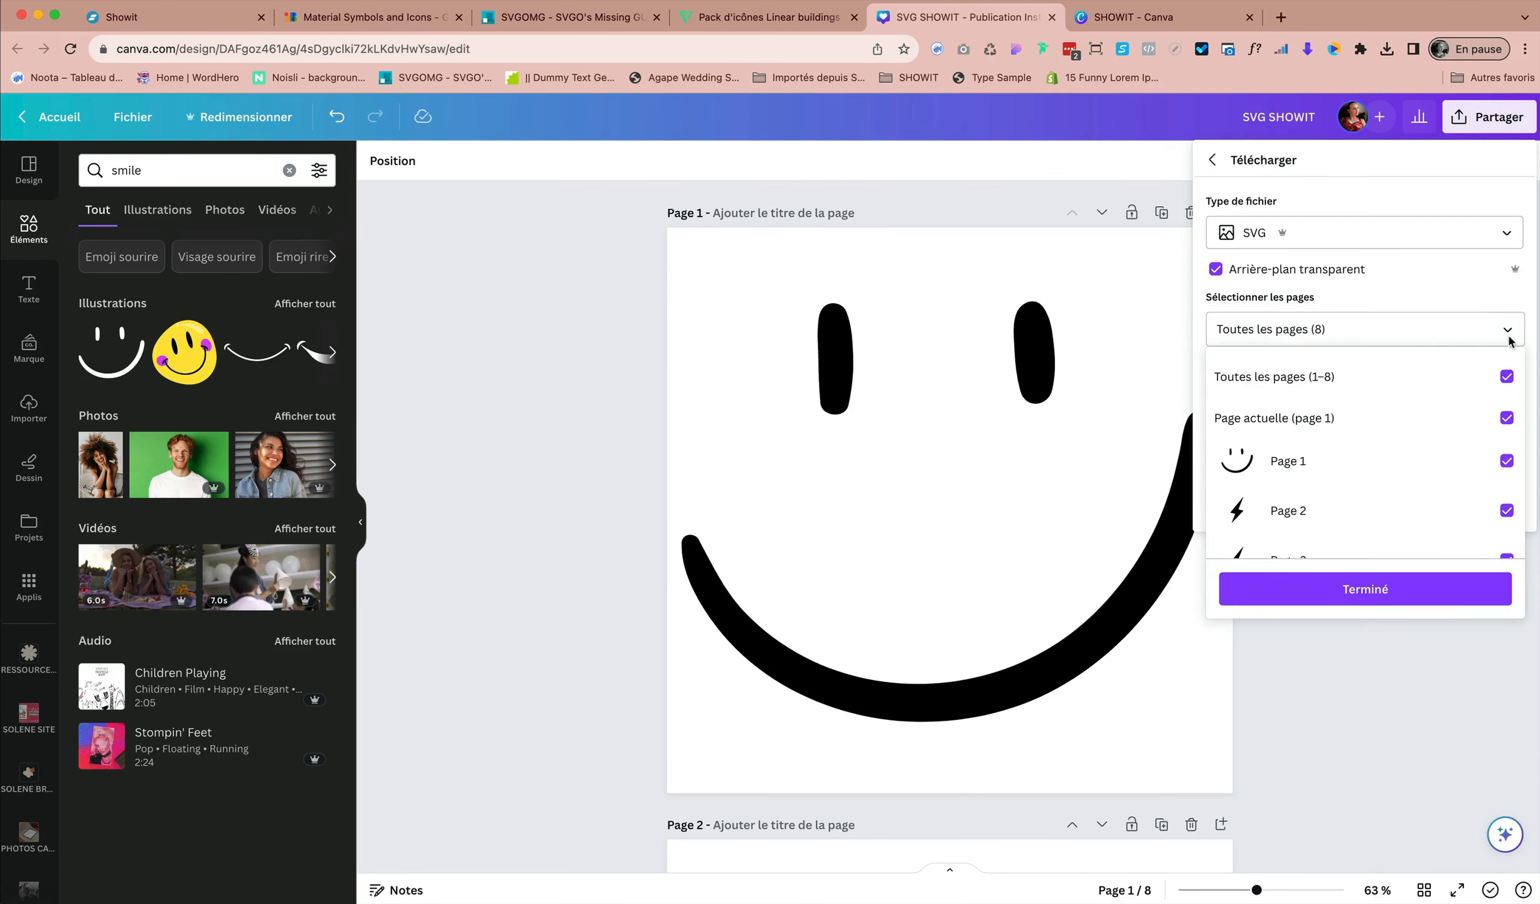
pyautogui.click(1507, 376)
pyautogui.click(1506, 460)
pyautogui.click(1386, 590)
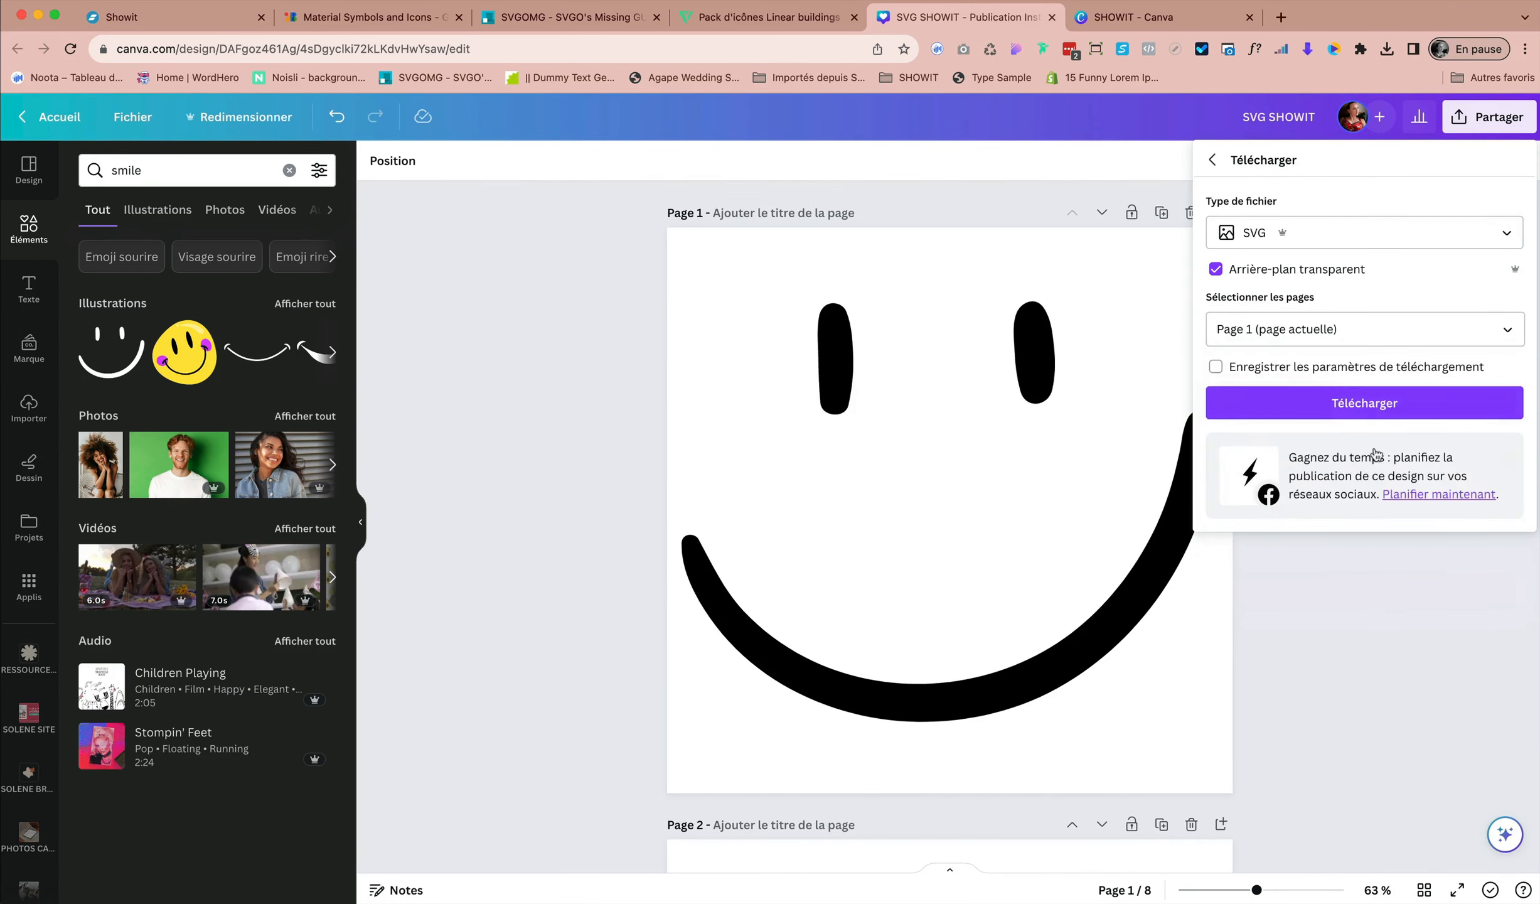
# - Download the smiley and save it as SVG Smiley in the Téléchargements folder
pyautogui.click(1342, 403)
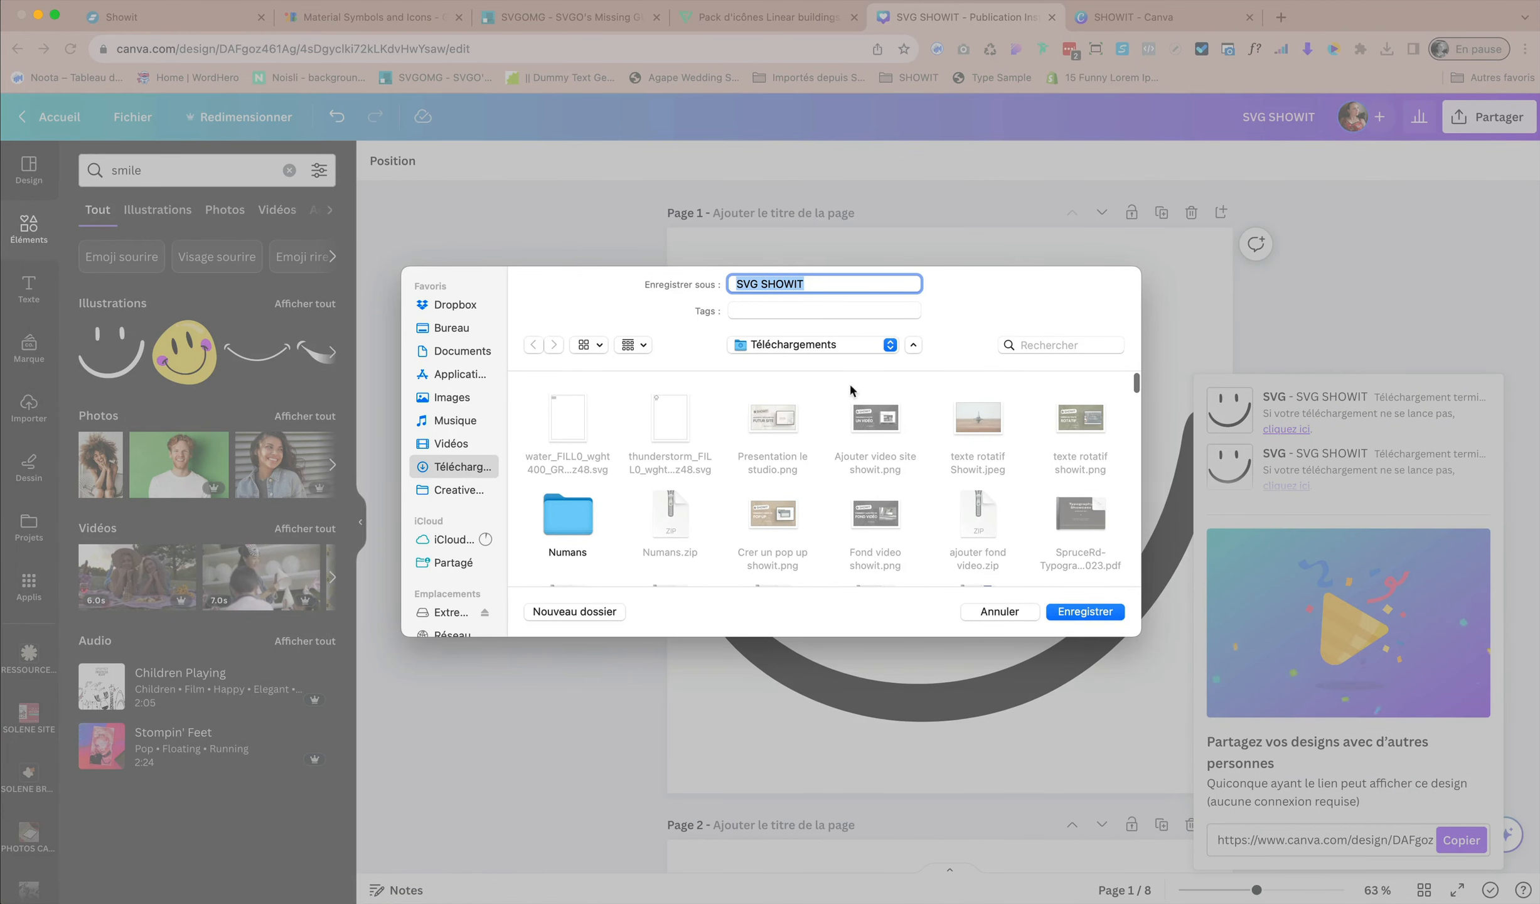
pyautogui.click(828, 284)
pyautogui.moveTo(761, 284); pyautogui.dragTo(837, 288)
pyautogui.write('Smiley')
pyautogui.click(1101, 610)
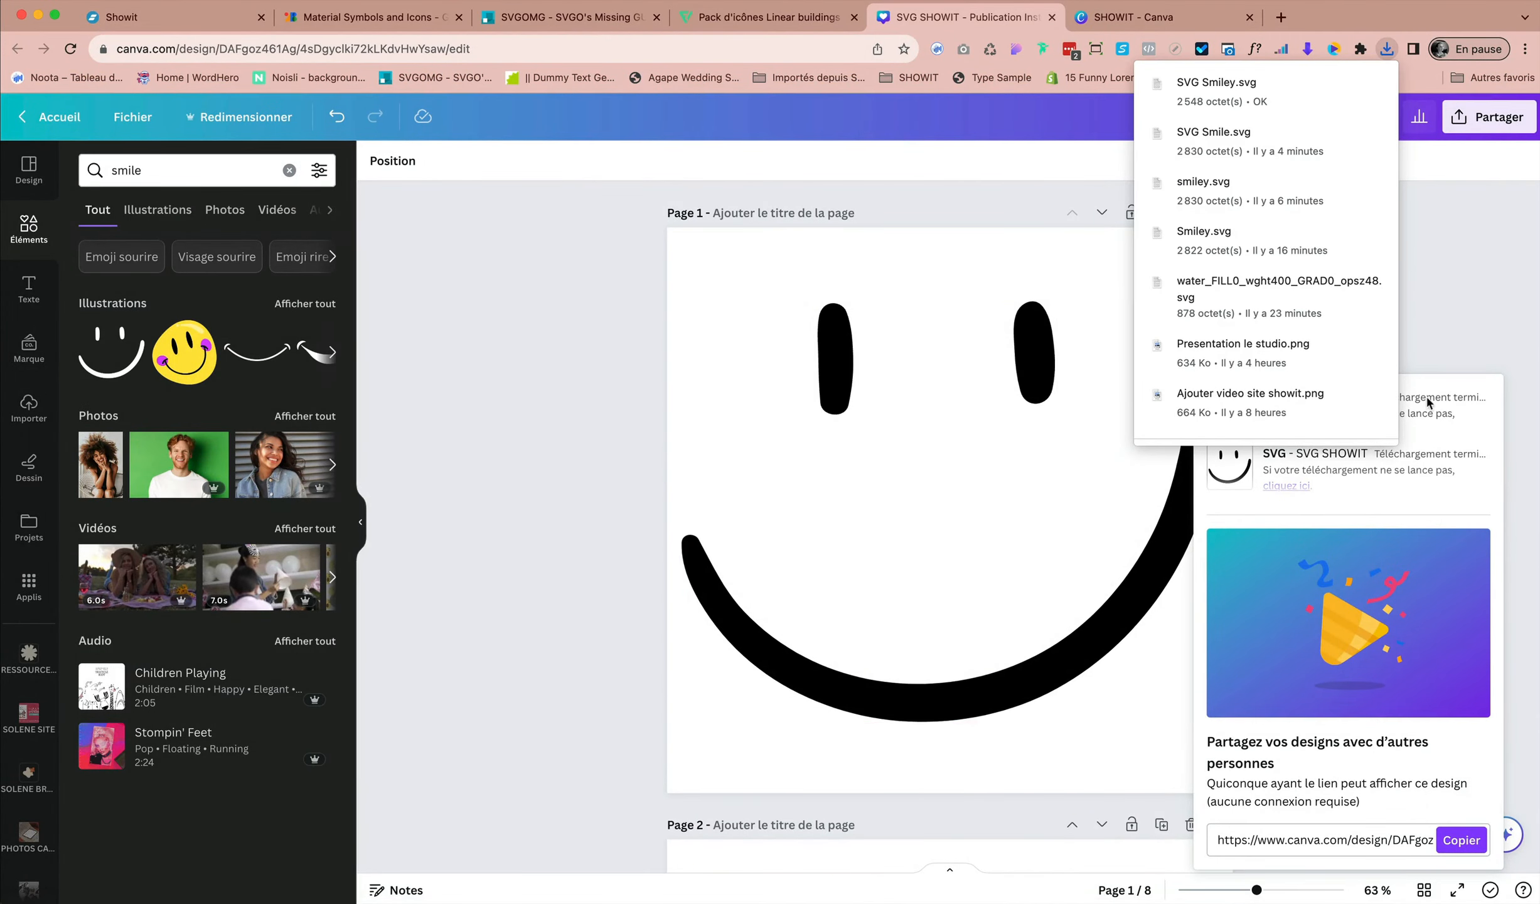
pyautogui.click(555, 235)
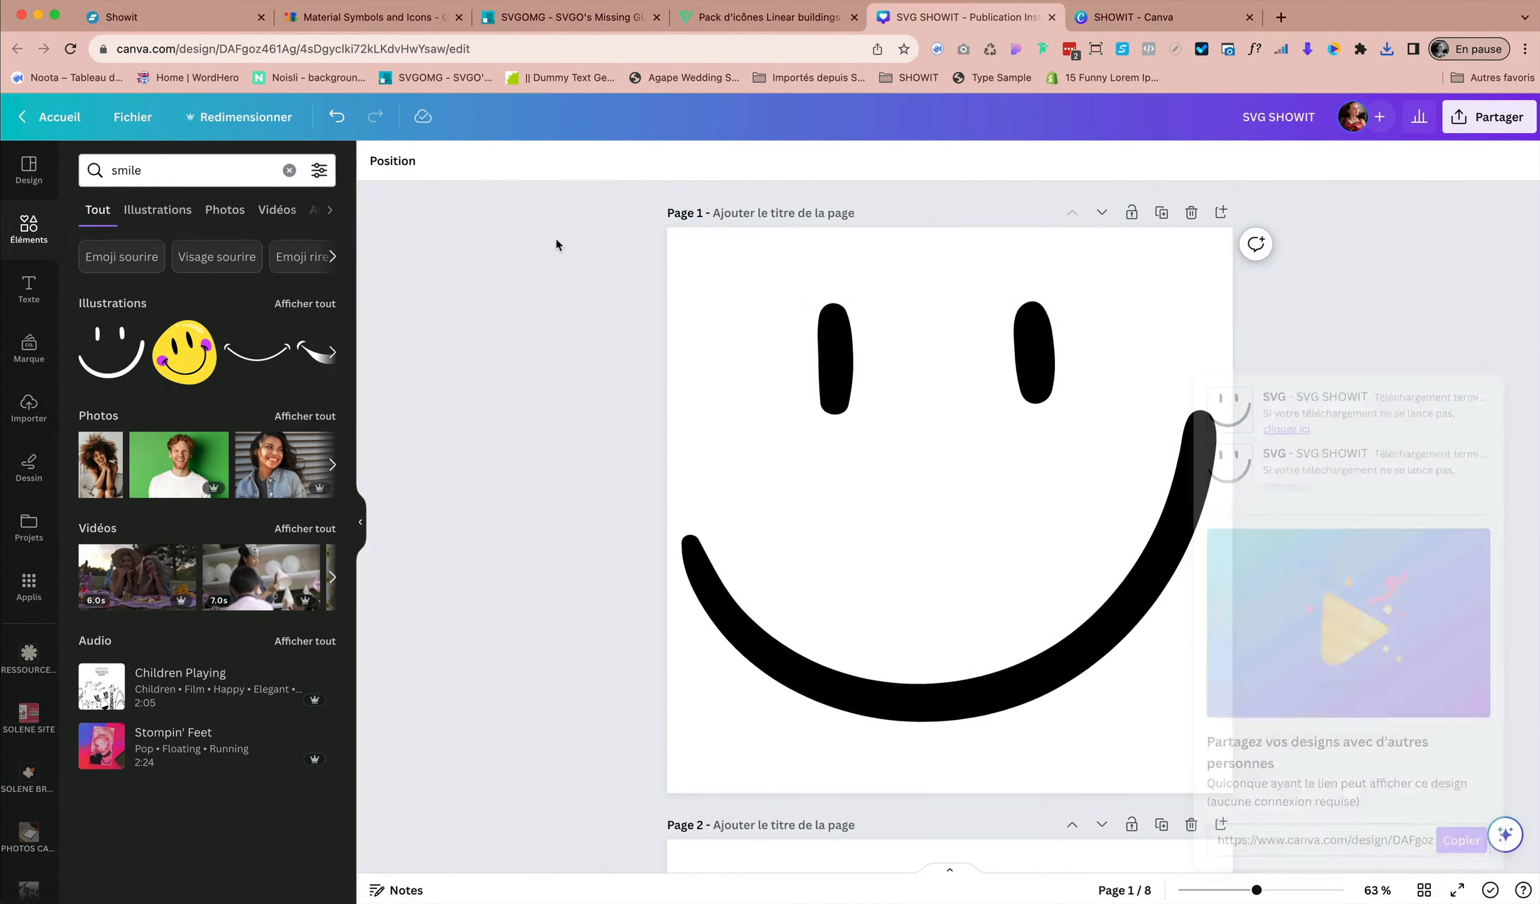
# - Switch to SVGOMG, load the SVG Smiley.svg file and copy its optimised markup
pyautogui.click(590, 18)
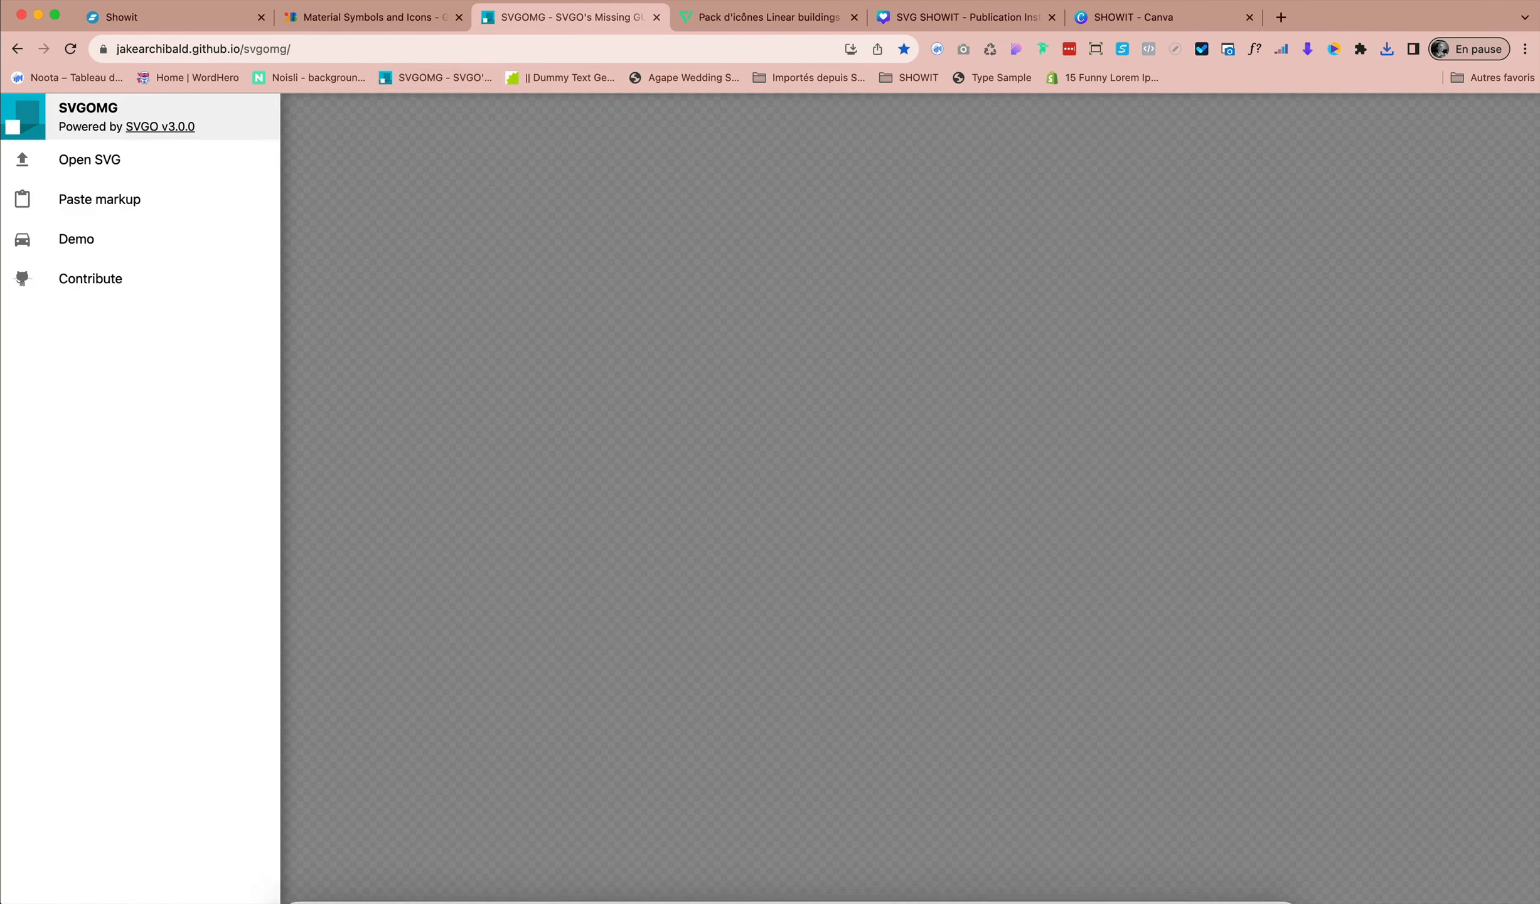
pyautogui.moveTo(989, 894)
pyautogui.moveTo(992, 842); pyautogui.dragTo(1026, 447)
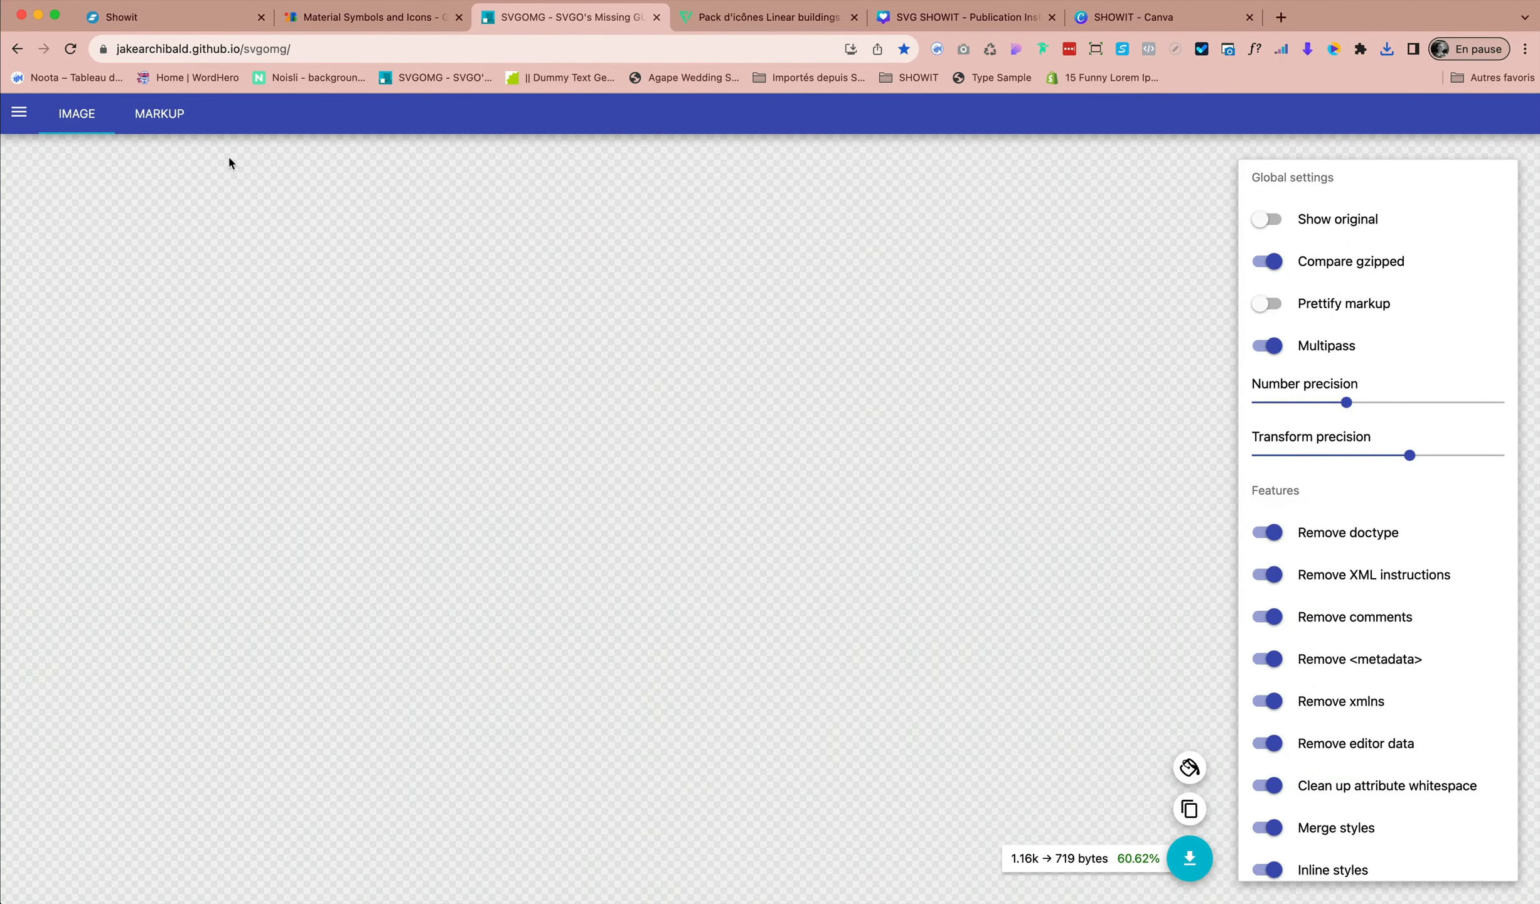
pyautogui.click(171, 113)
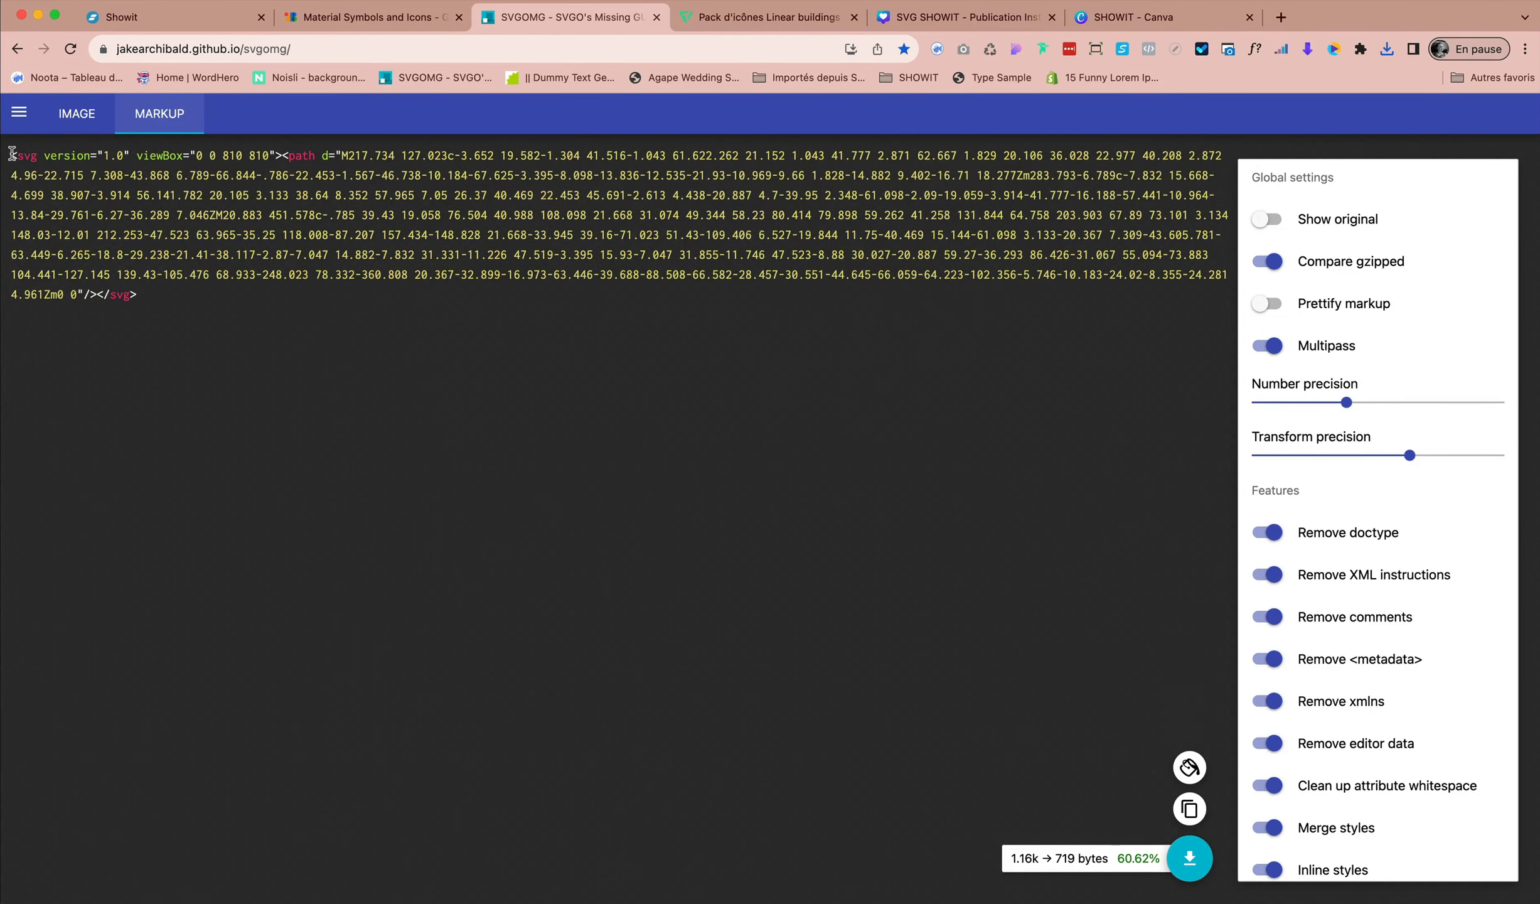
pyautogui.click(1190, 814)
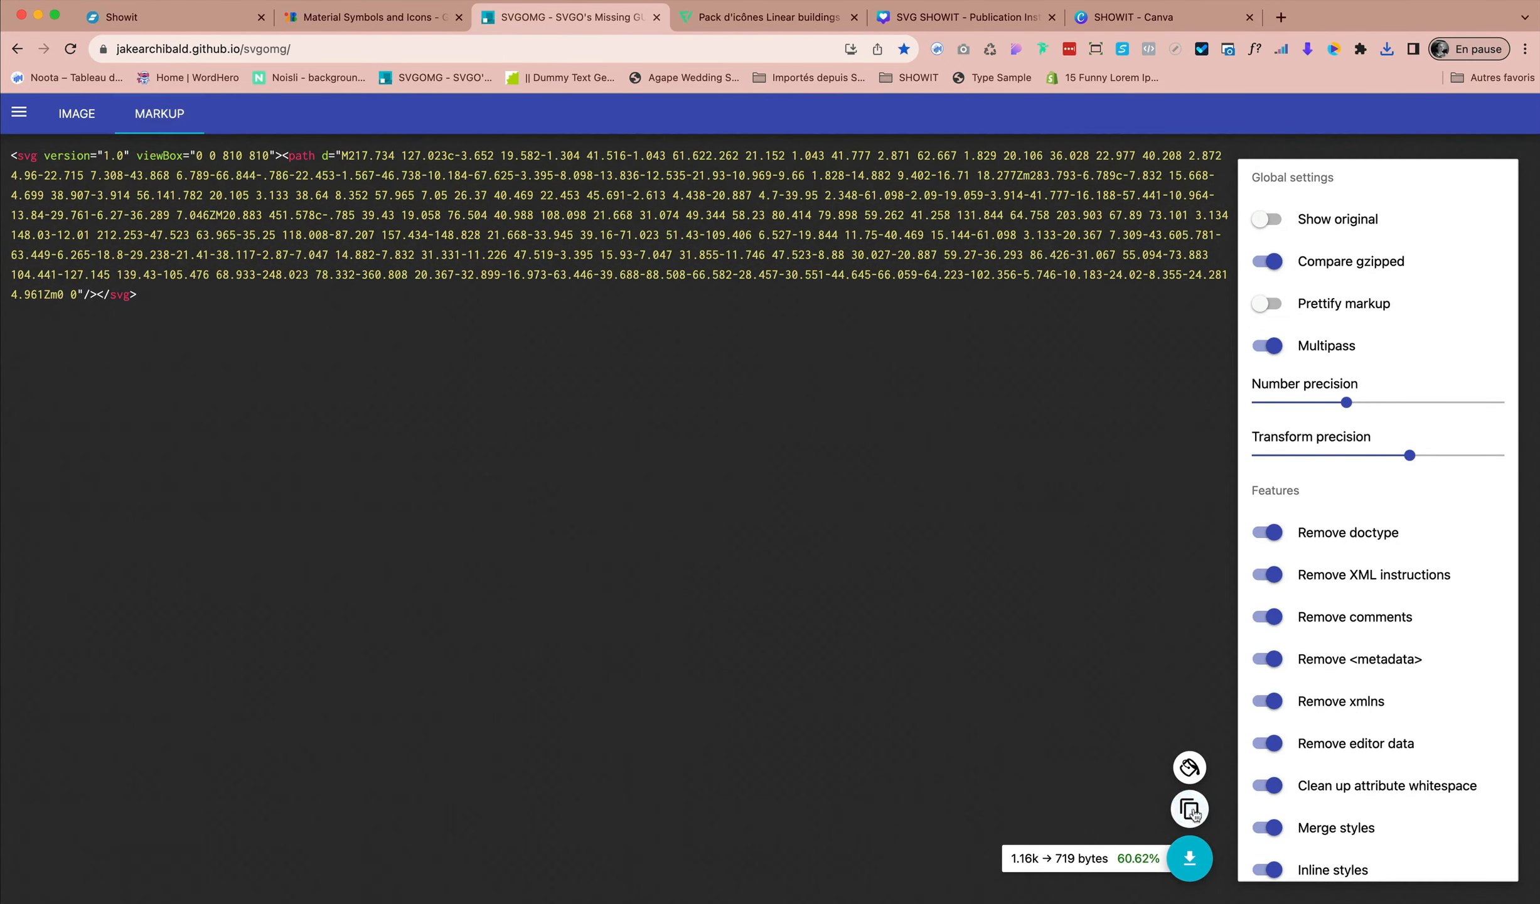
# - Switch to Showit and replace the wave icon's custom SVG code with the copied smiley markup
pyautogui.click(182, 19)
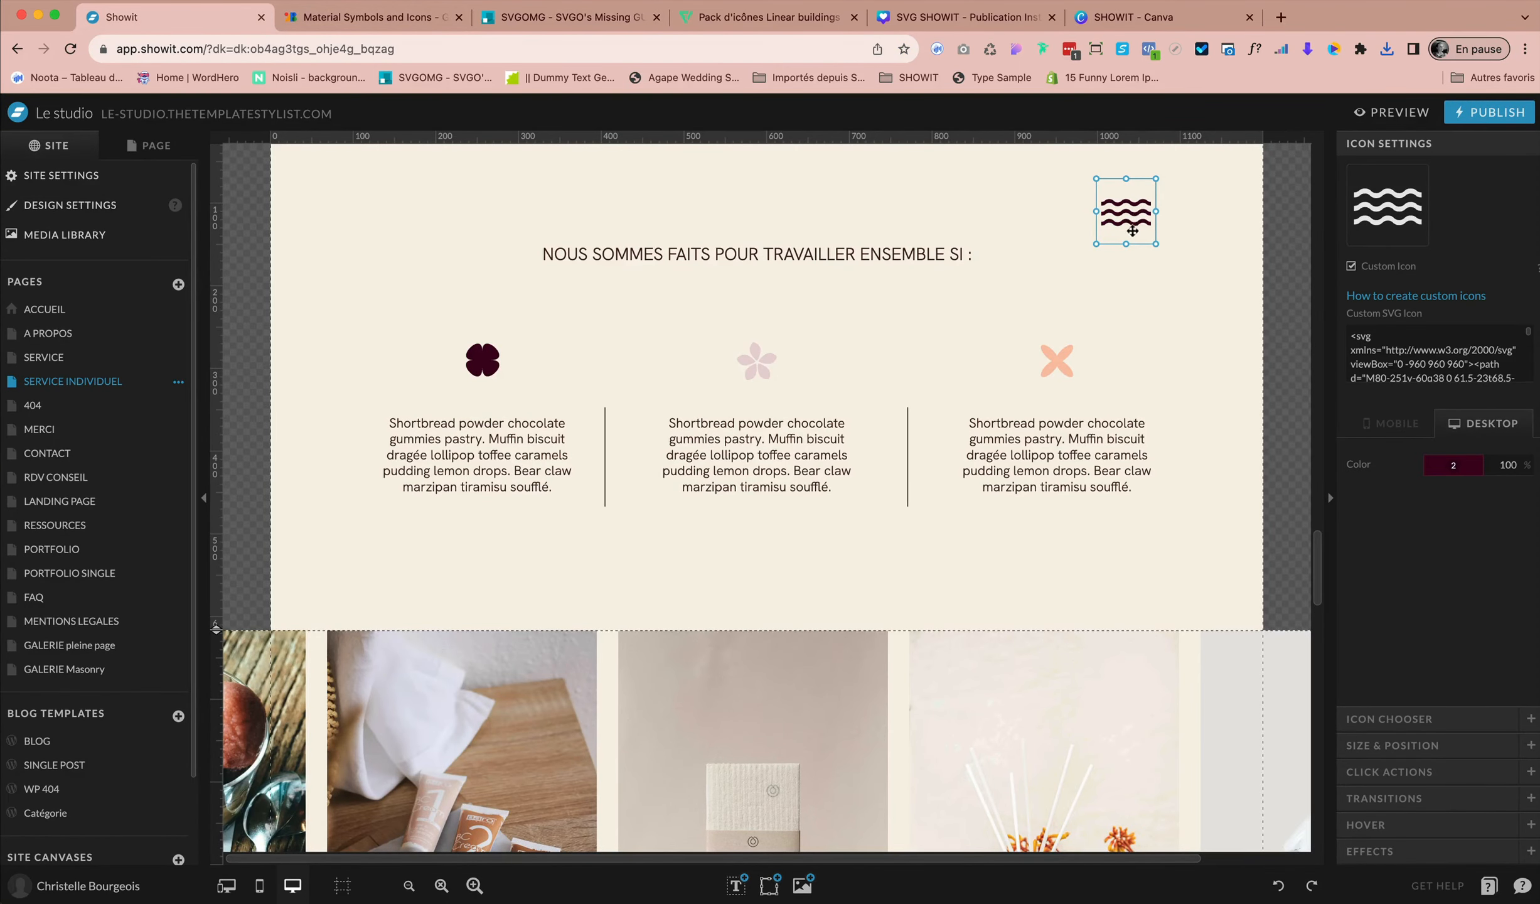
pyautogui.click(1417, 346)
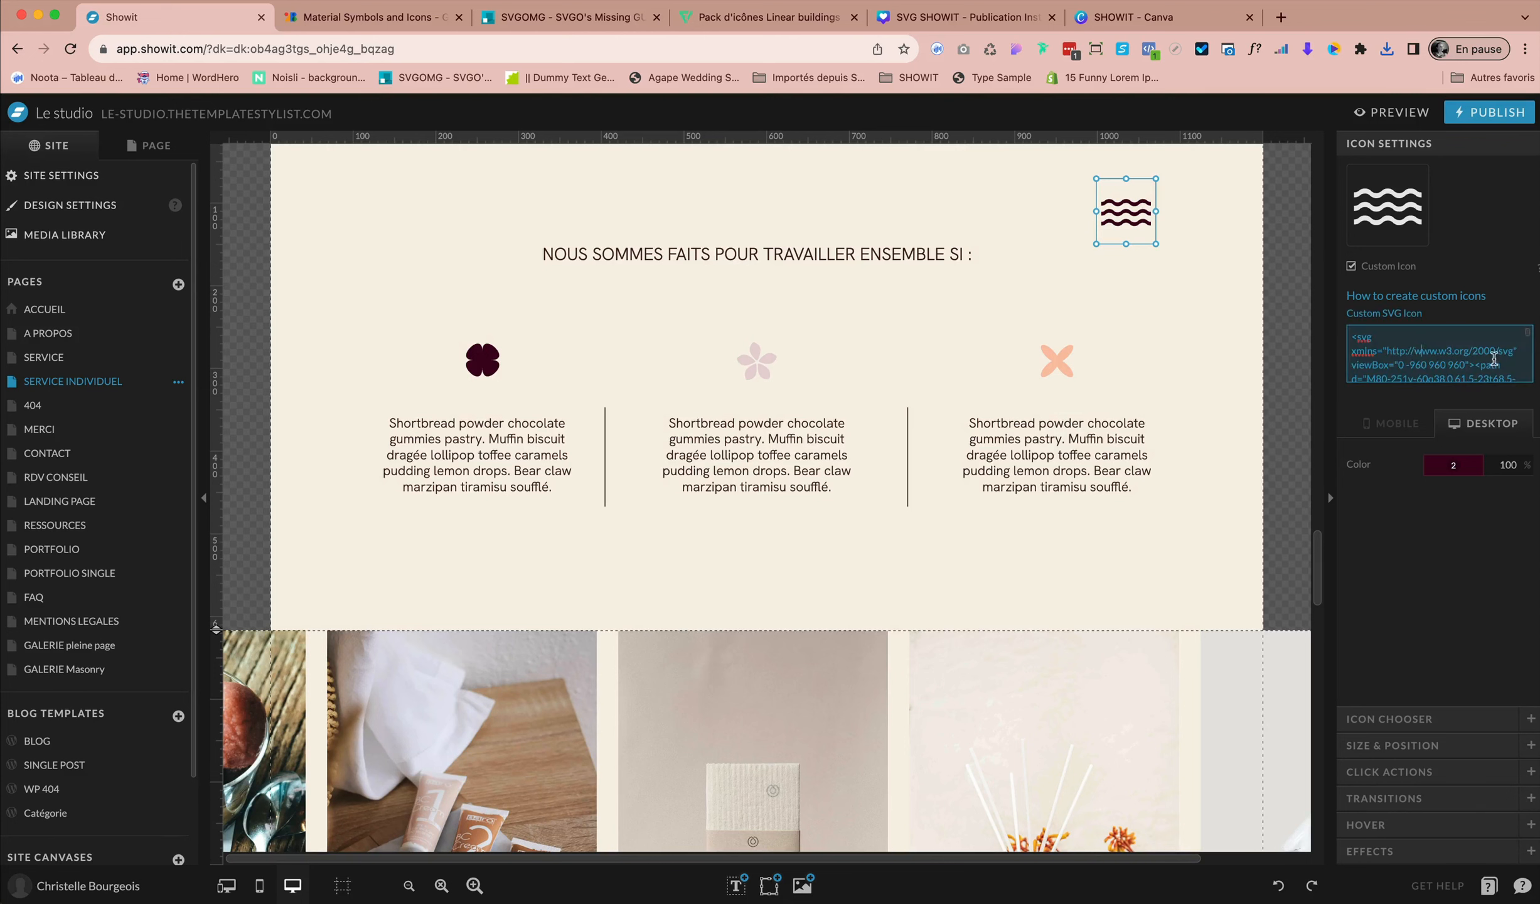
pyautogui.press('super+a')
pyautogui.press('BackSpace')
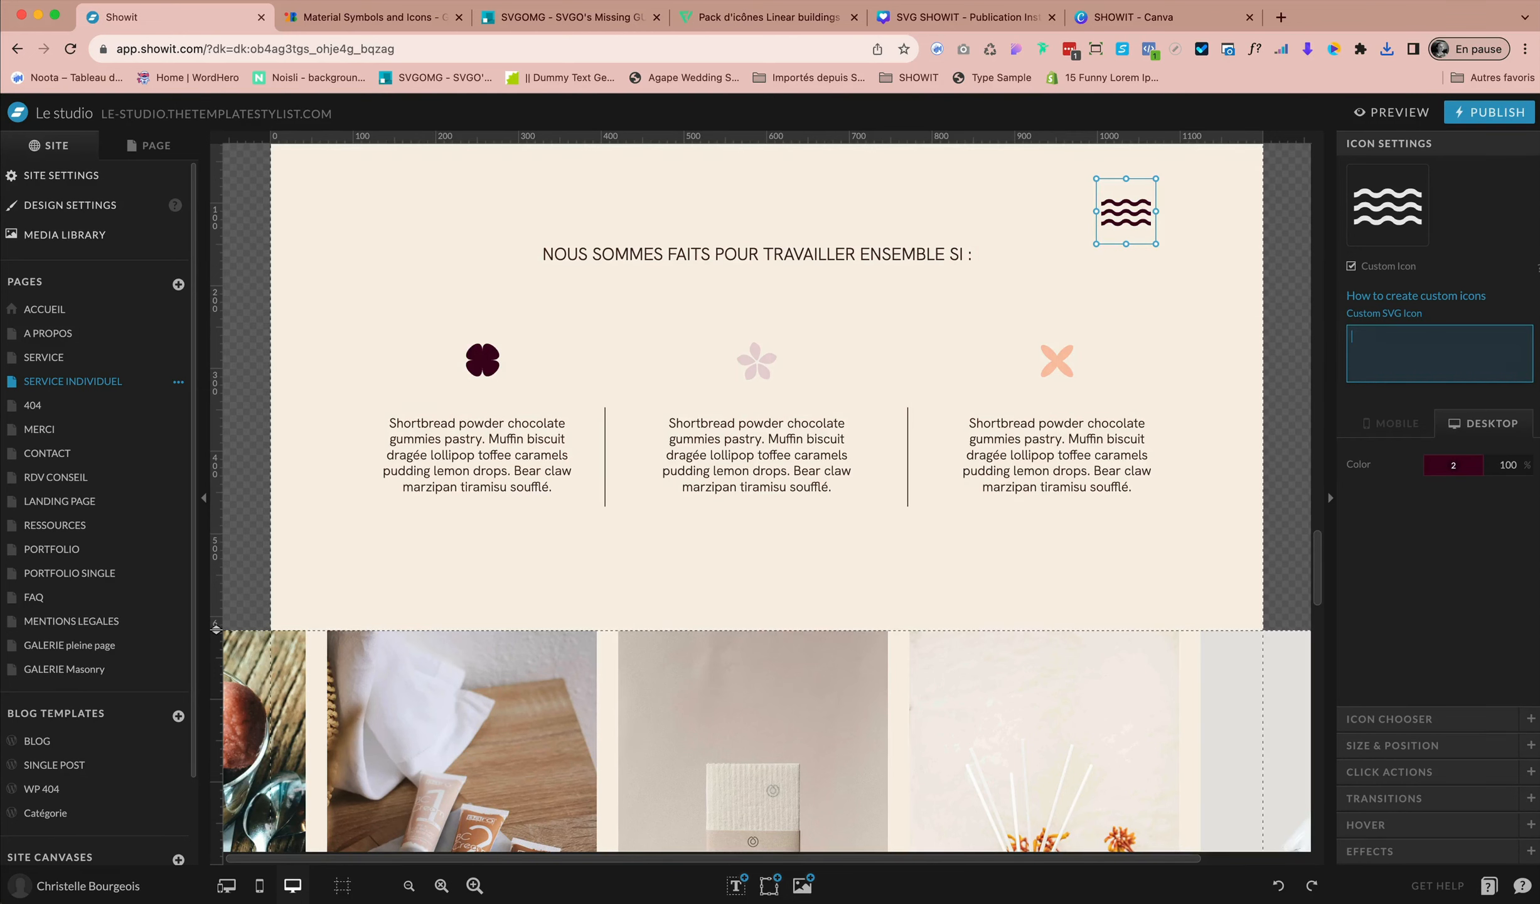
pyautogui.press('super+v')
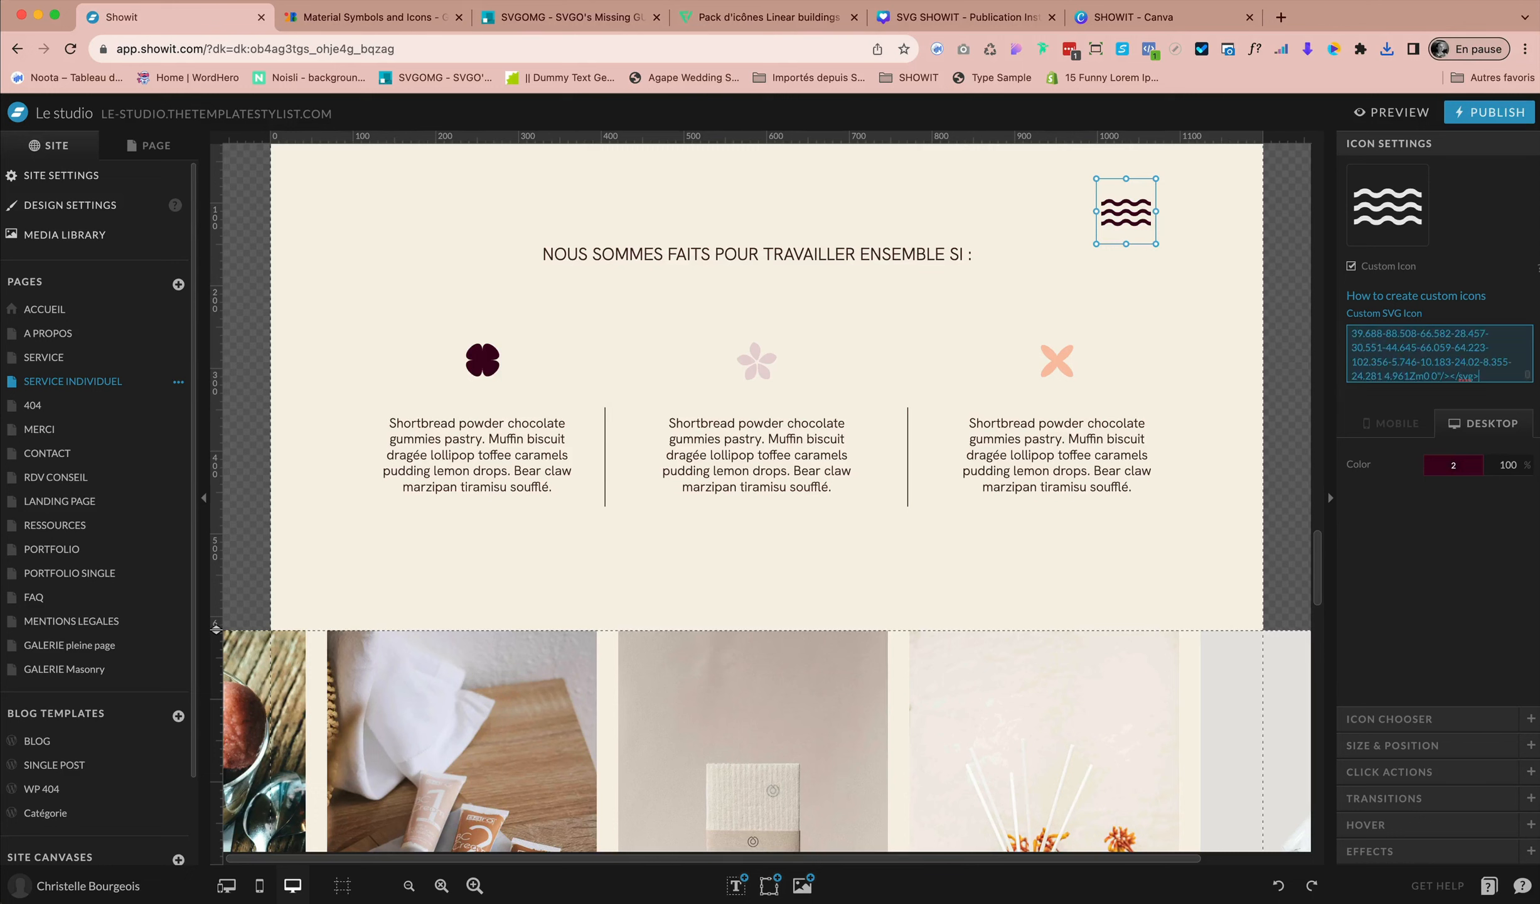
pyautogui.click(1233, 323)
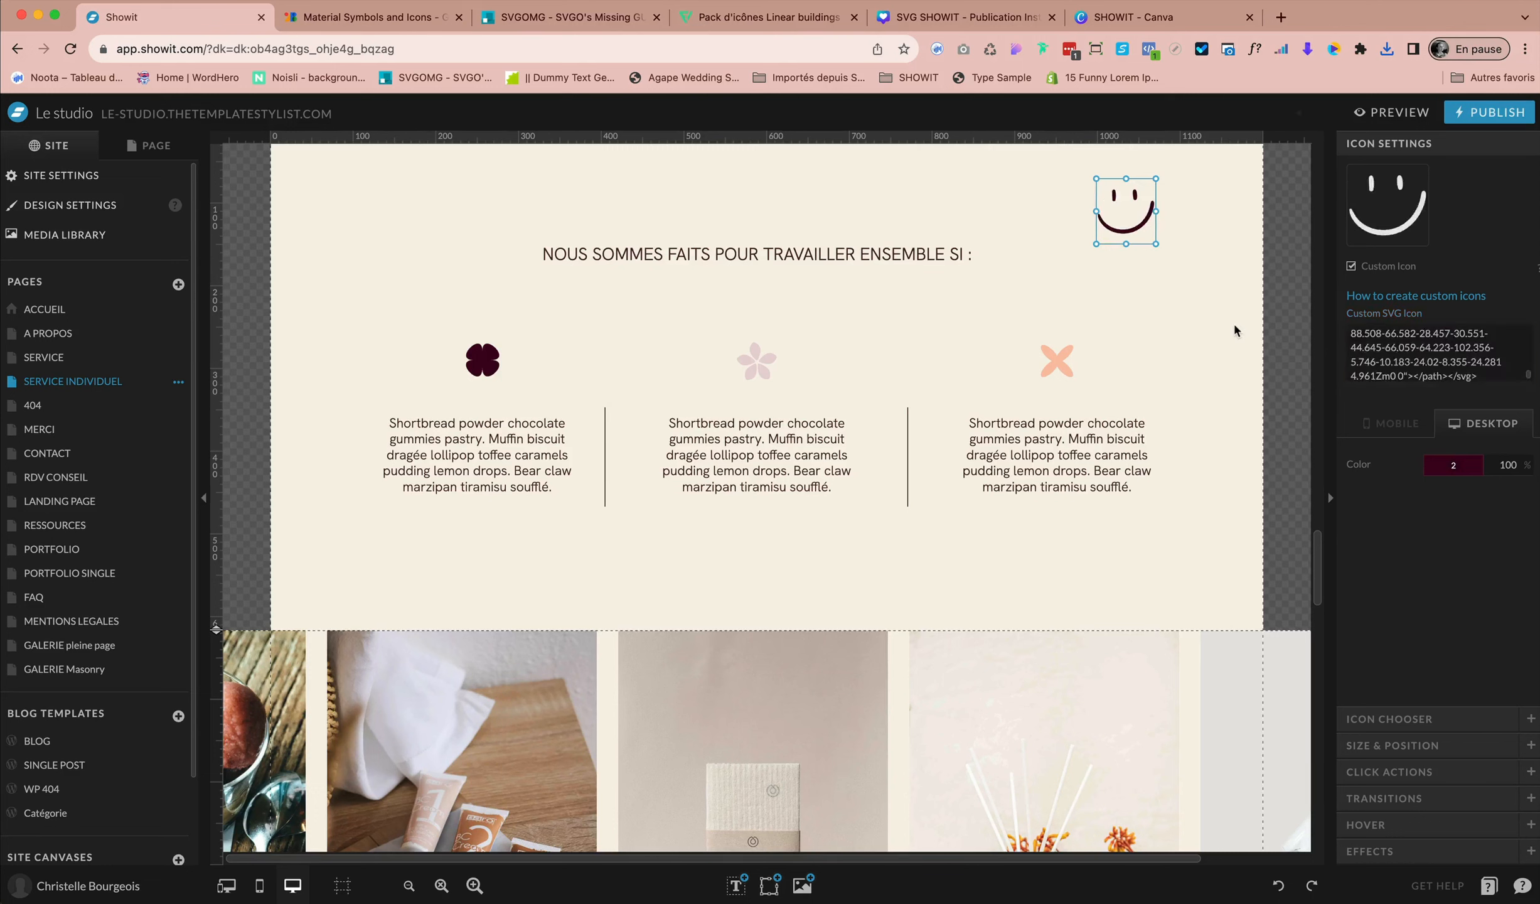
# - Recolour the smiley icon with palette colour 4, enlarge it and move it slightly left beside the section heading
pyautogui.click(1132, 223)
pyautogui.click(1472, 472)
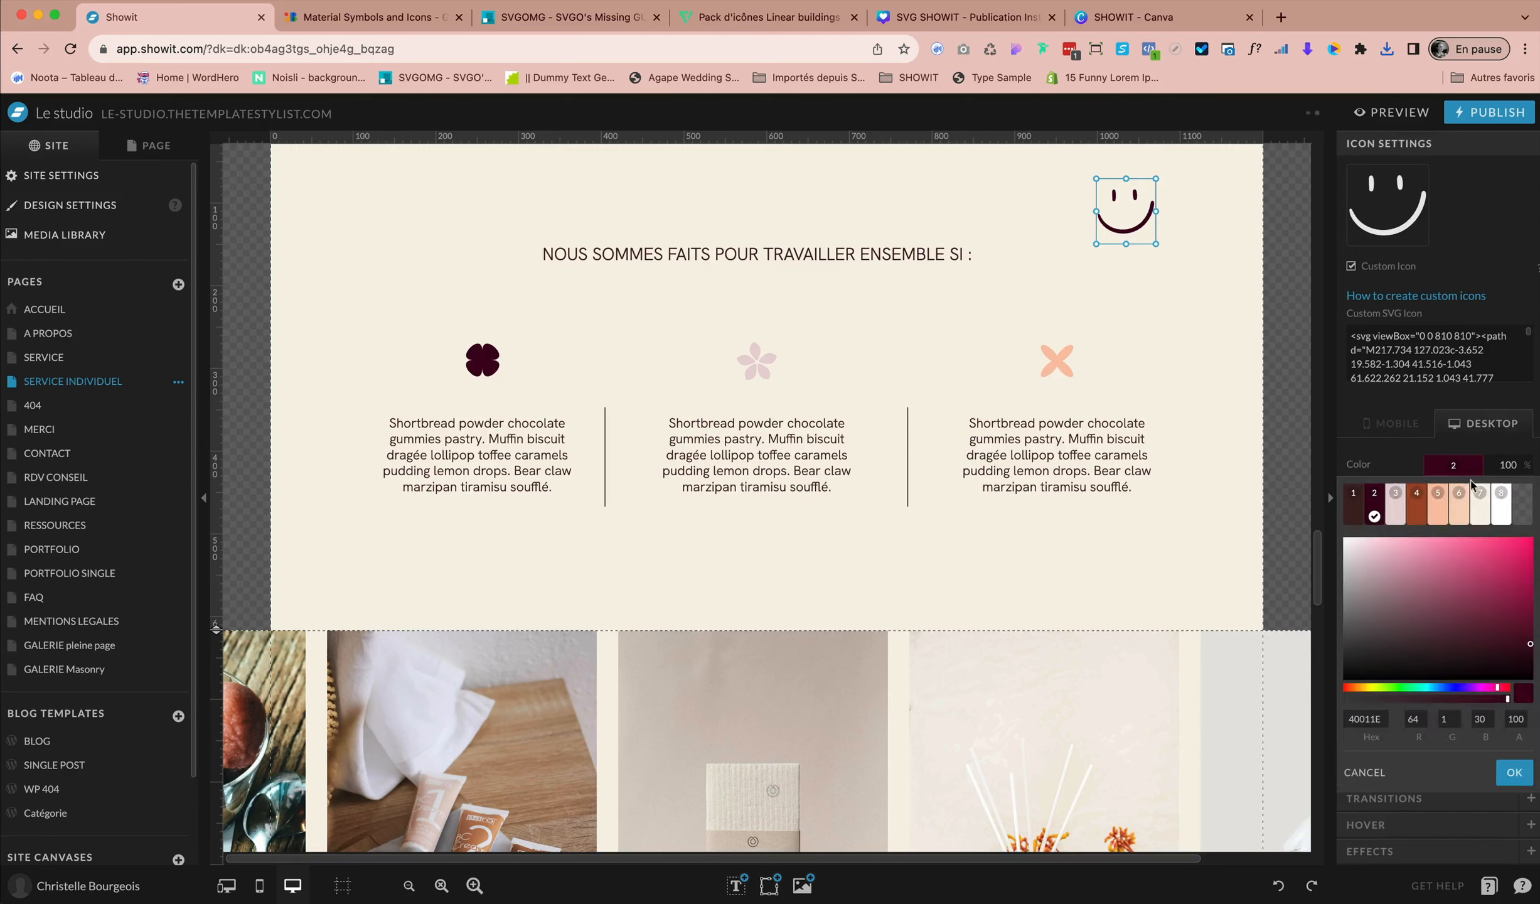
pyautogui.click(1424, 521)
pyautogui.moveTo(1157, 244); pyautogui.dragTo(1203, 315)
pyautogui.click(1210, 343)
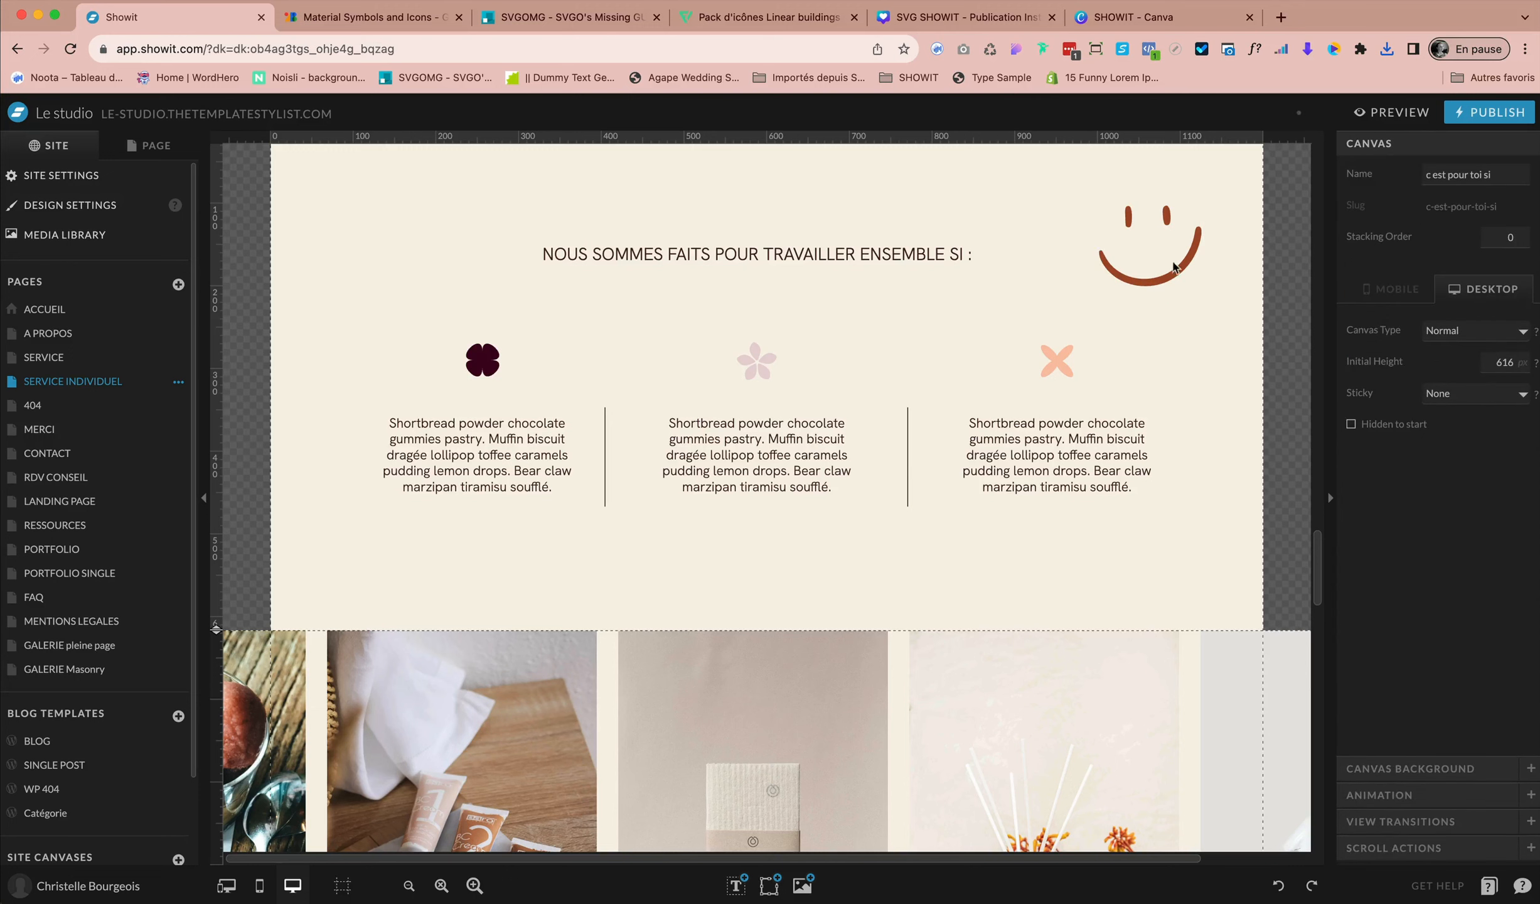
pyautogui.moveTo(1183, 261); pyautogui.dragTo(1166, 258)
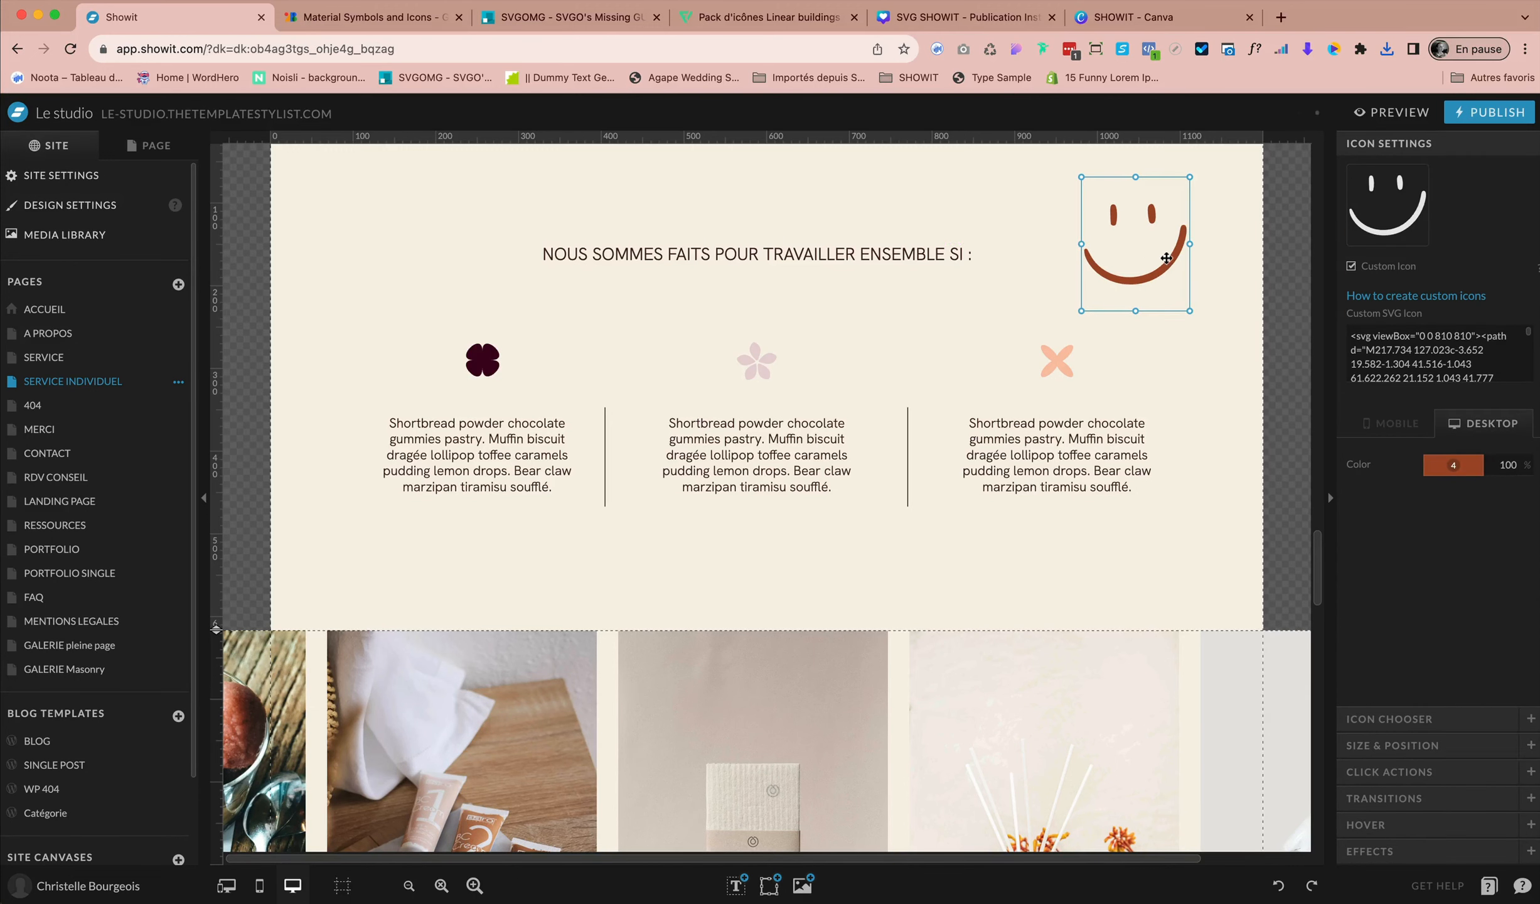